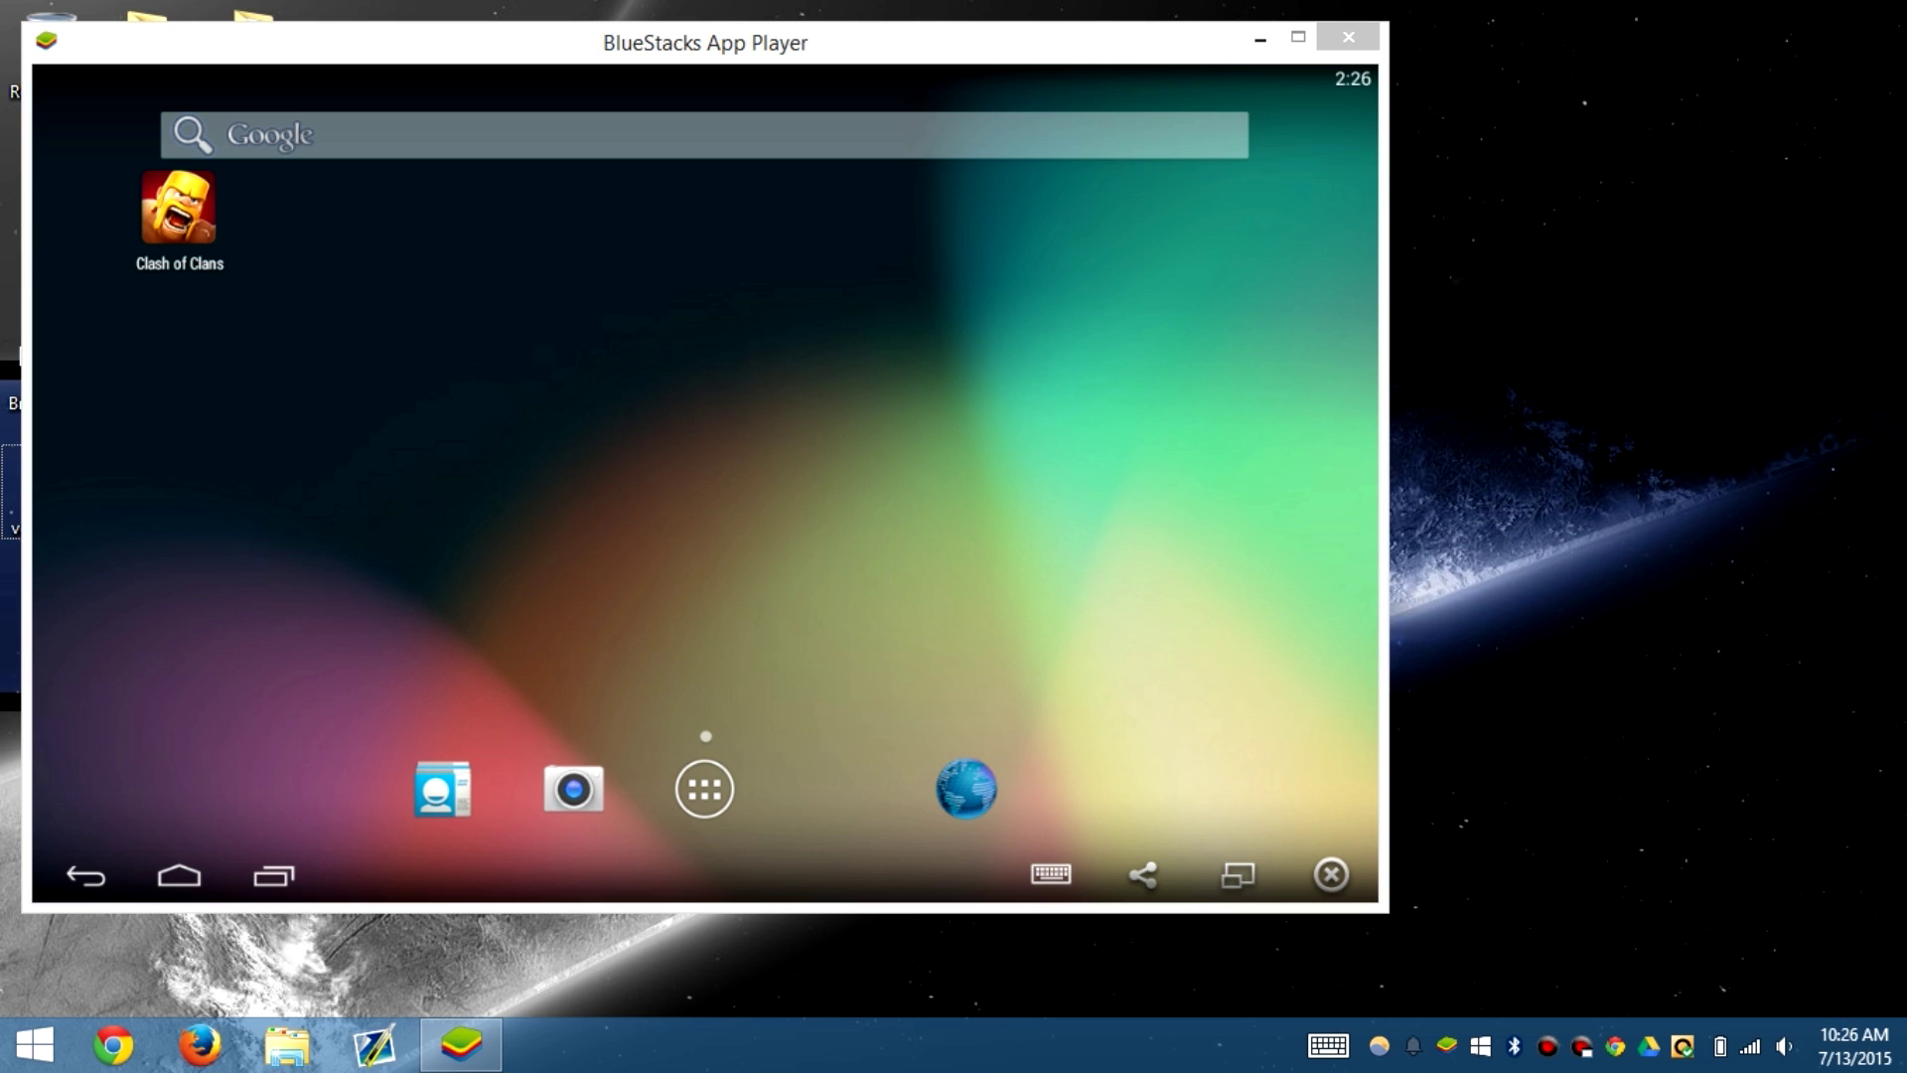
Step: Open Xmodgames, cancel its promotional pop-up and open the mod page for Clash of Clans
{"action": "left_click_drag", "start_coordinate": [705, 43], "coordinate": [1006, 56]}
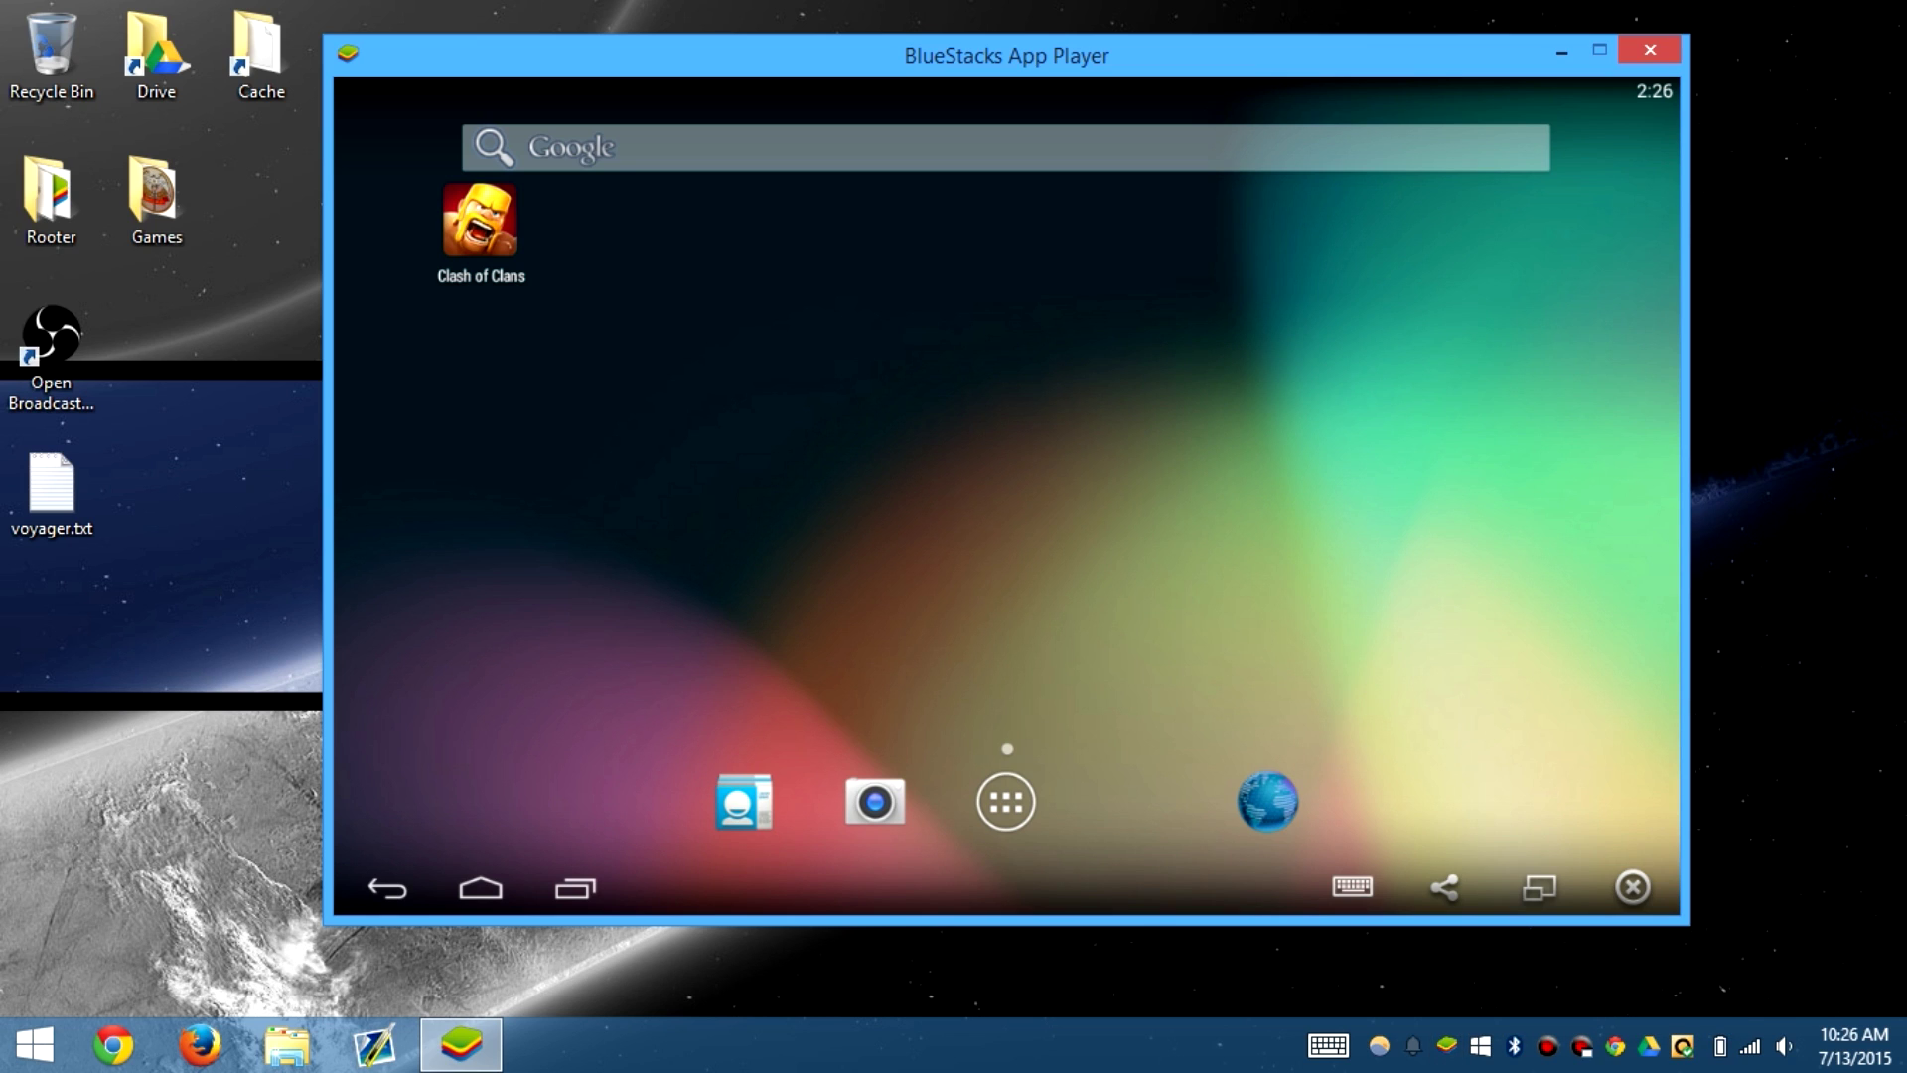
{"action": "left_click", "coordinate": [1006, 801]}
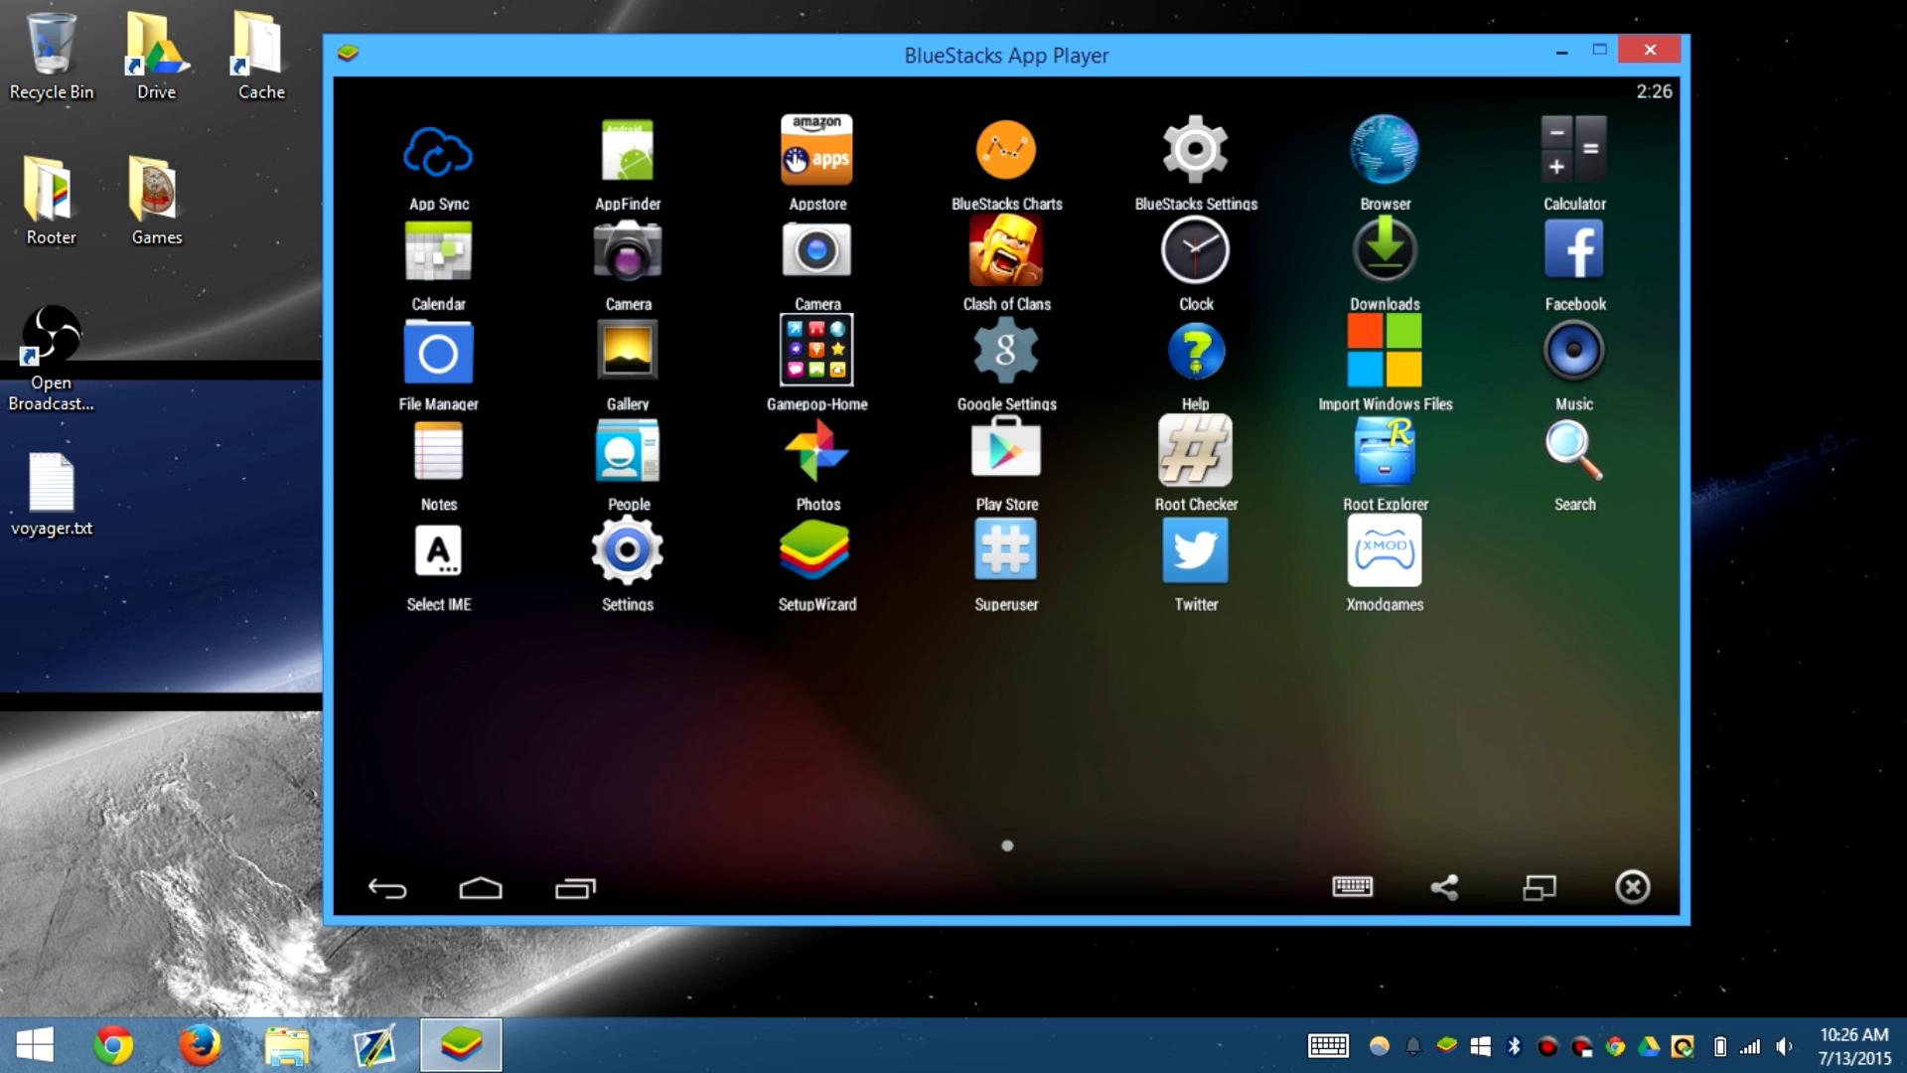
{"action": "left_click", "coordinate": [1385, 552]}
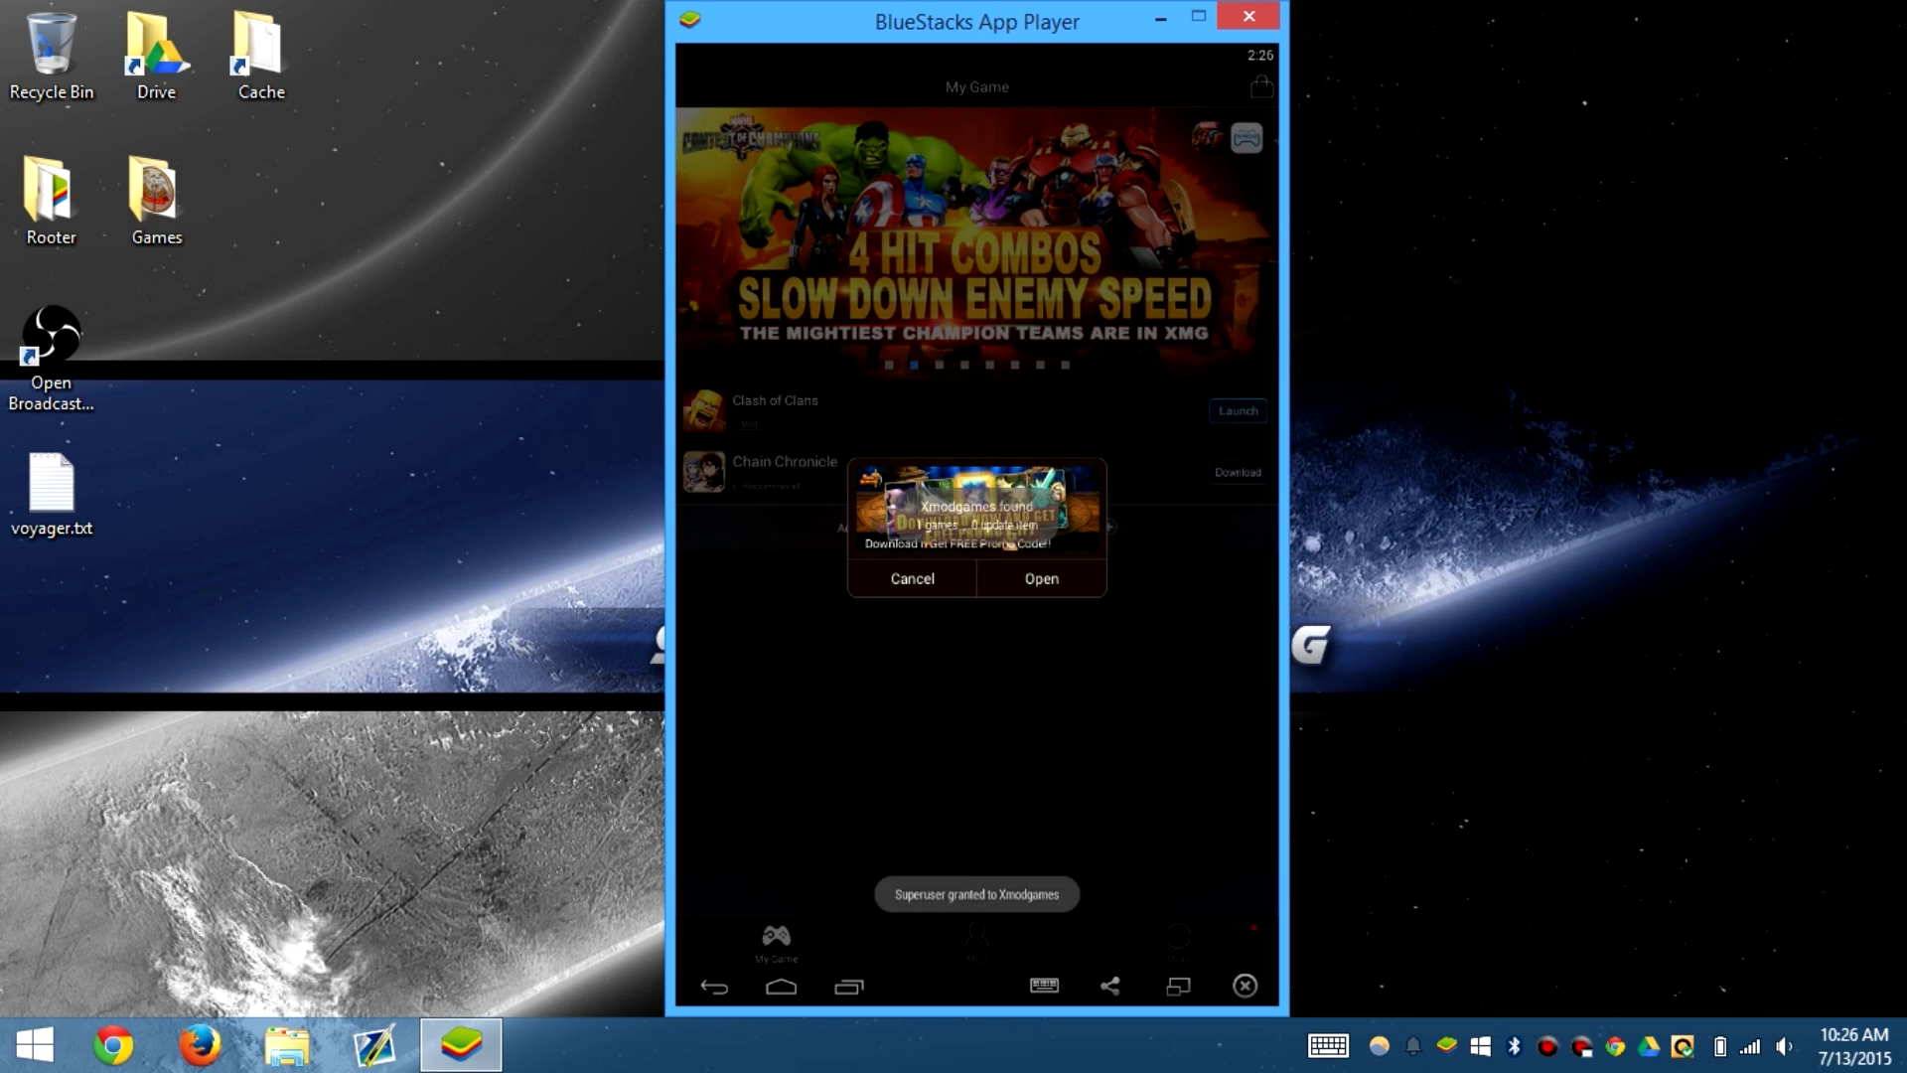
{"action": "left_click", "coordinate": [915, 585]}
{"action": "left_click", "coordinate": [944, 410]}
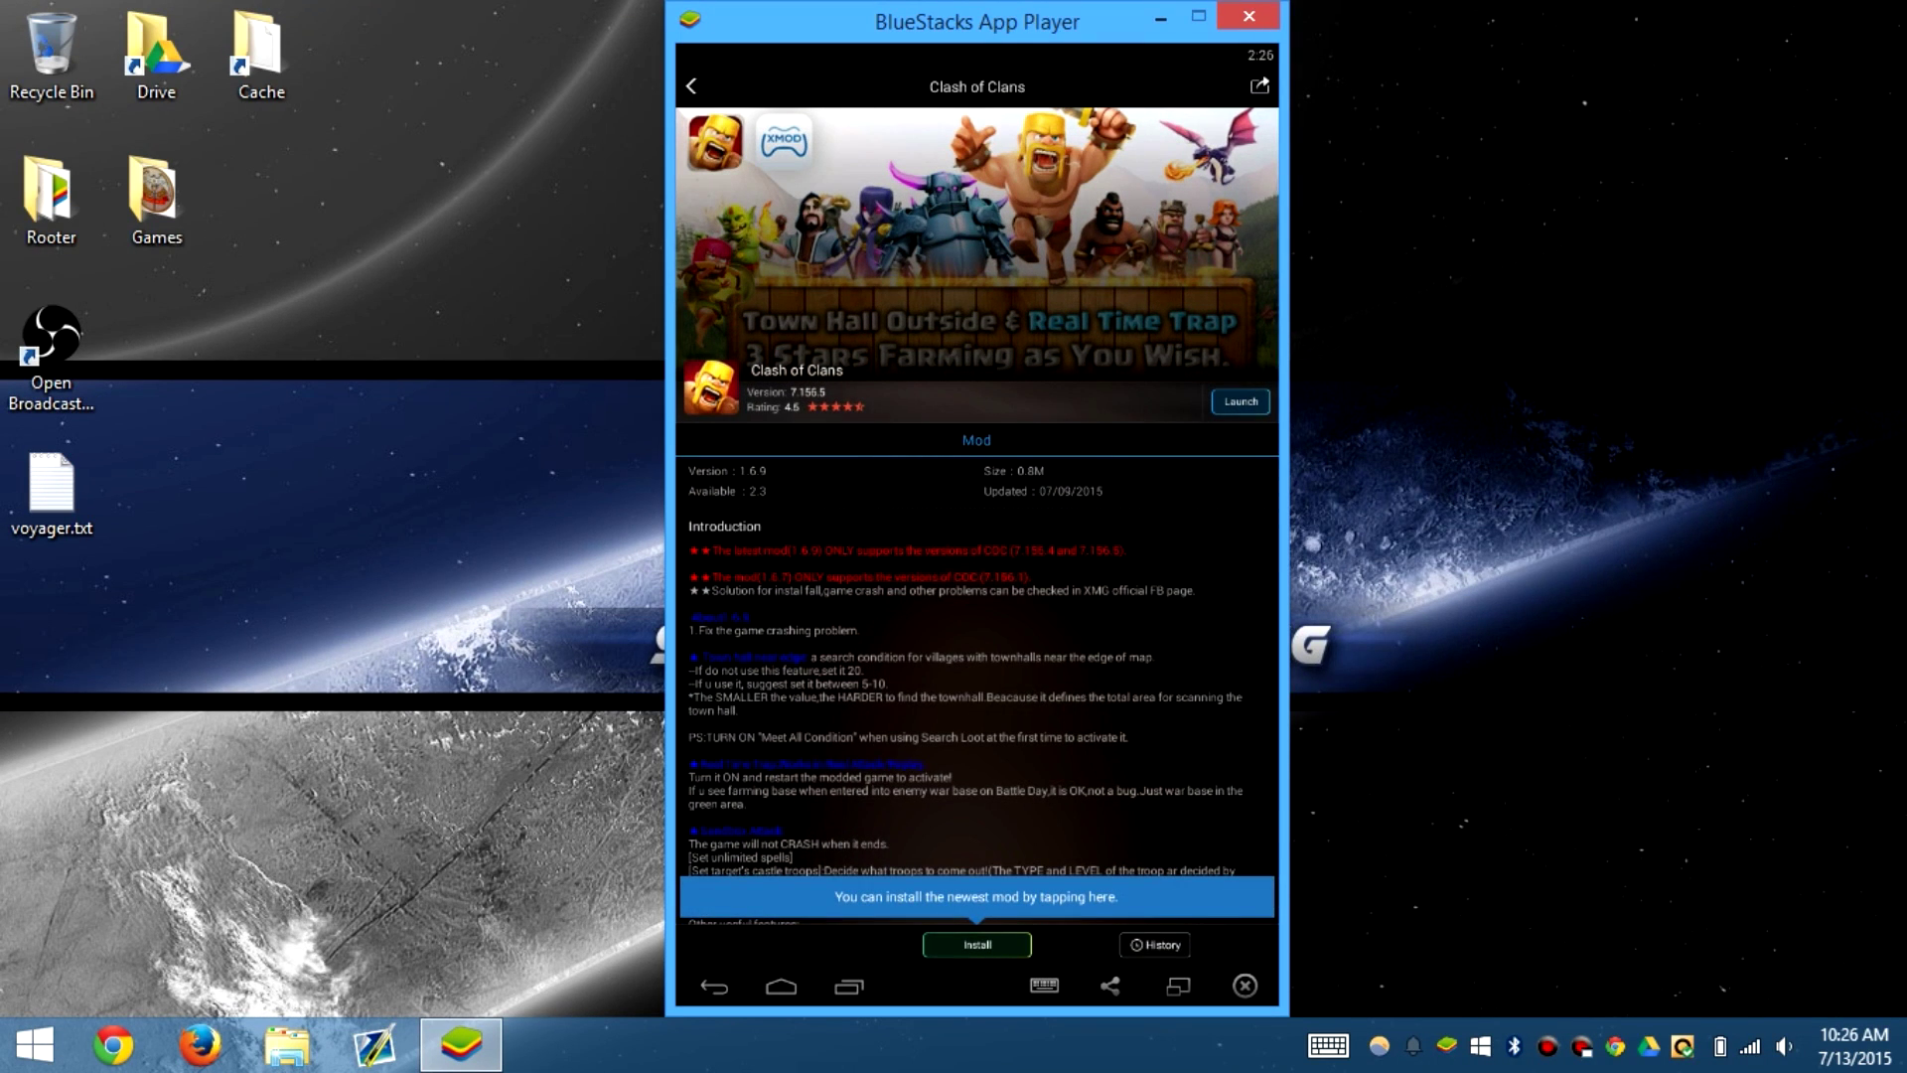
Step: Look over the historical versions of the Clash of Clans mod and install the newest version, 1.6.9
{"action": "left_click", "coordinate": [981, 946]}
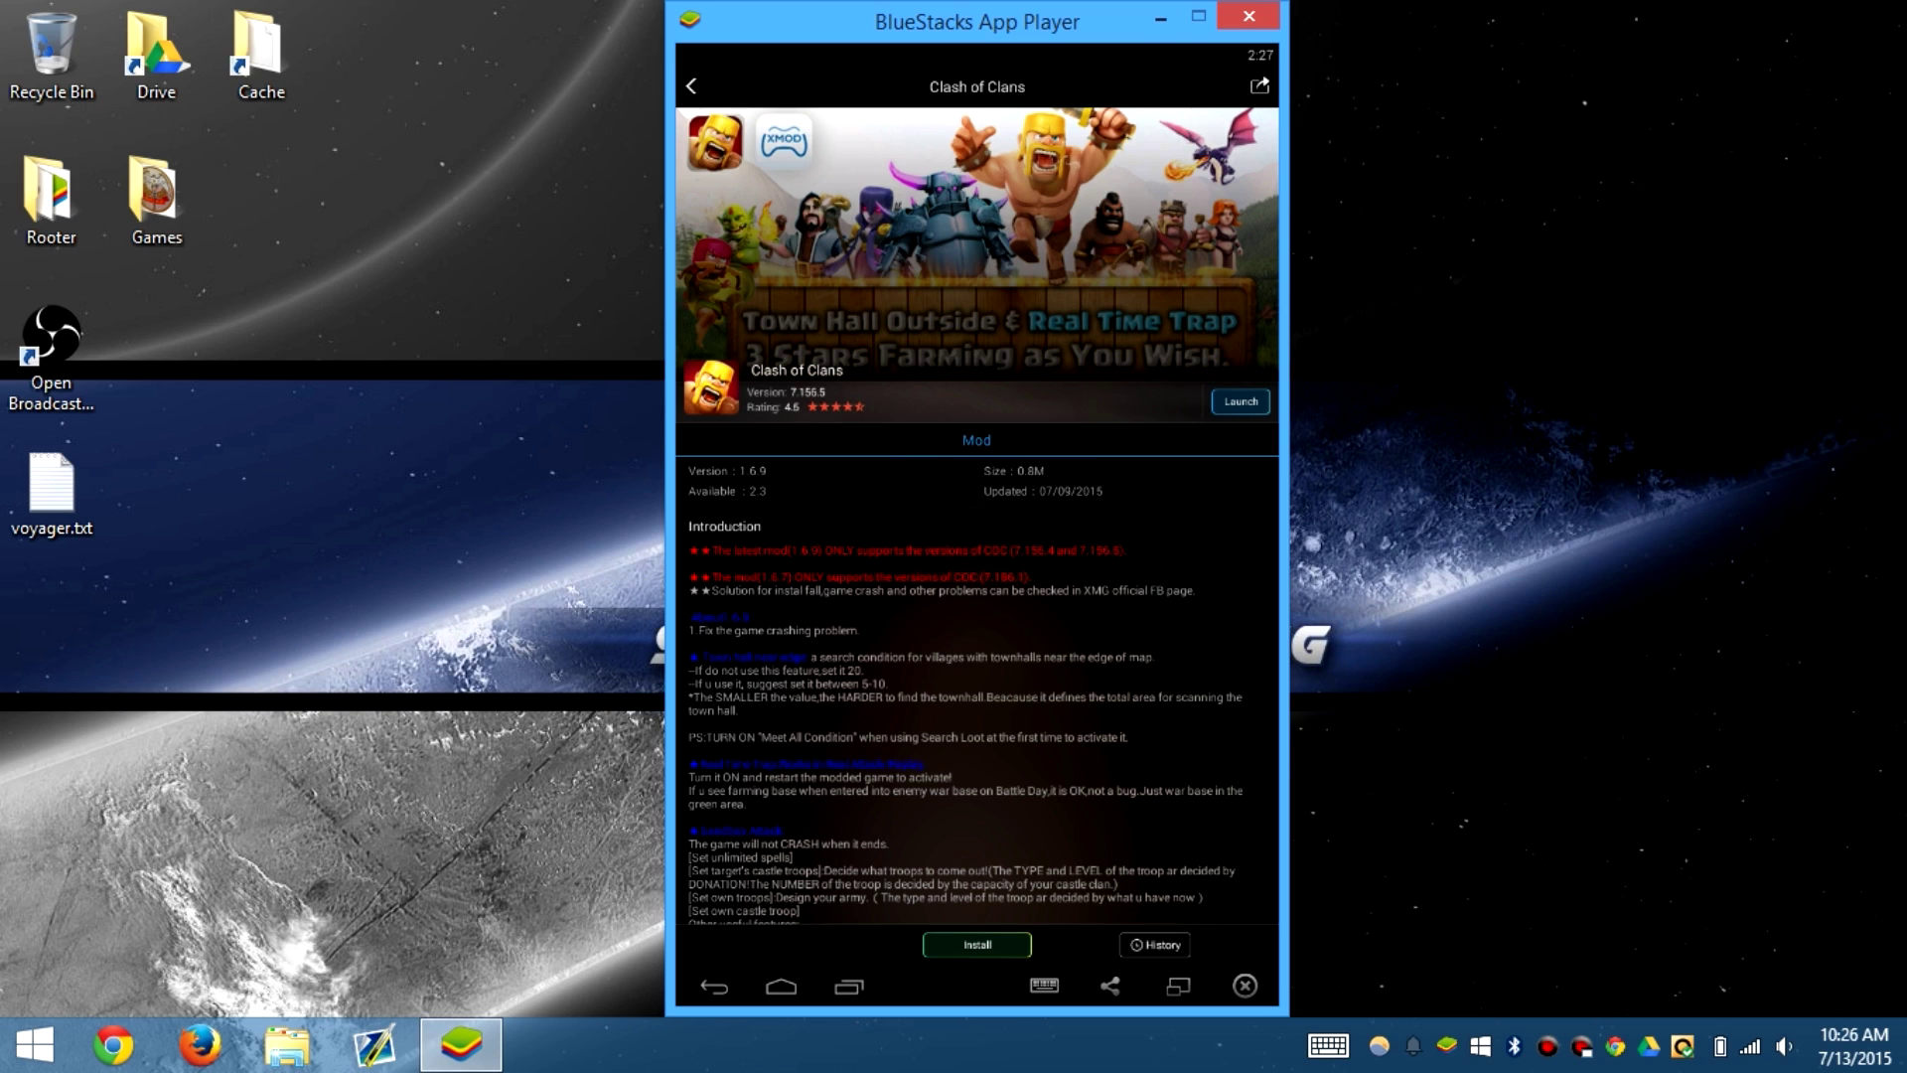
{"action": "left_click", "coordinate": [1154, 944]}
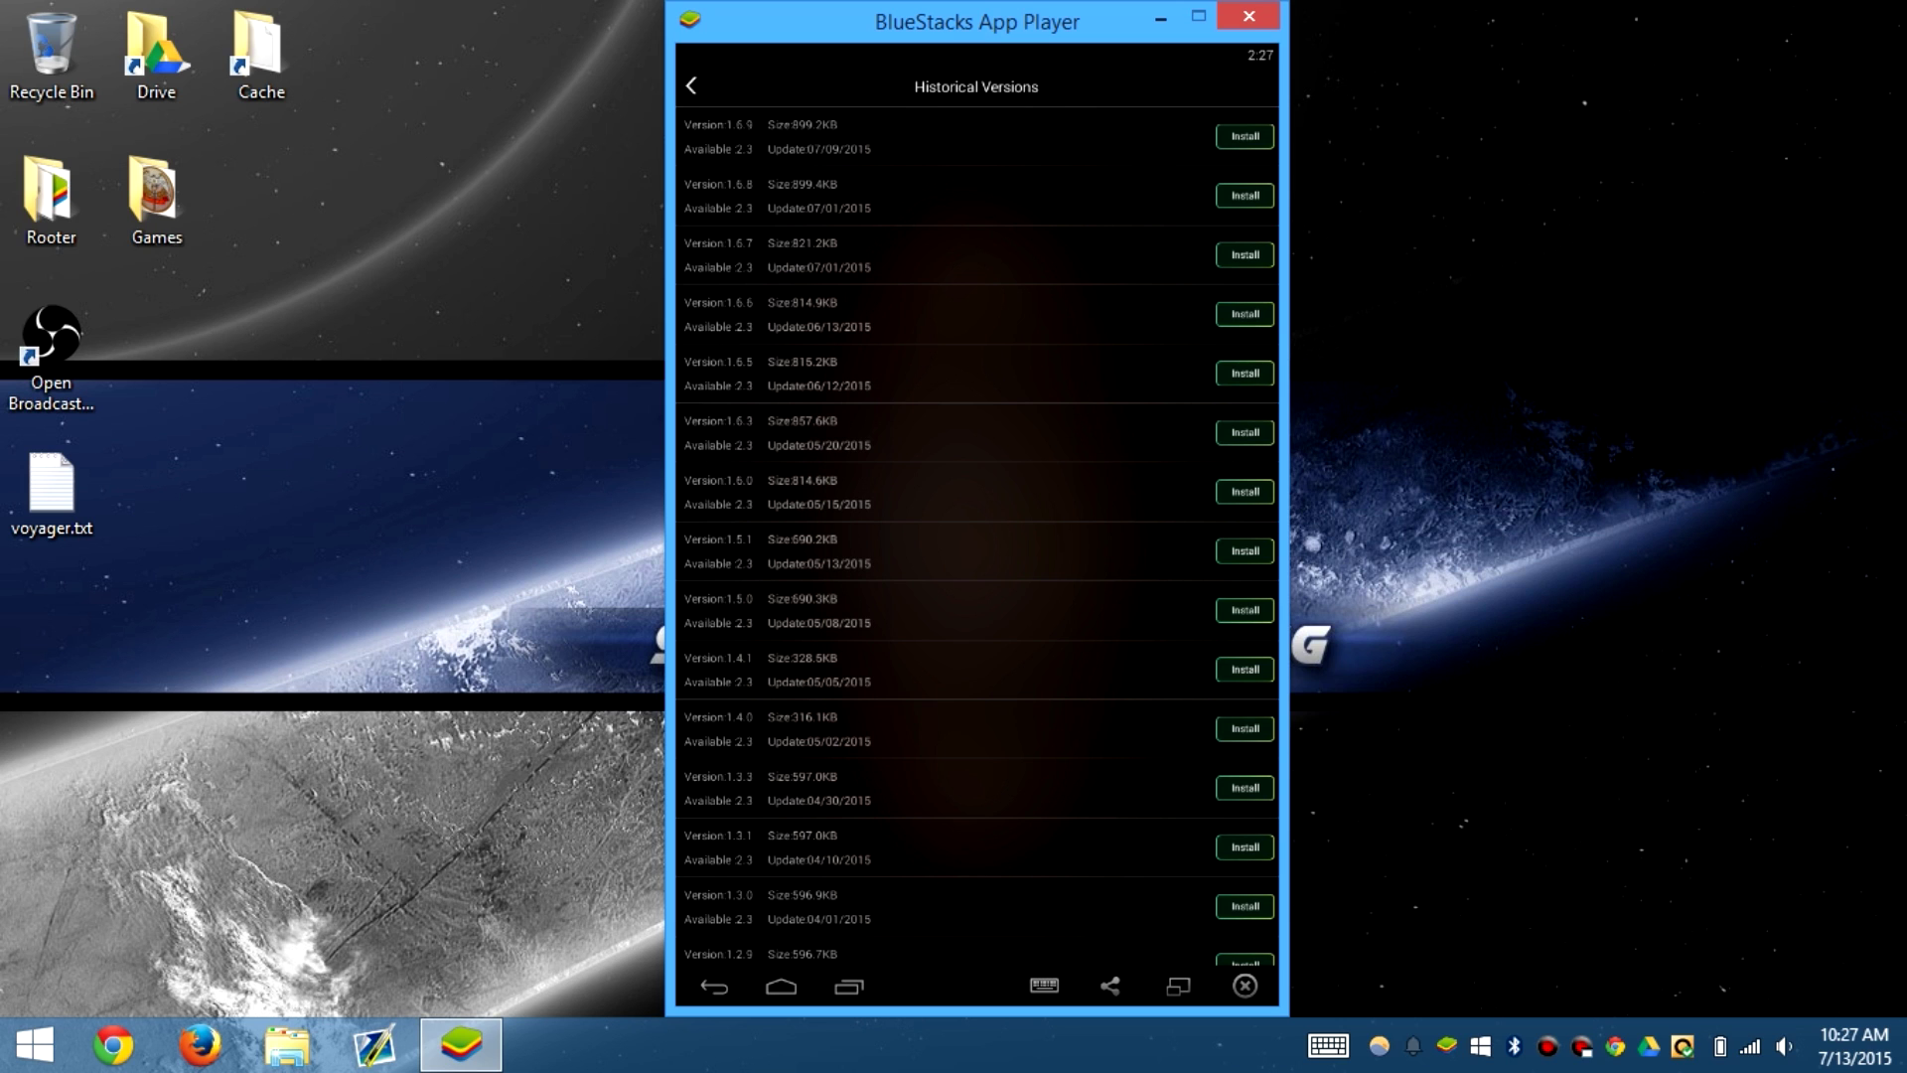
{"action": "left_click", "coordinate": [691, 86]}
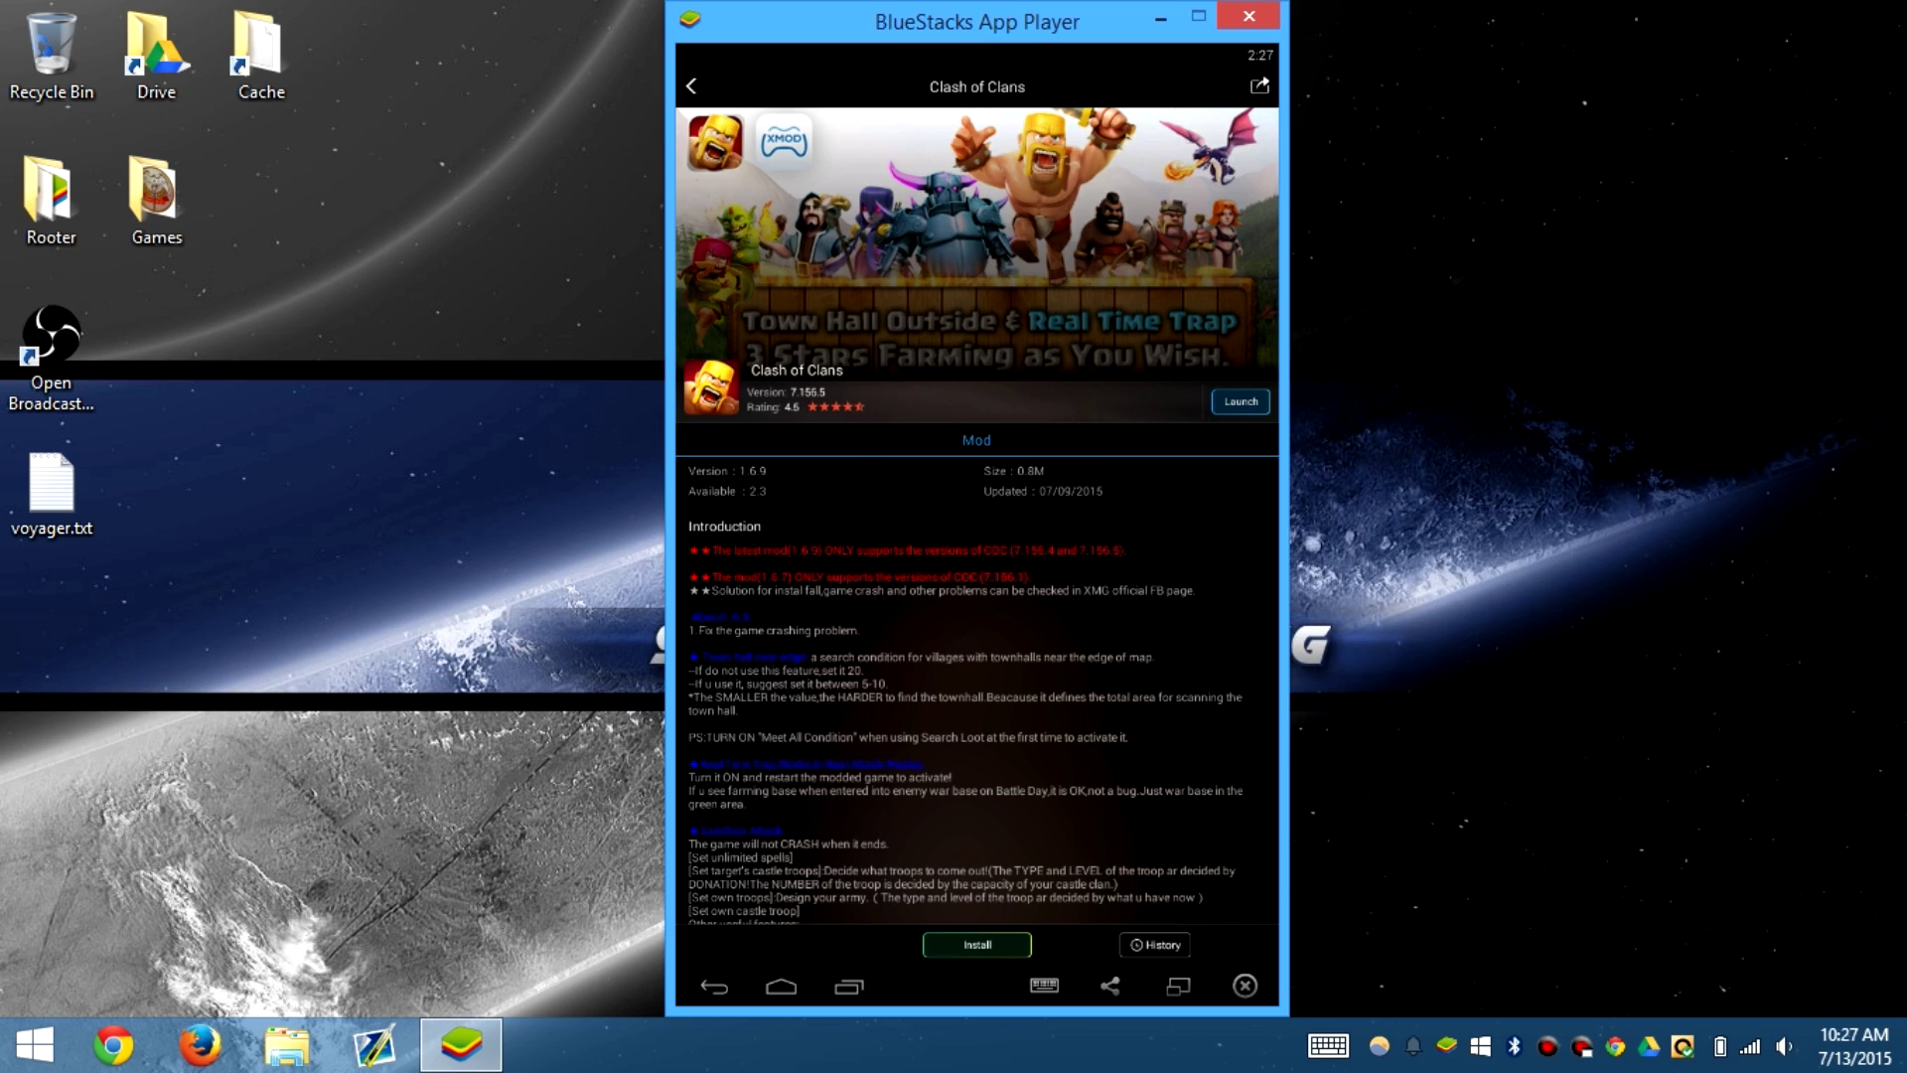
{"action": "left_click", "coordinate": [977, 944]}
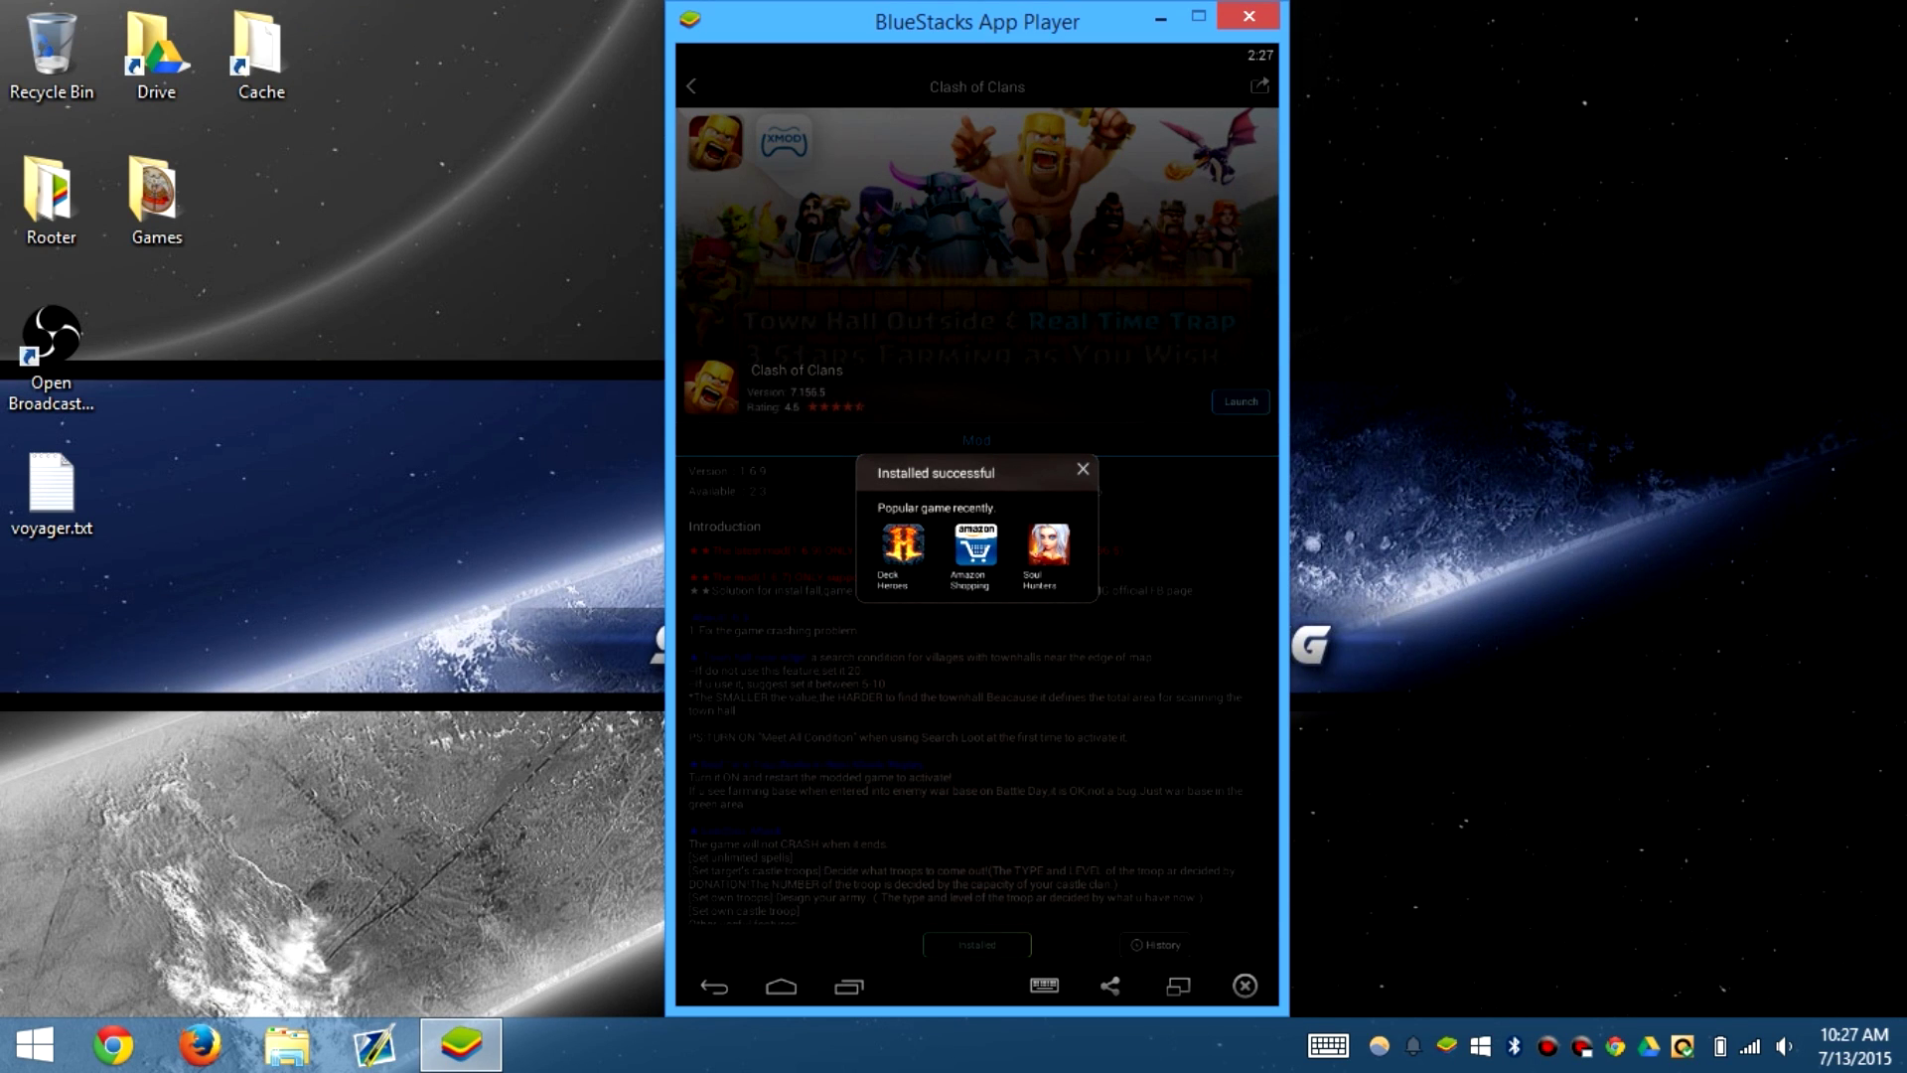
{"action": "left_click", "coordinate": [1083, 468]}
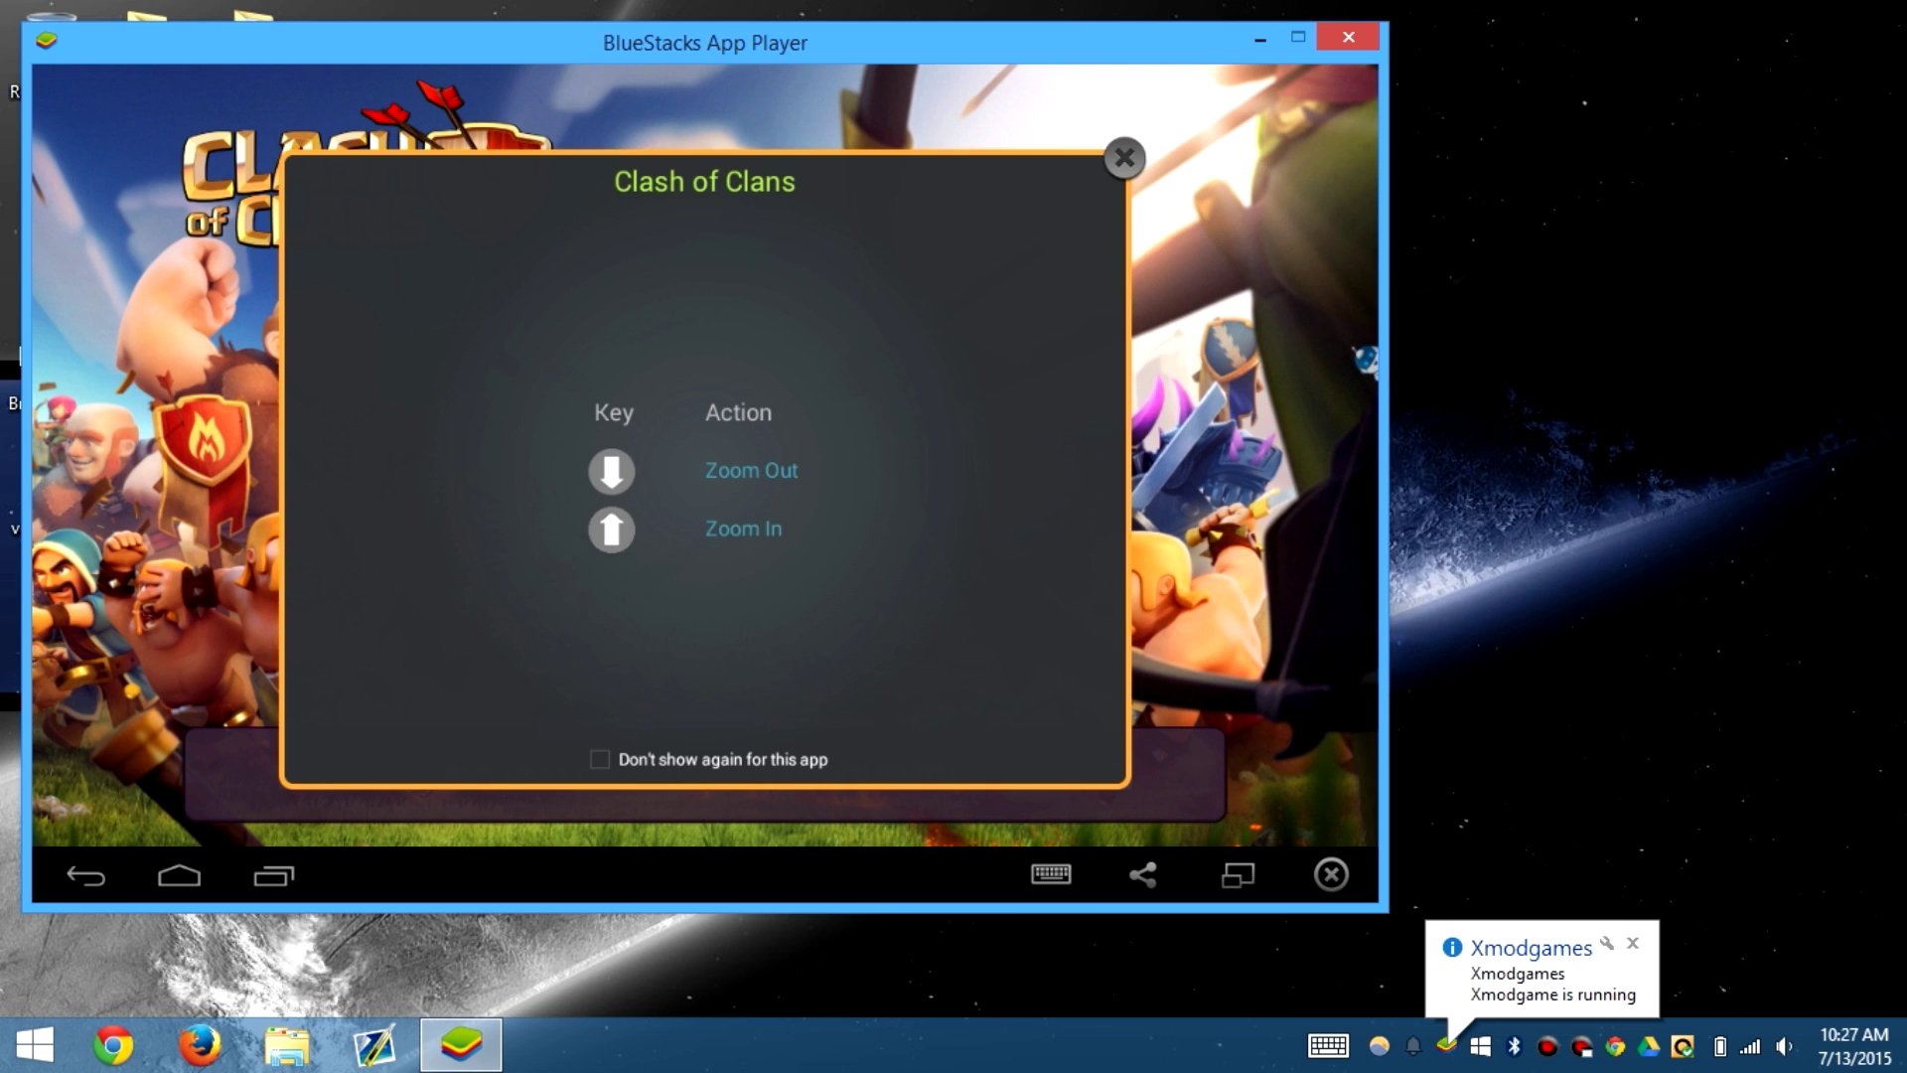
Step: Mute the computer's sound and dismiss the zoom key guide and the in-app purchases notice in Clash of Clans
{"action": "key", "text": "XF86AudioMute"}
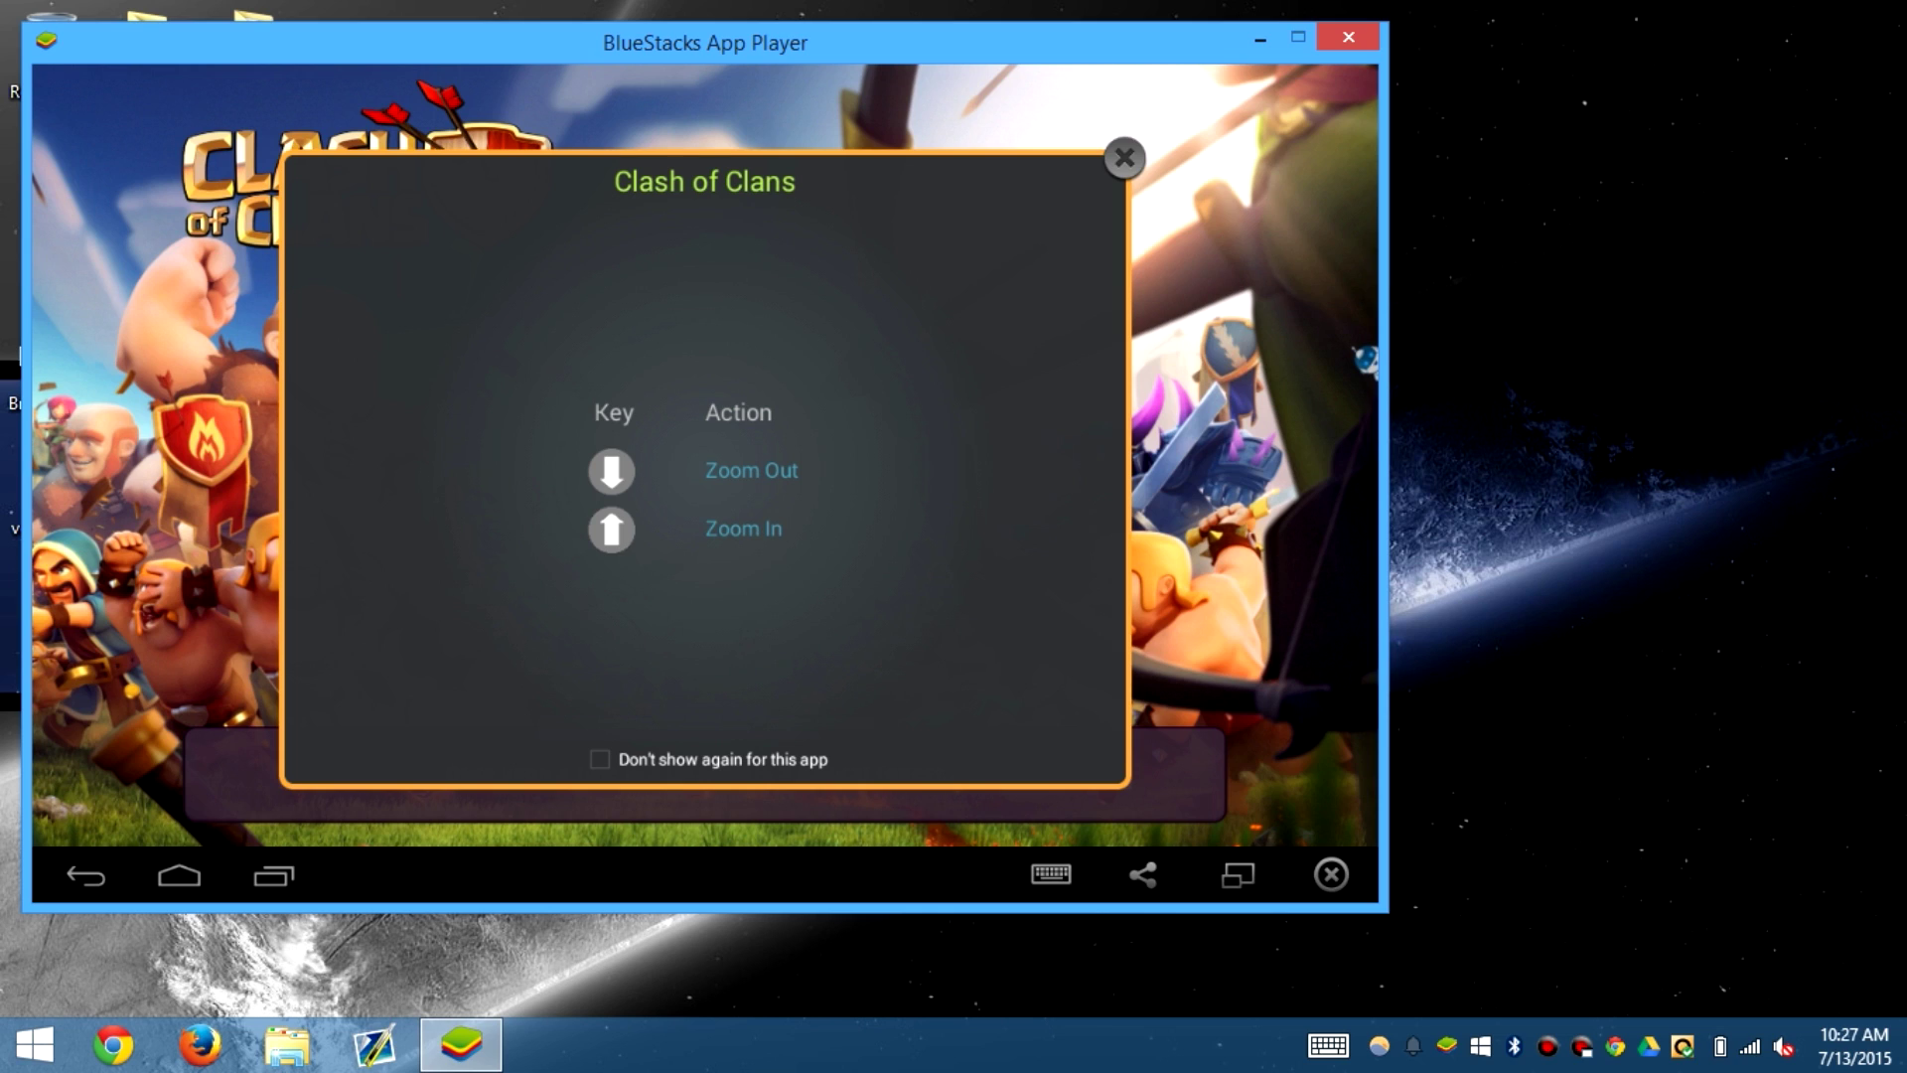
{"action": "left_click", "coordinate": [1124, 158]}
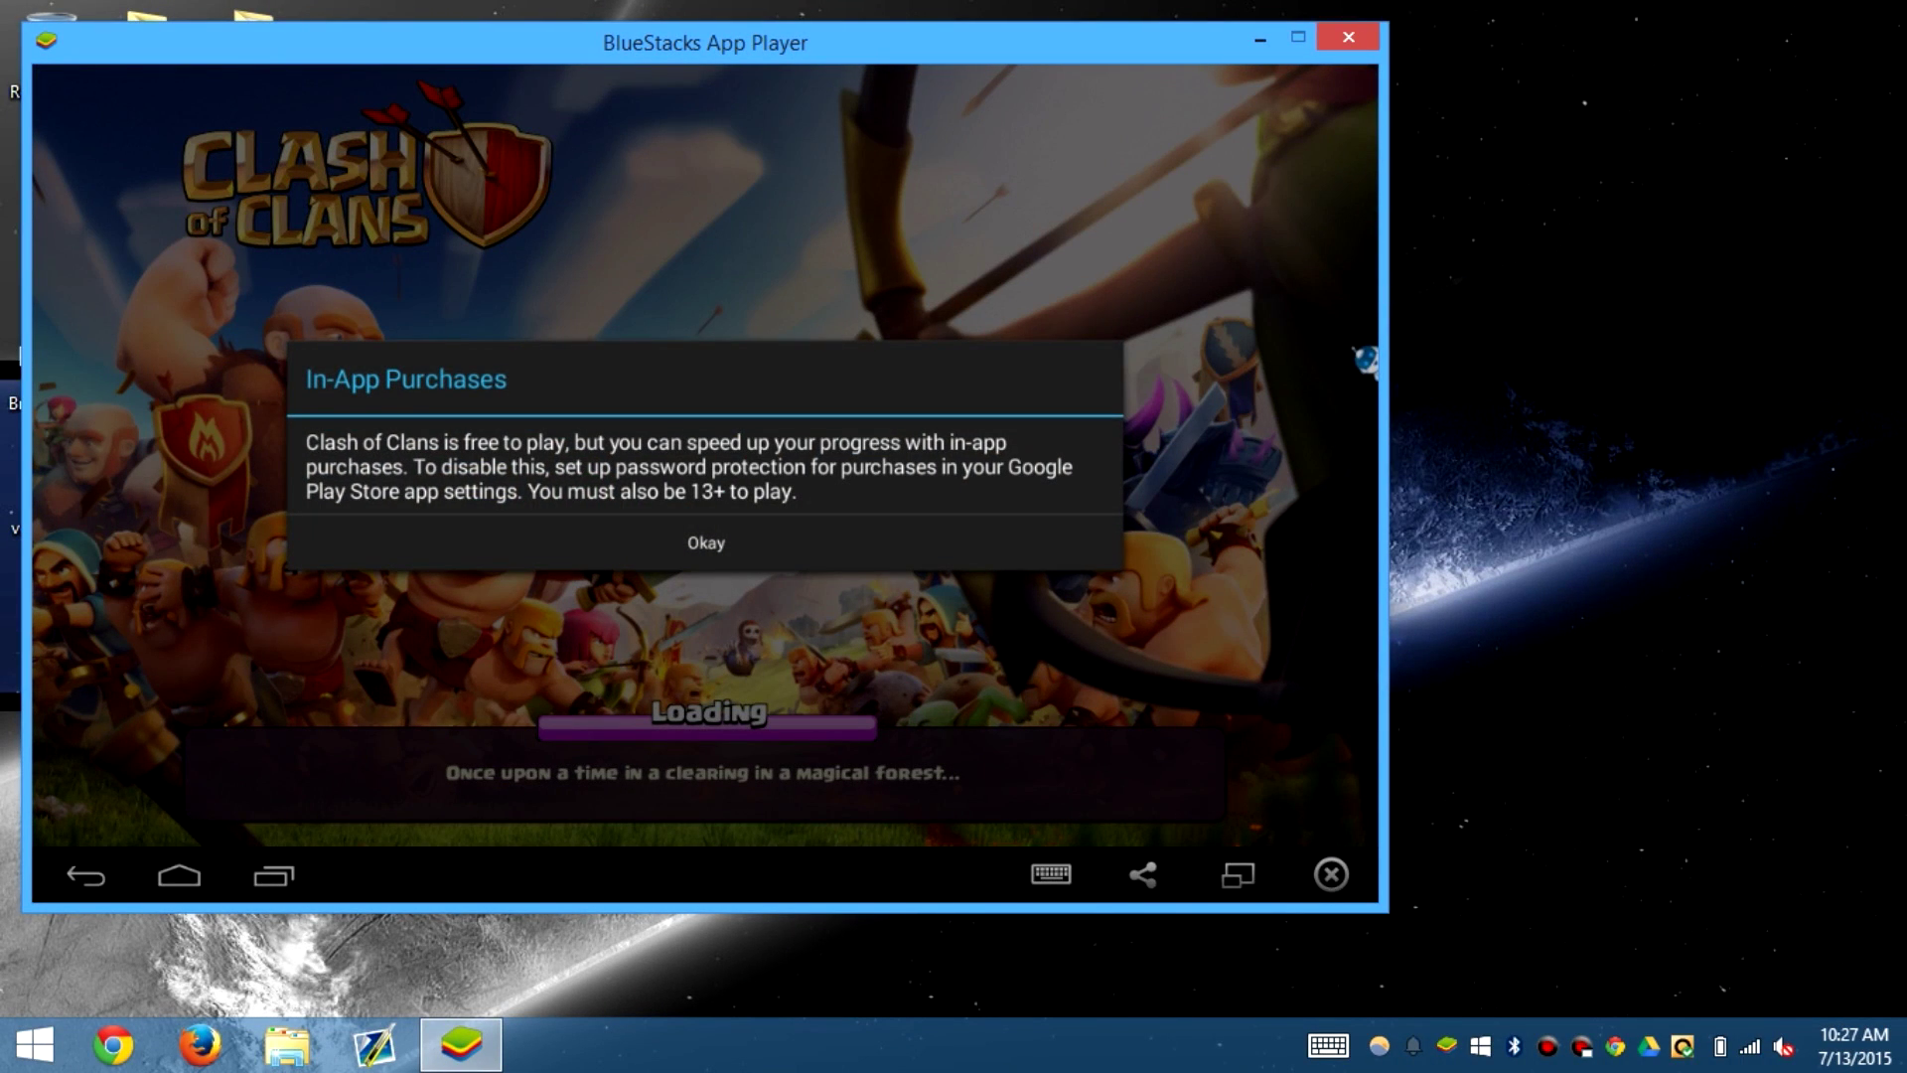
{"action": "left_click", "coordinate": [707, 543]}
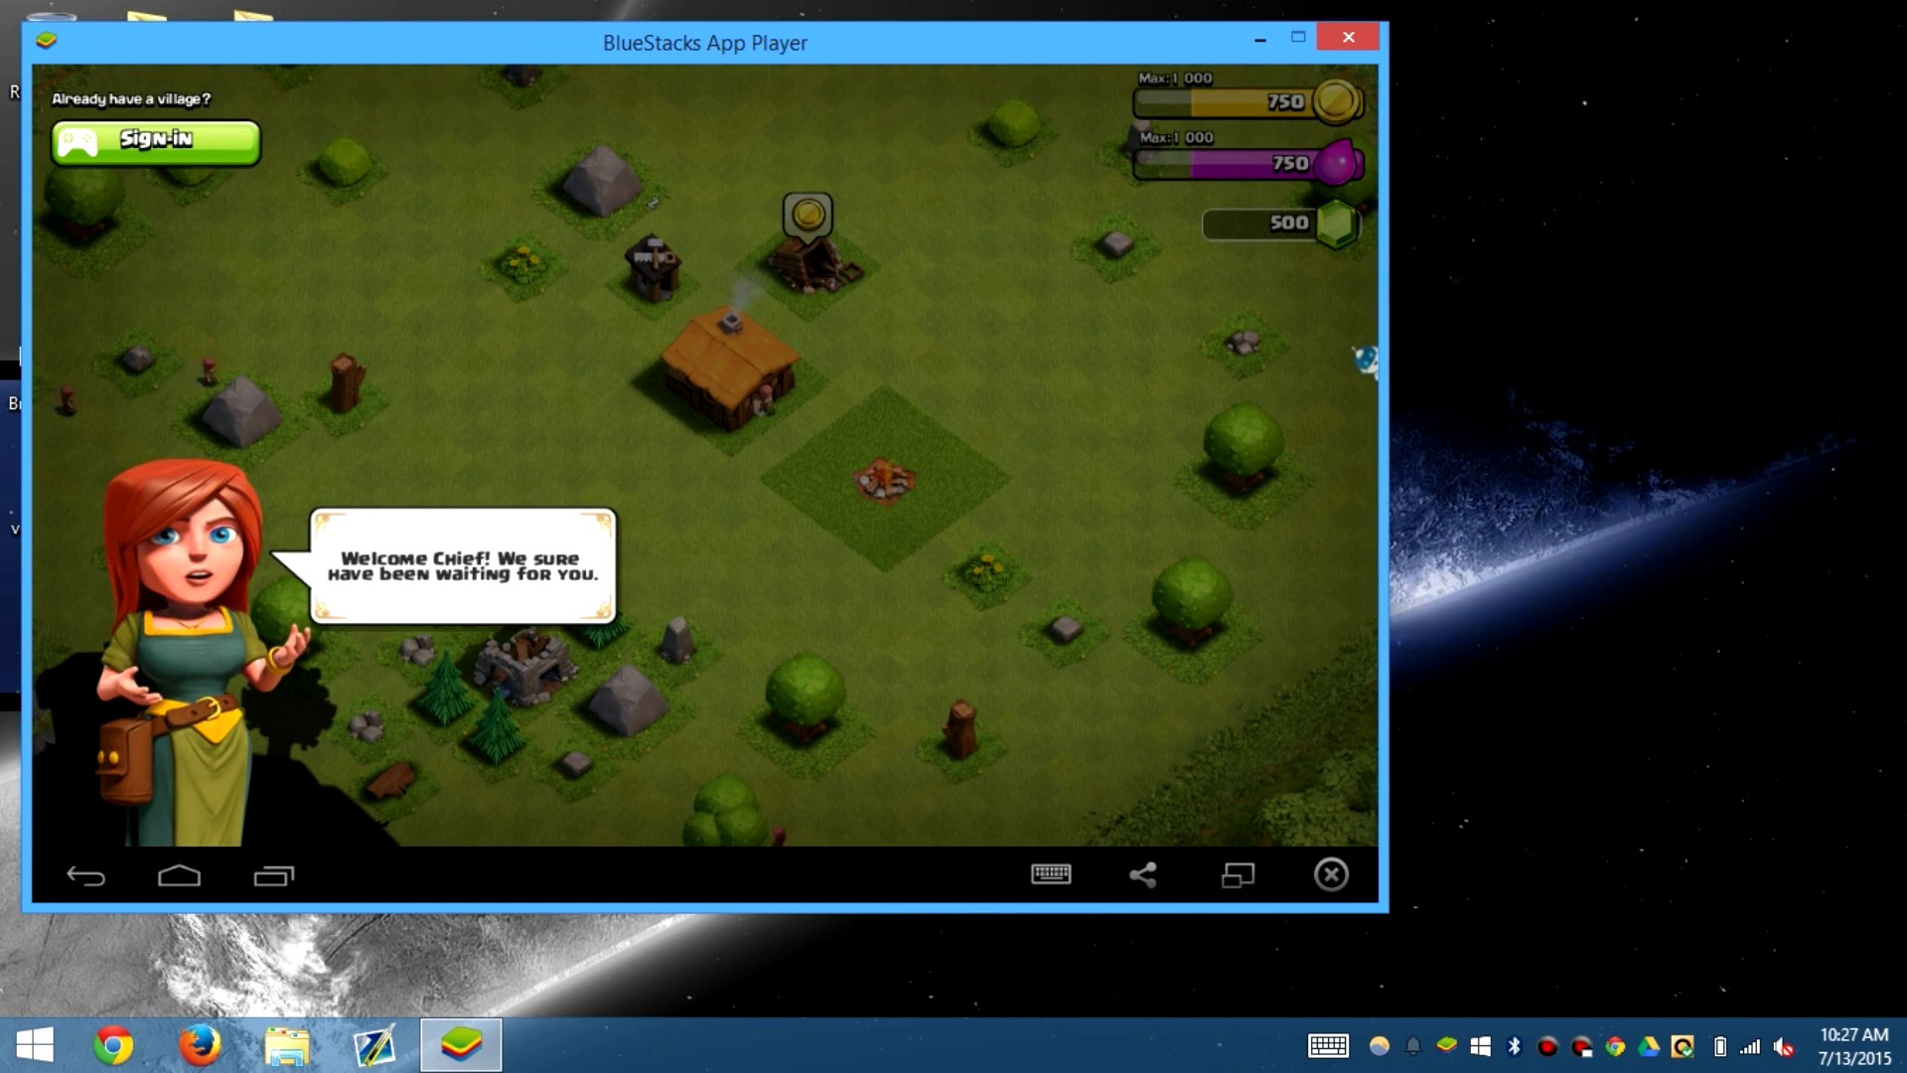
Step: Install Google Play Games from the game's installation prompt, accepting its access to Identity
{"action": "left_click", "coordinate": [707, 543]}
{"action": "left_click", "coordinate": [706, 542]}
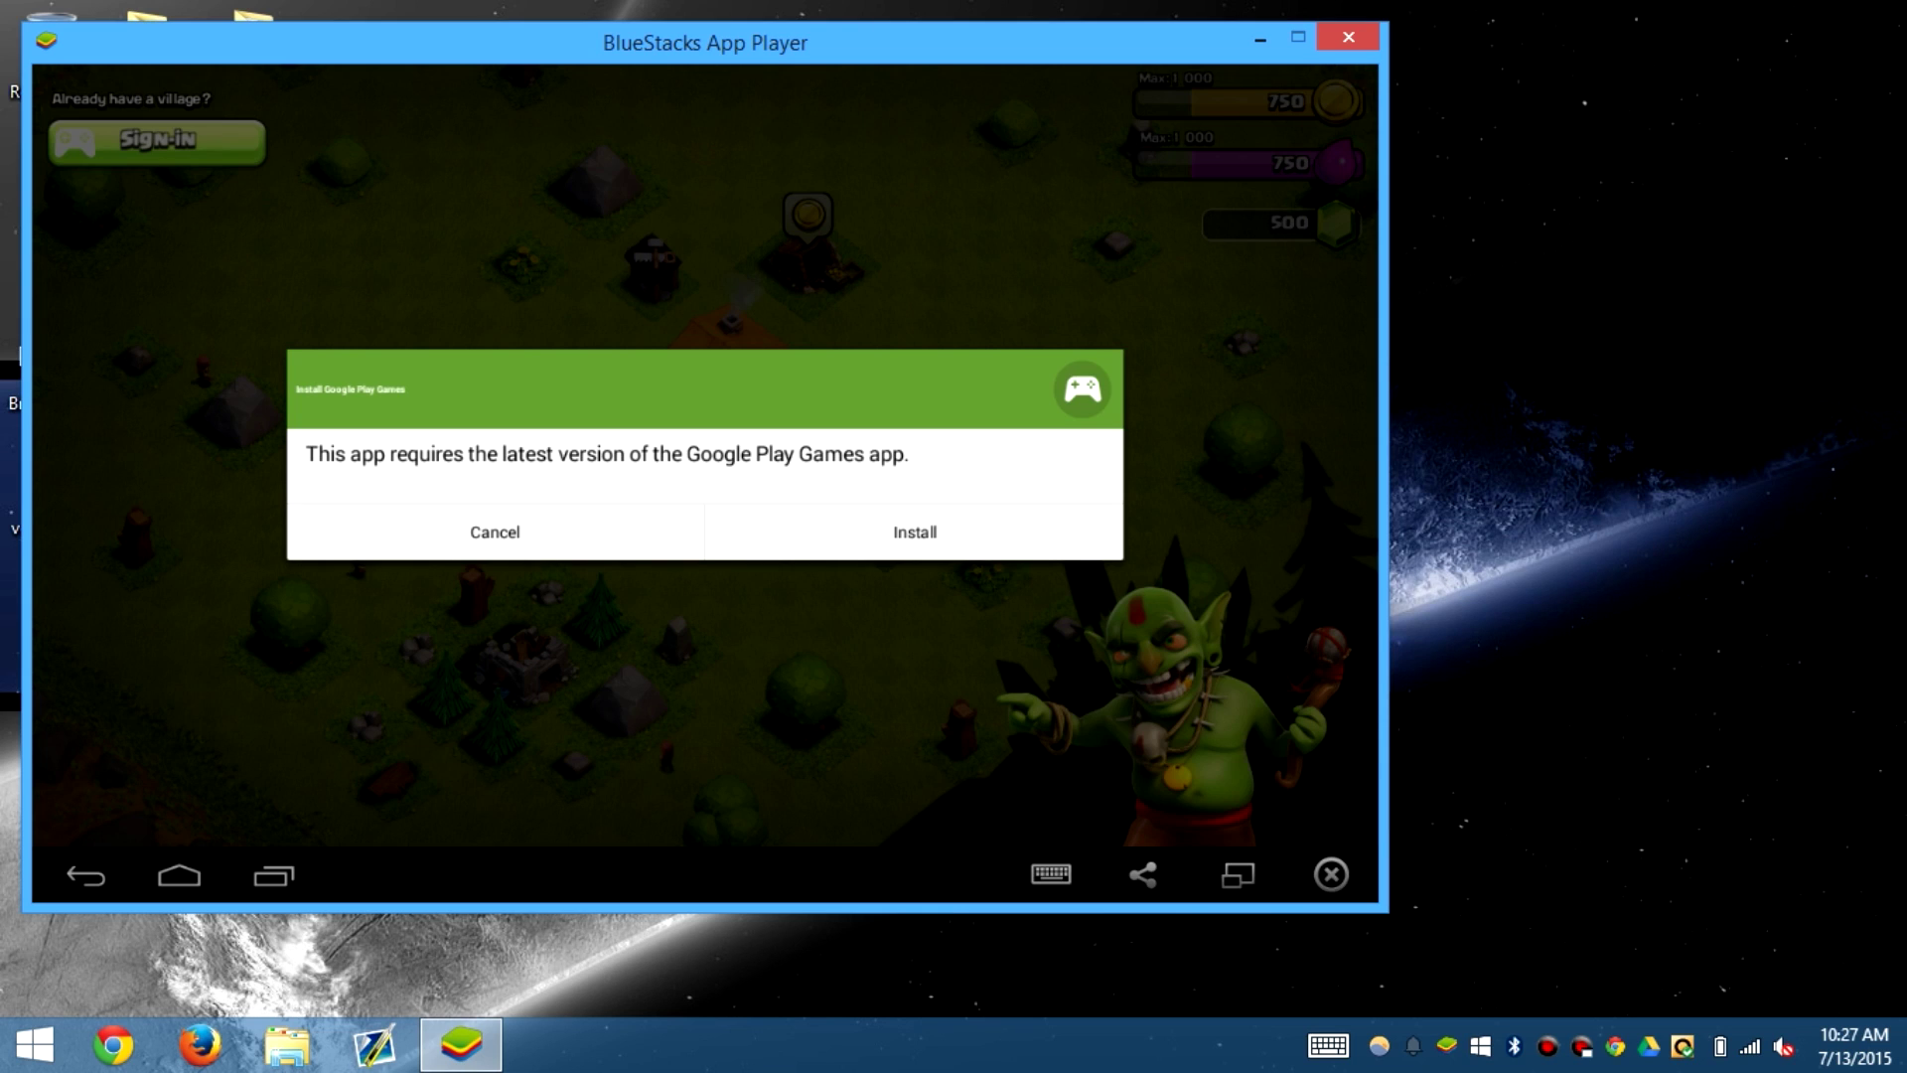
{"action": "left_click", "coordinate": [914, 531]}
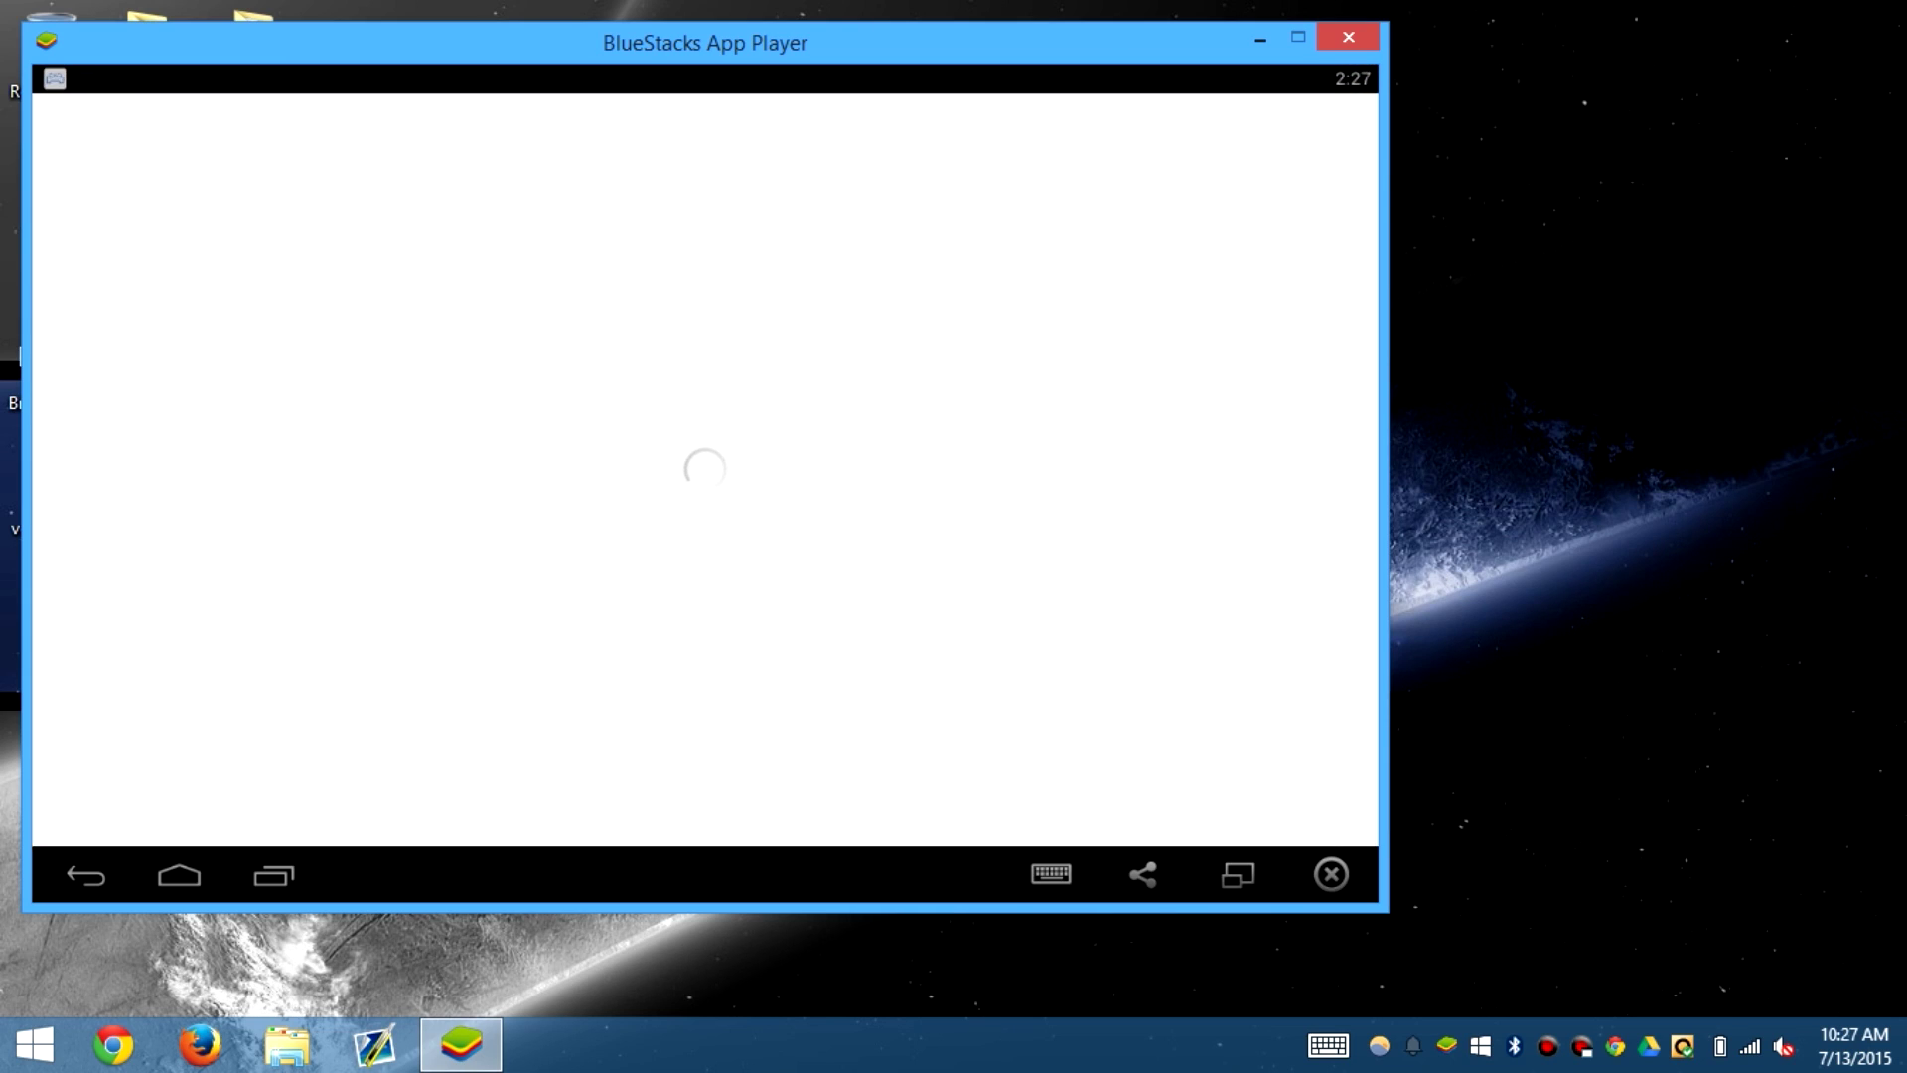
{"action": "left_click_drag", "start_coordinate": [298, 79], "coordinate": [298, 761]}
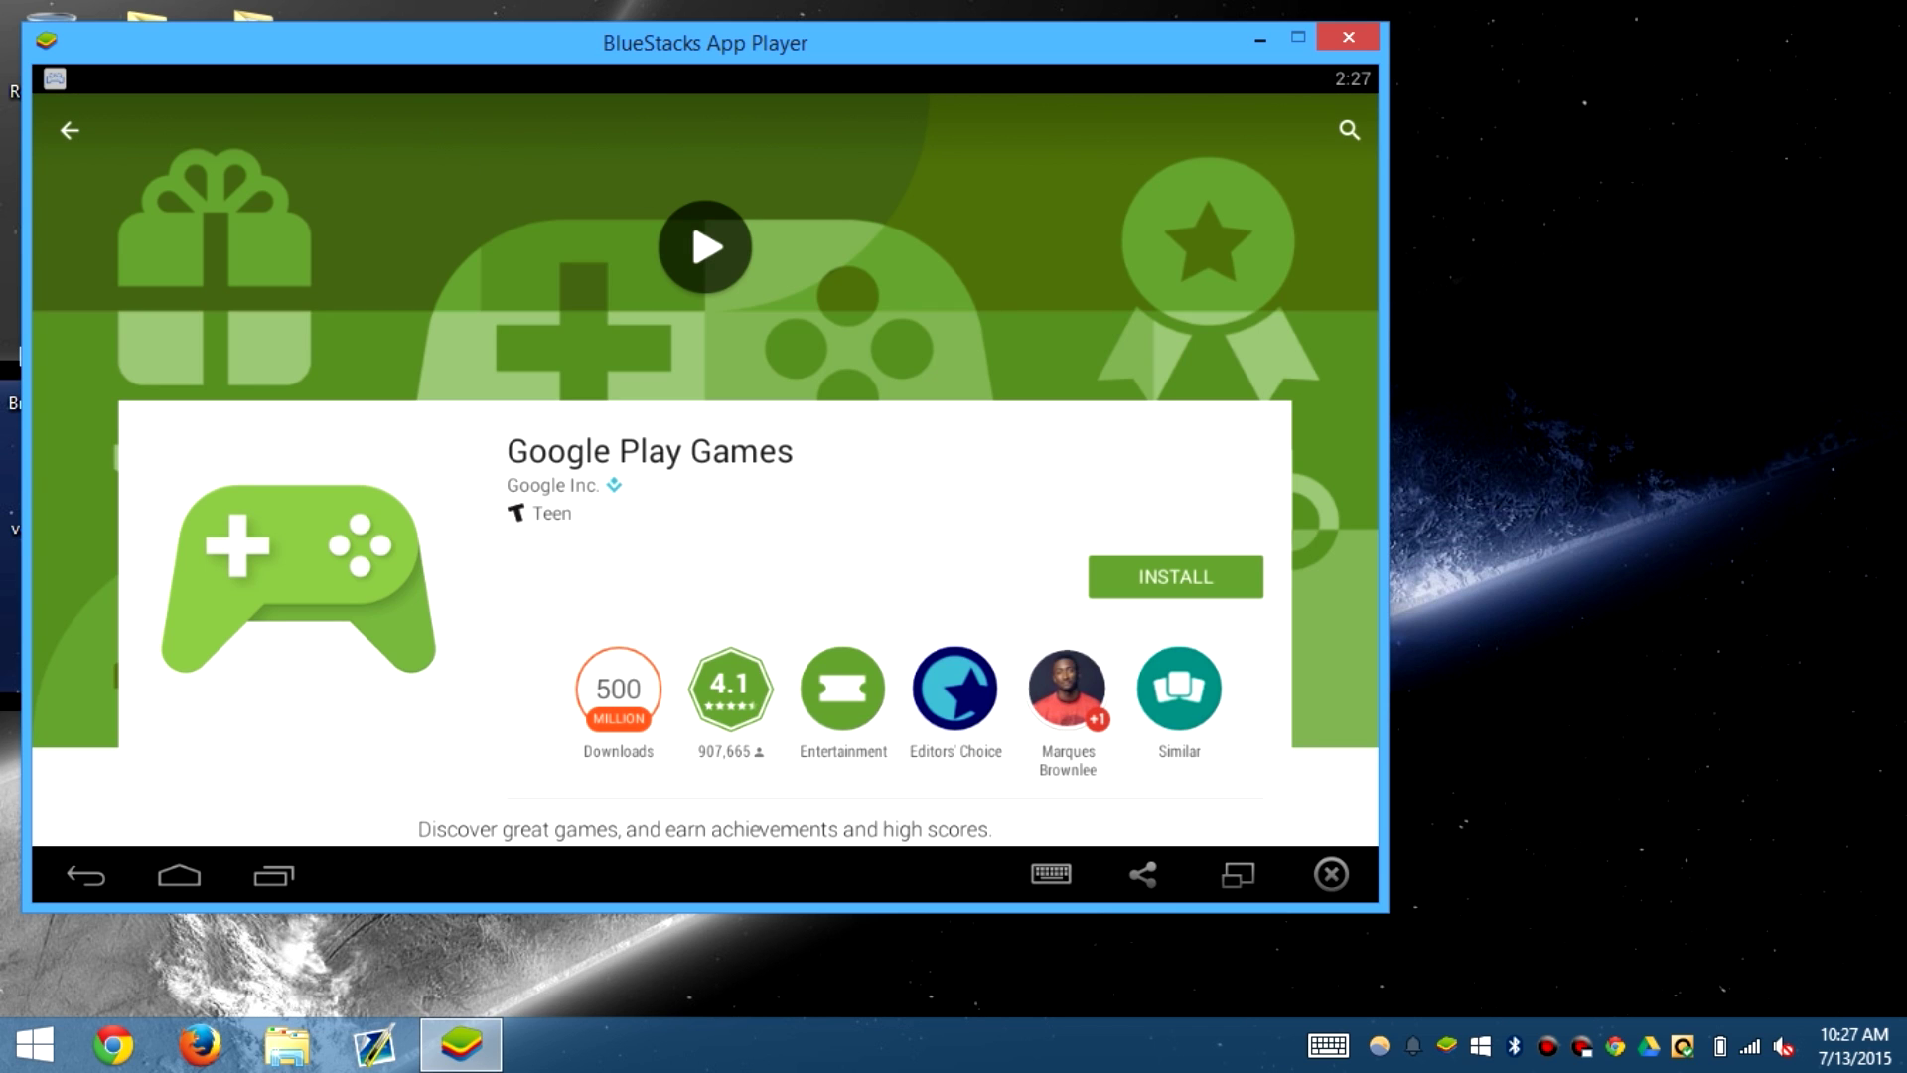
{"action": "left_click", "coordinate": [1176, 577]}
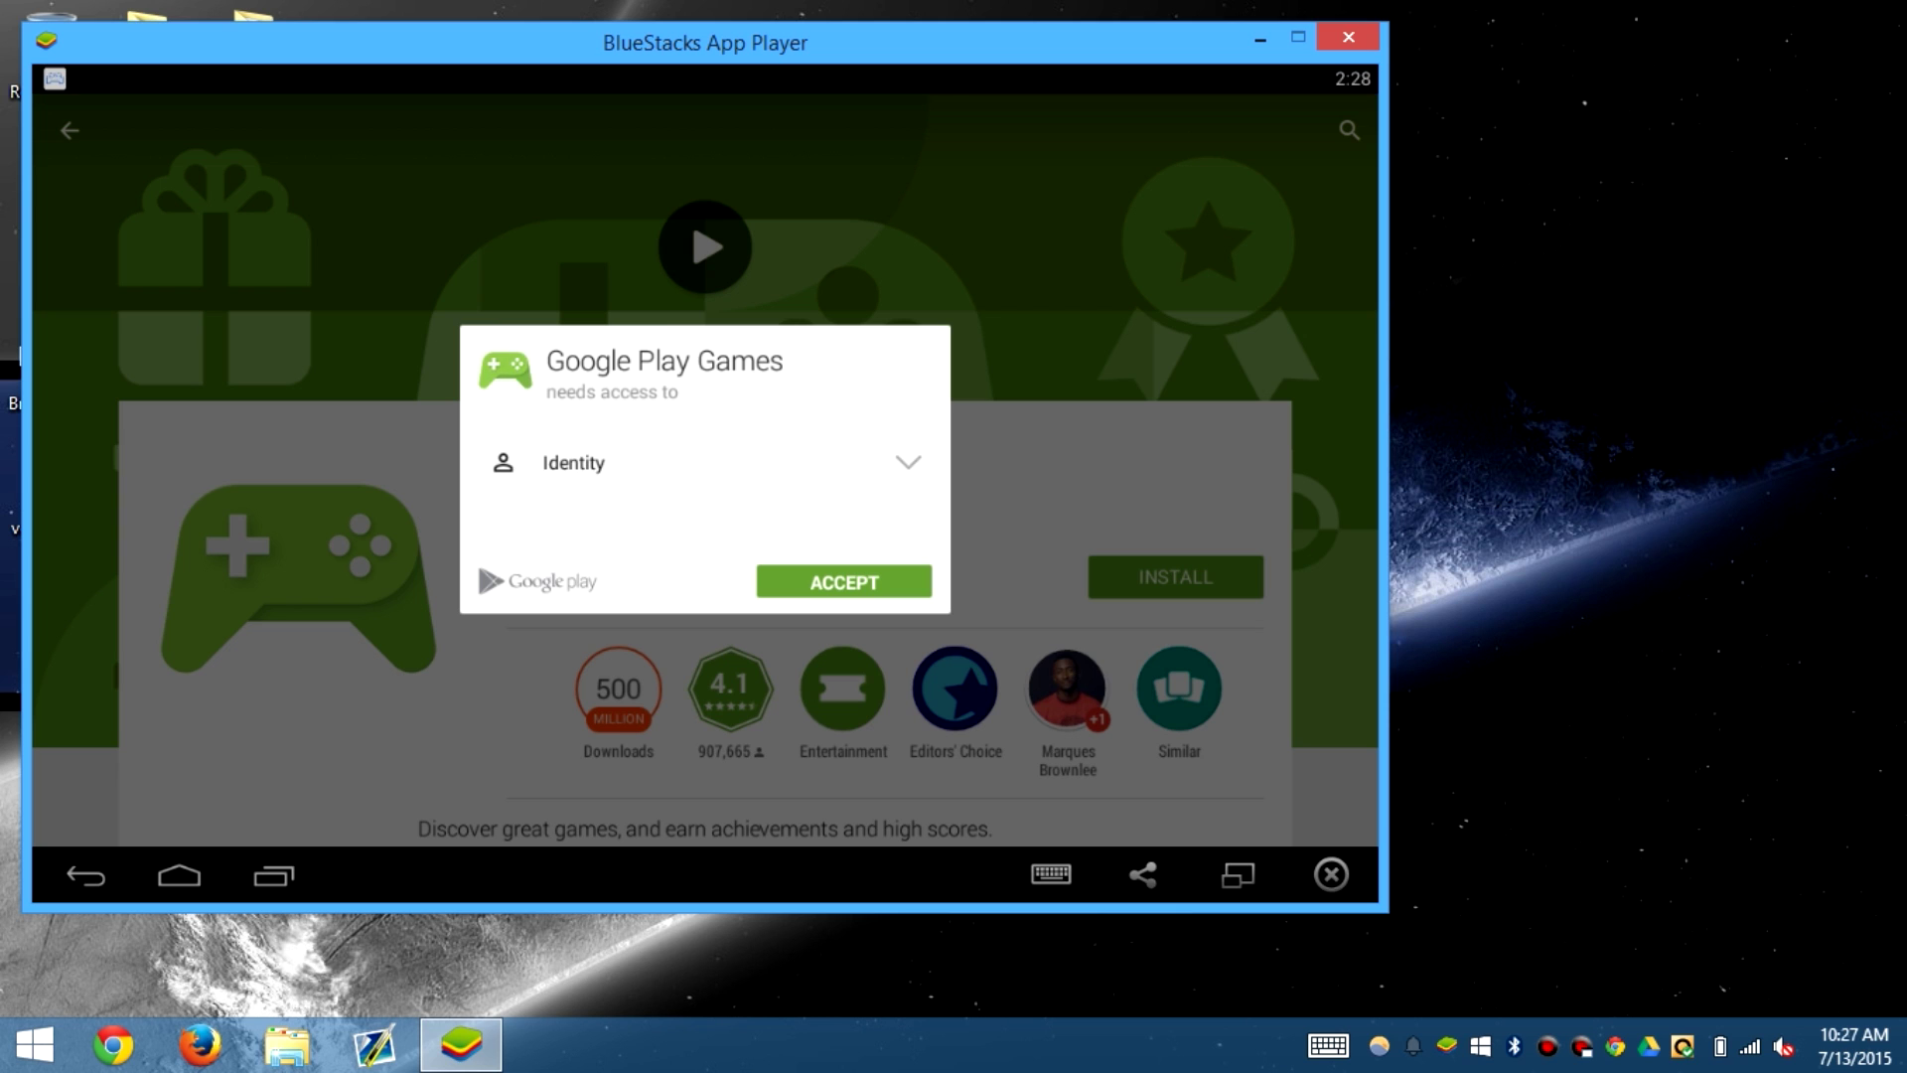
{"action": "left_click", "coordinate": [843, 581]}
Step: Return to the Android home screen and check the Google Play Games installation in the notifications
{"action": "left_click", "coordinate": [178, 875]}
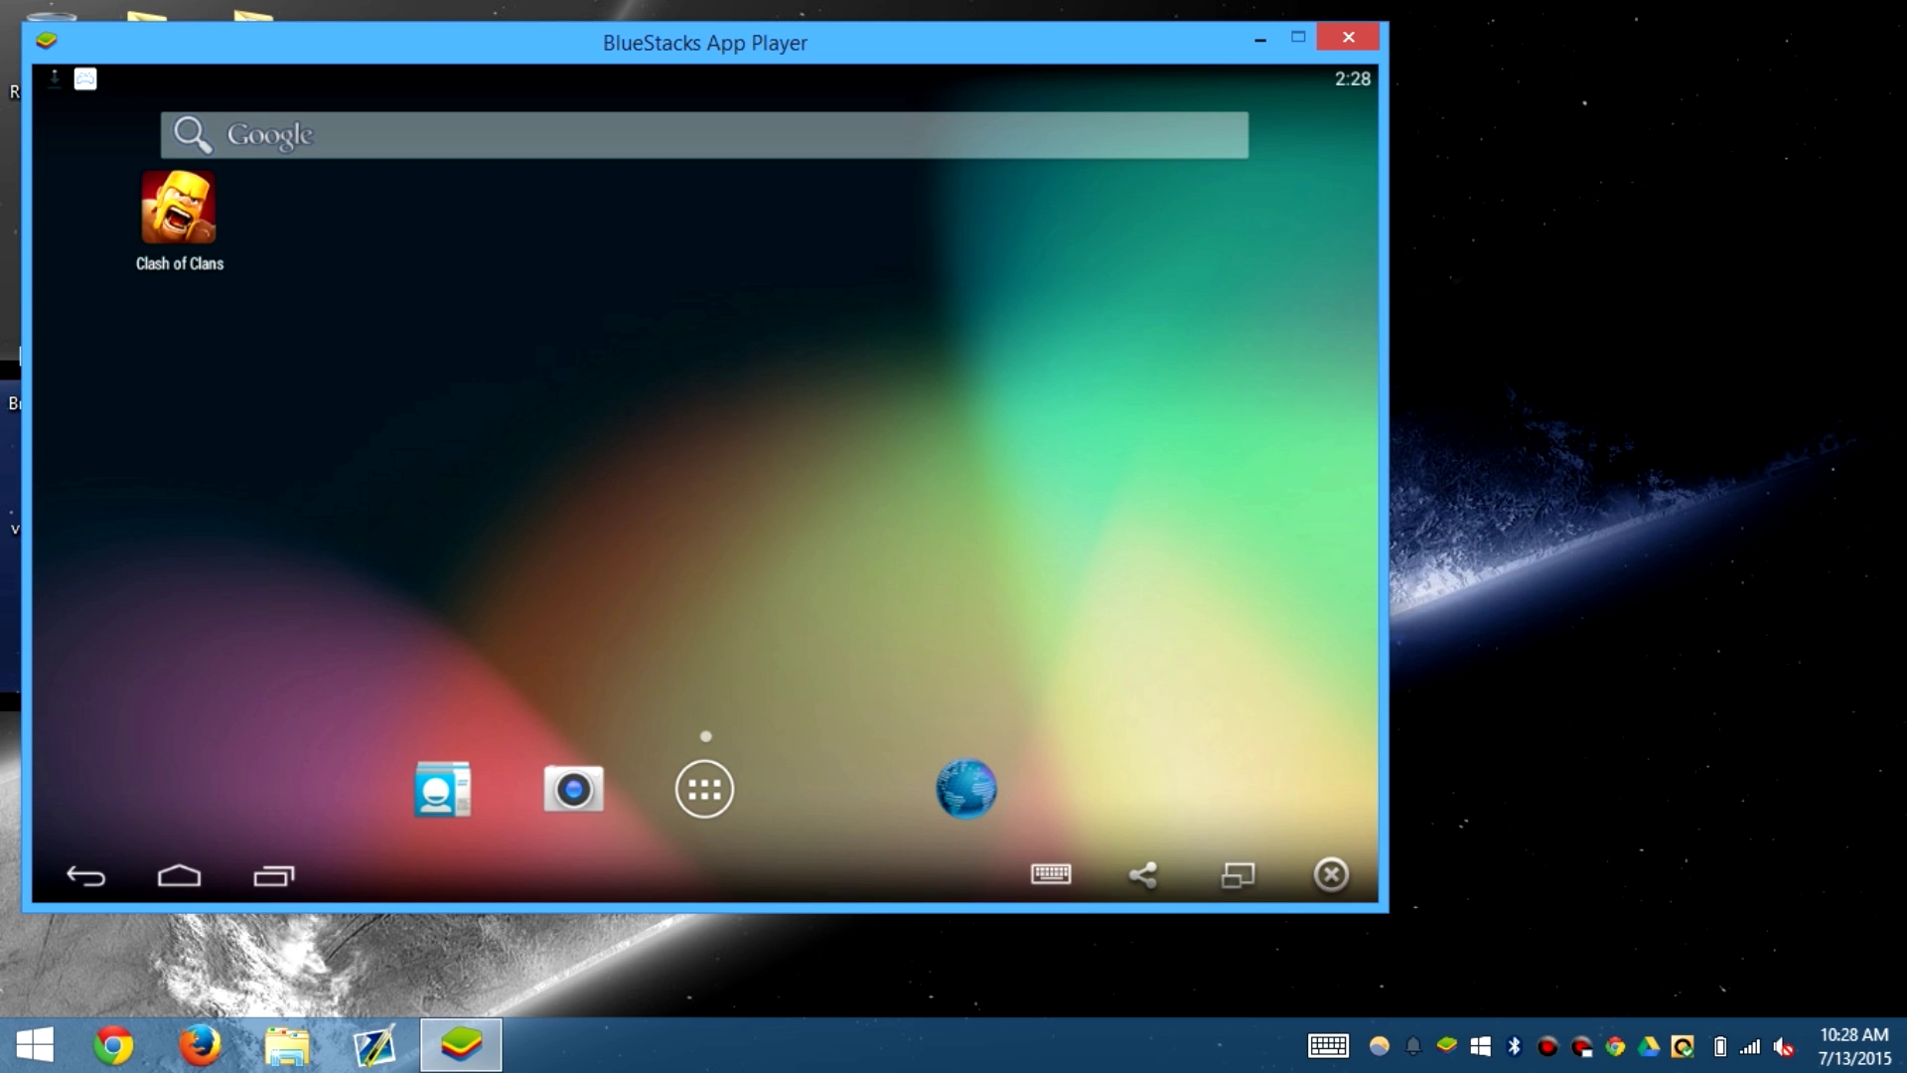
{"action": "left_click_drag", "start_coordinate": [706, 43], "coordinate": [915, 63]}
{"action": "left_click_drag", "start_coordinate": [576, 99], "coordinate": [576, 698]}
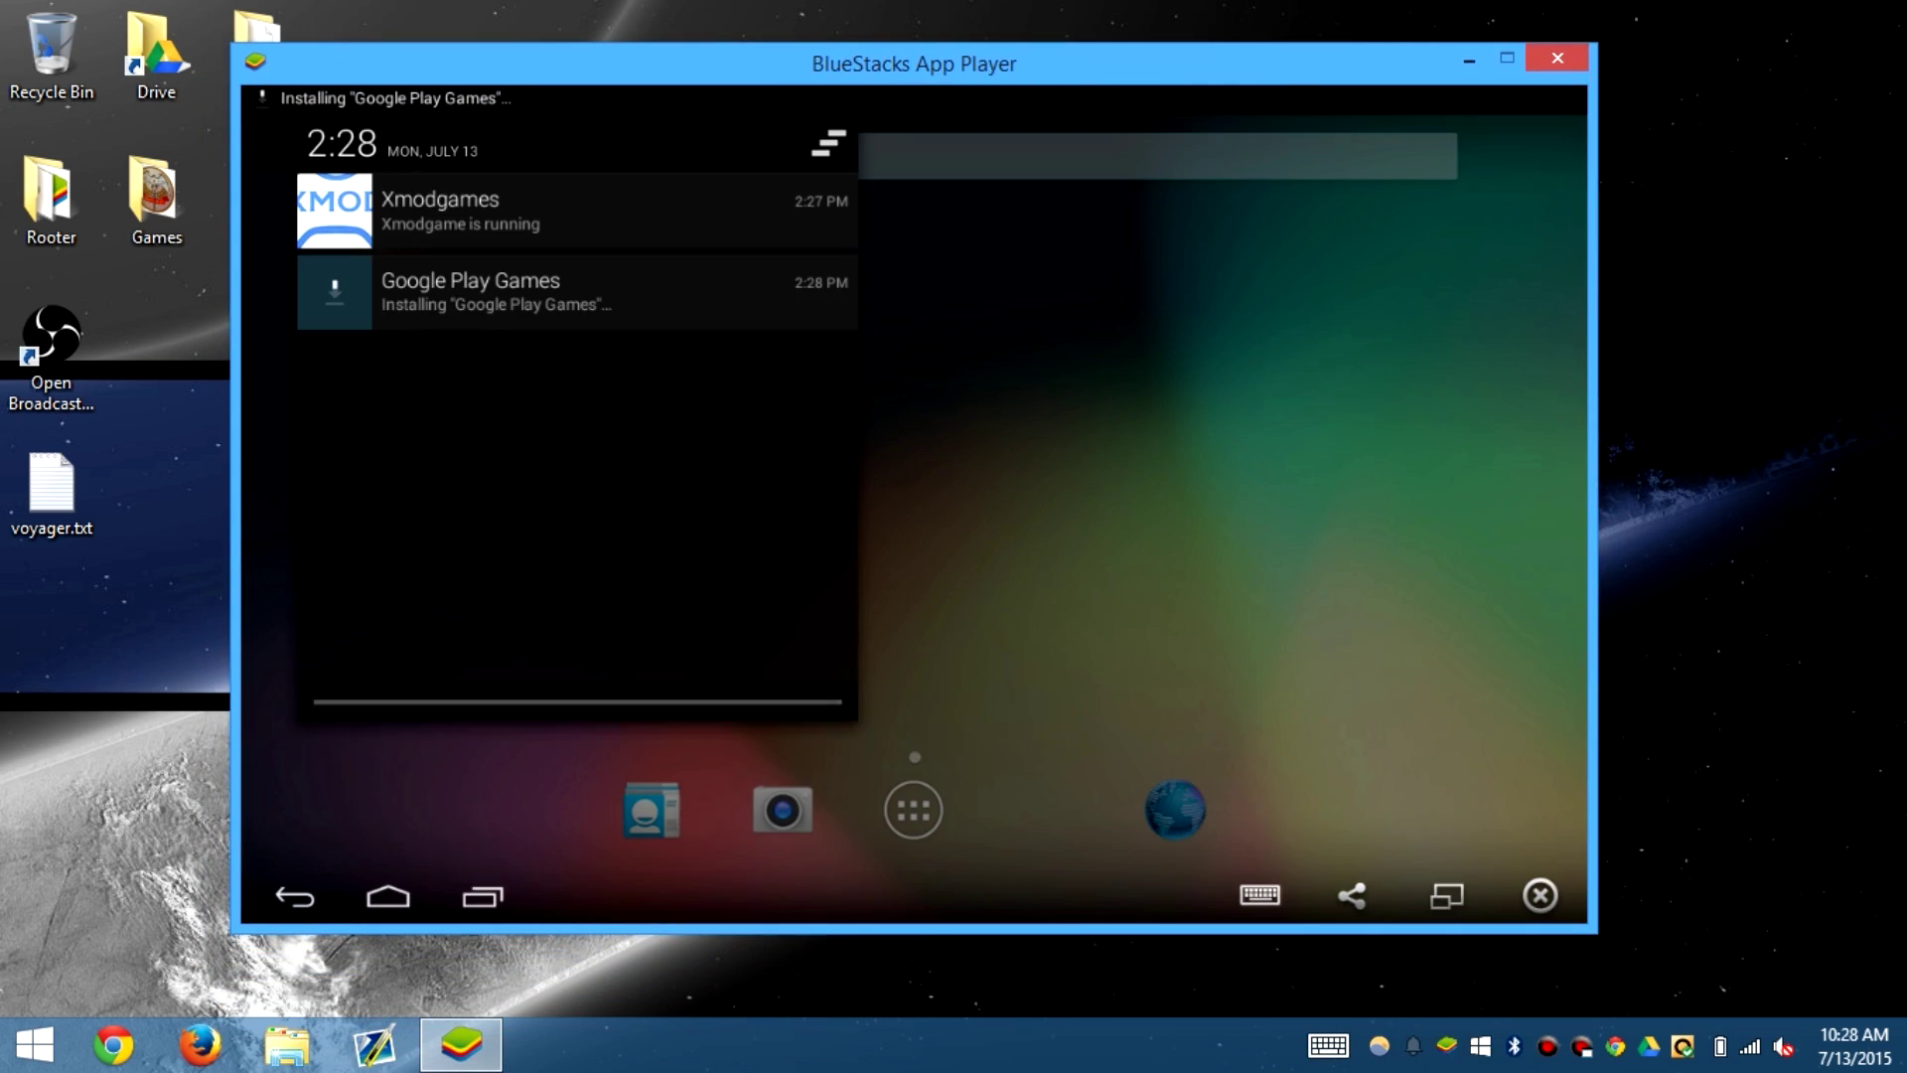
Step: Reopen Xmodgames from its notification, check the Google Play Games installation status and view the Clash of Clans mod page
{"action": "left_click", "coordinate": [417, 210]}
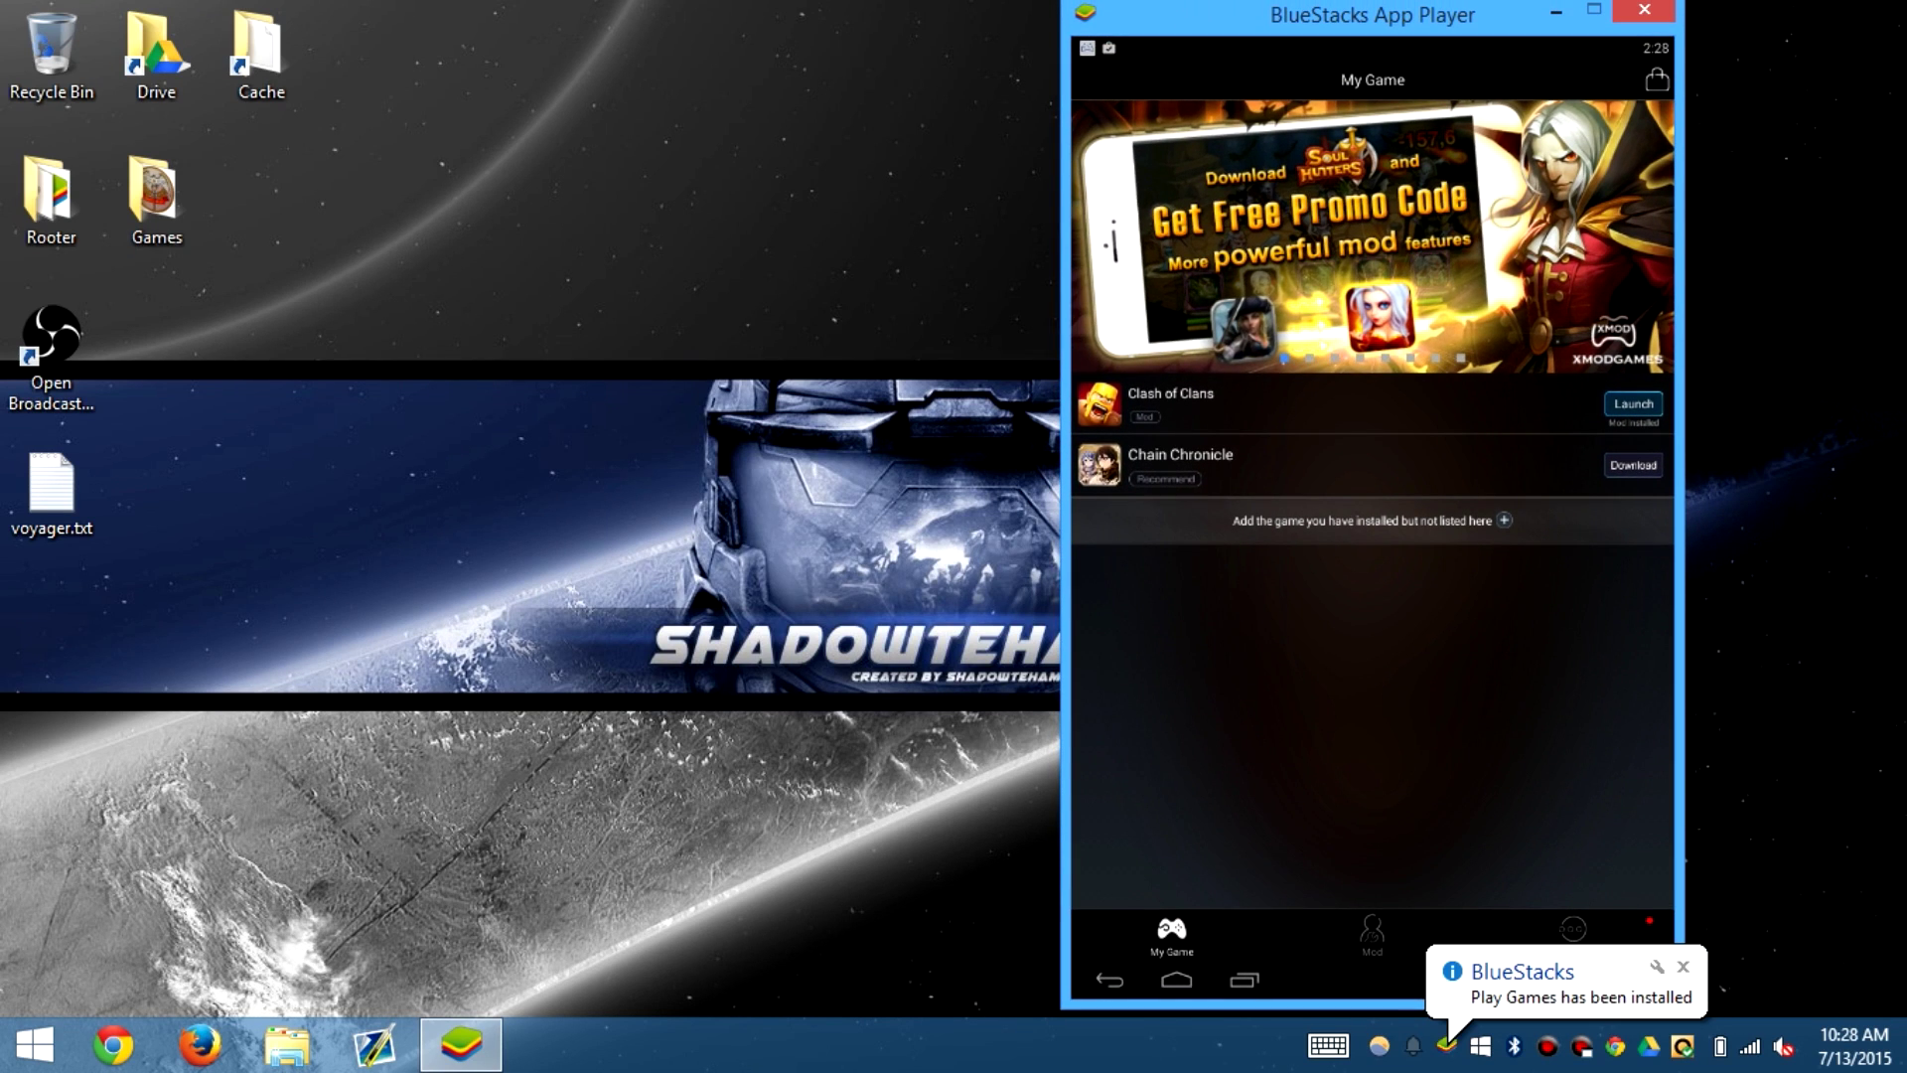
{"action": "left_click_drag", "start_coordinate": [1192, 48], "coordinate": [1192, 621]}
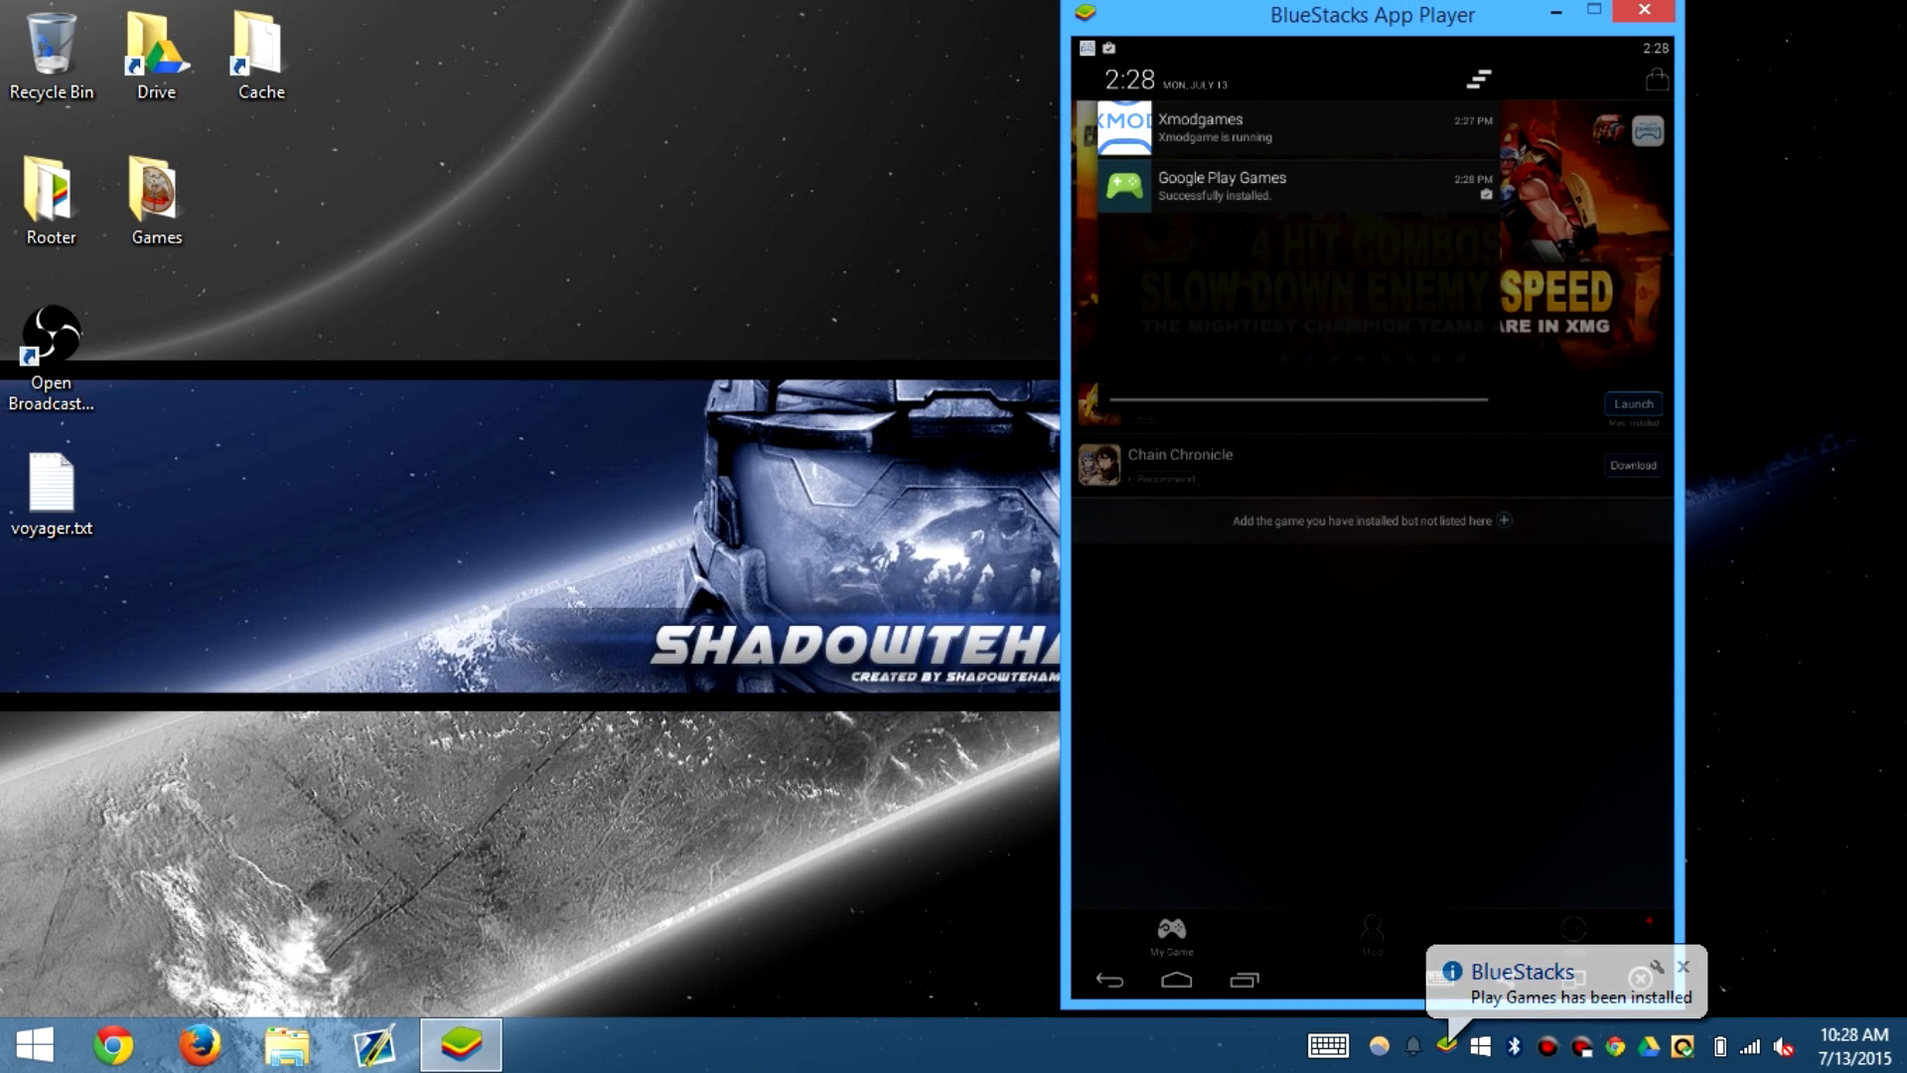
{"action": "key", "text": "Escape"}
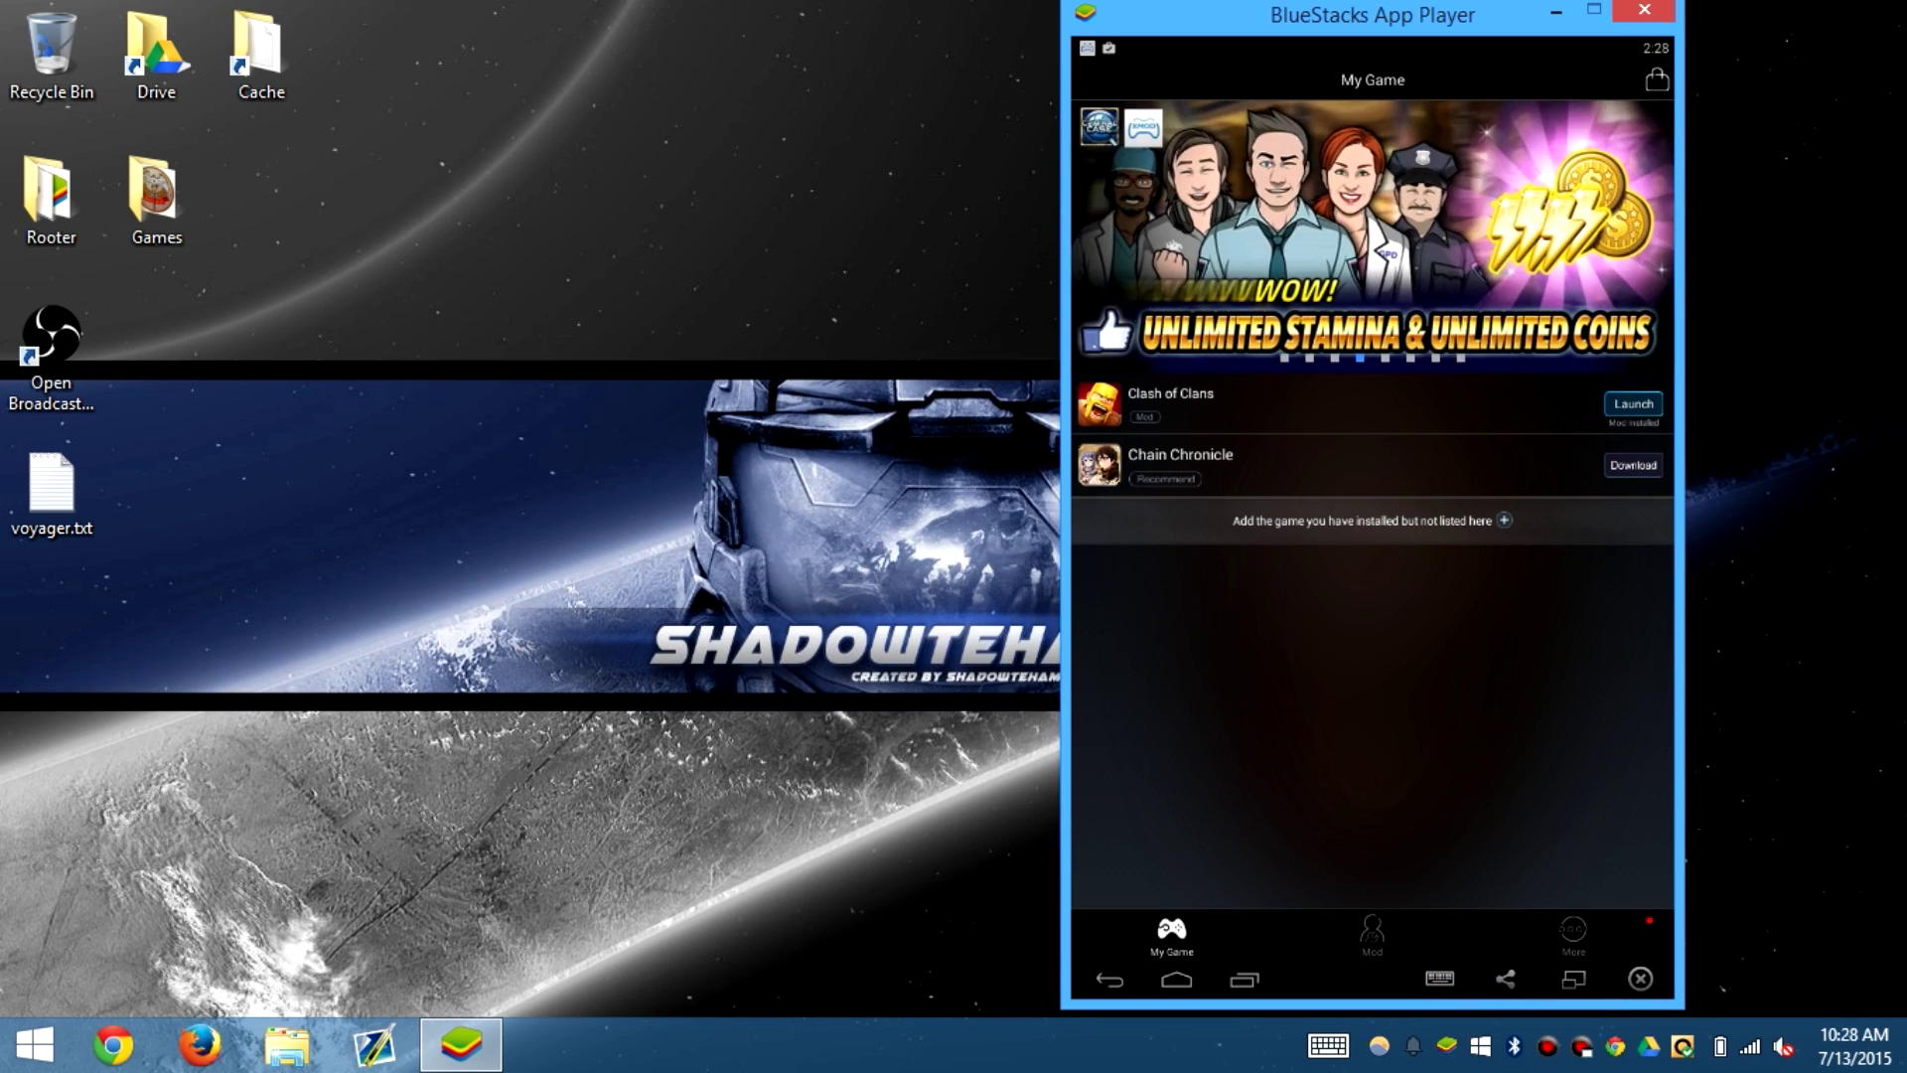
{"action": "left_click", "coordinate": [1372, 935]}
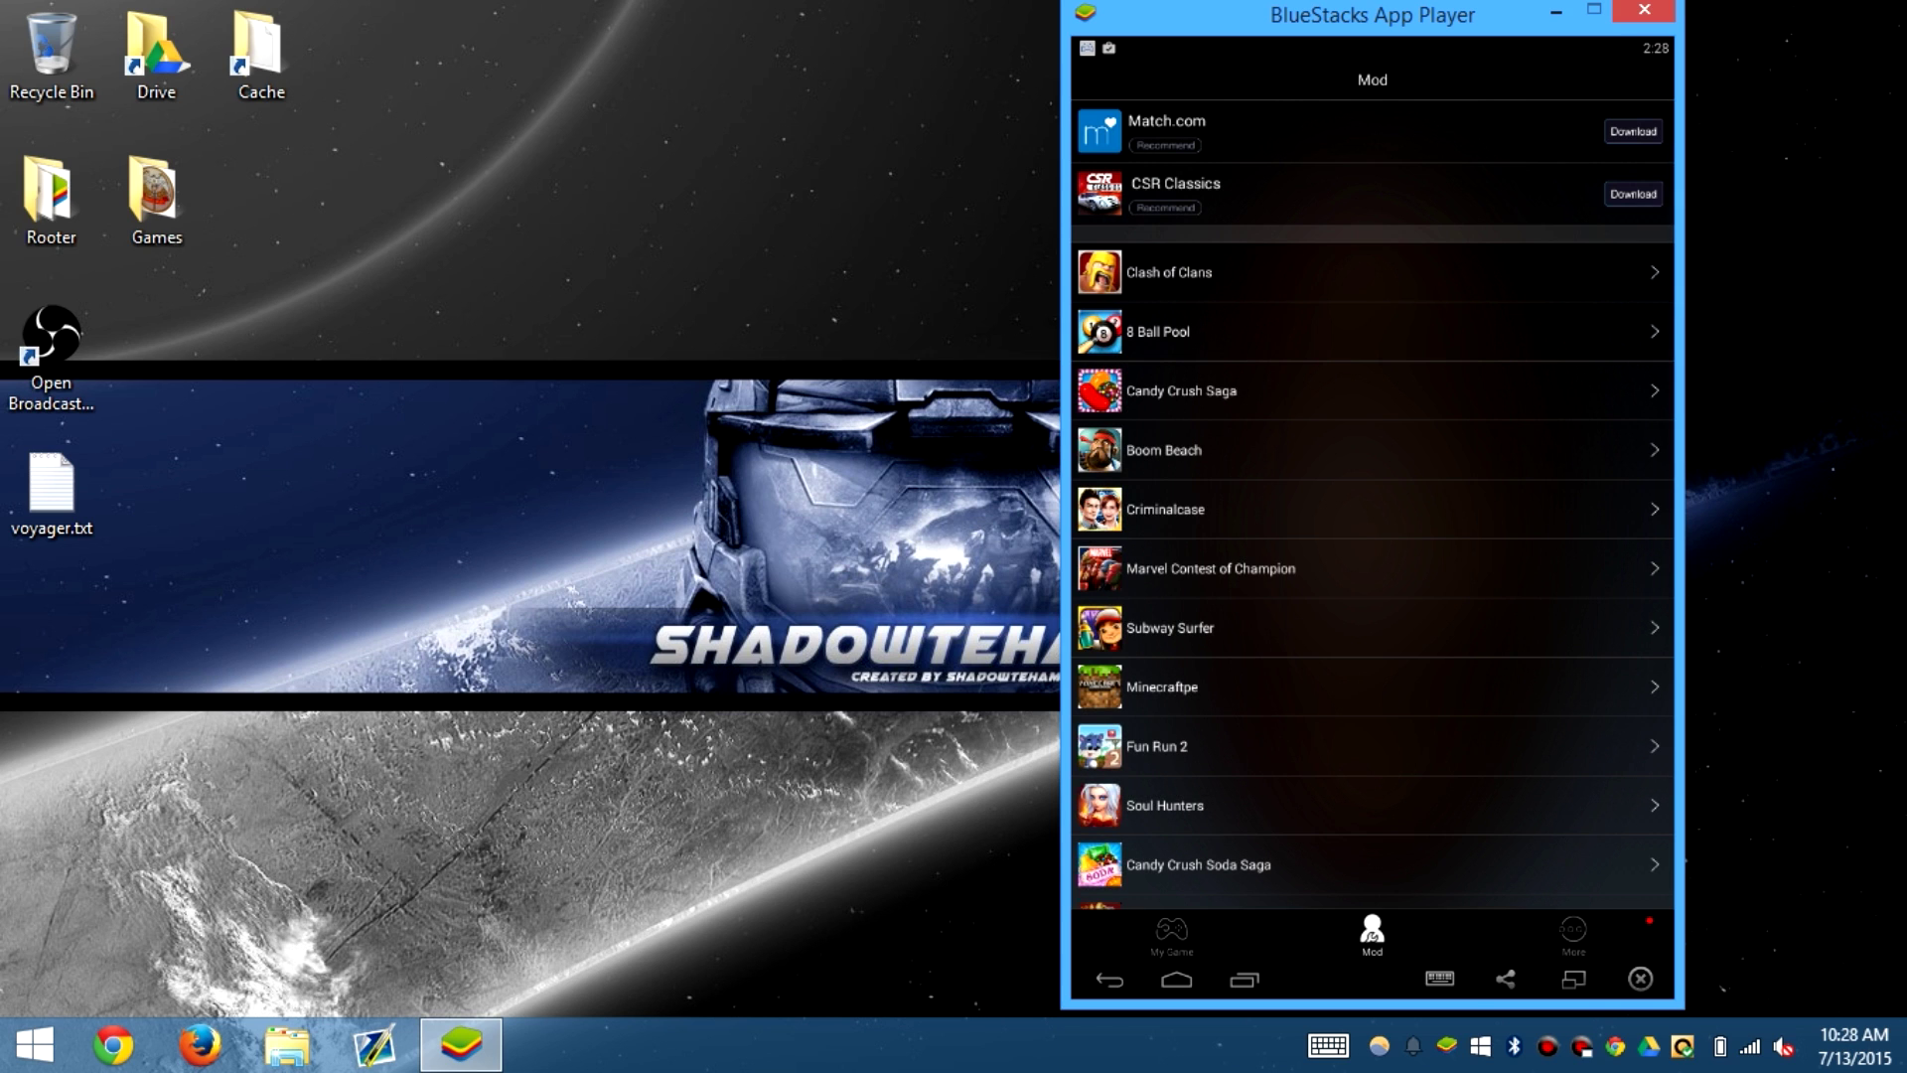
{"action": "left_click", "coordinate": [1372, 273]}
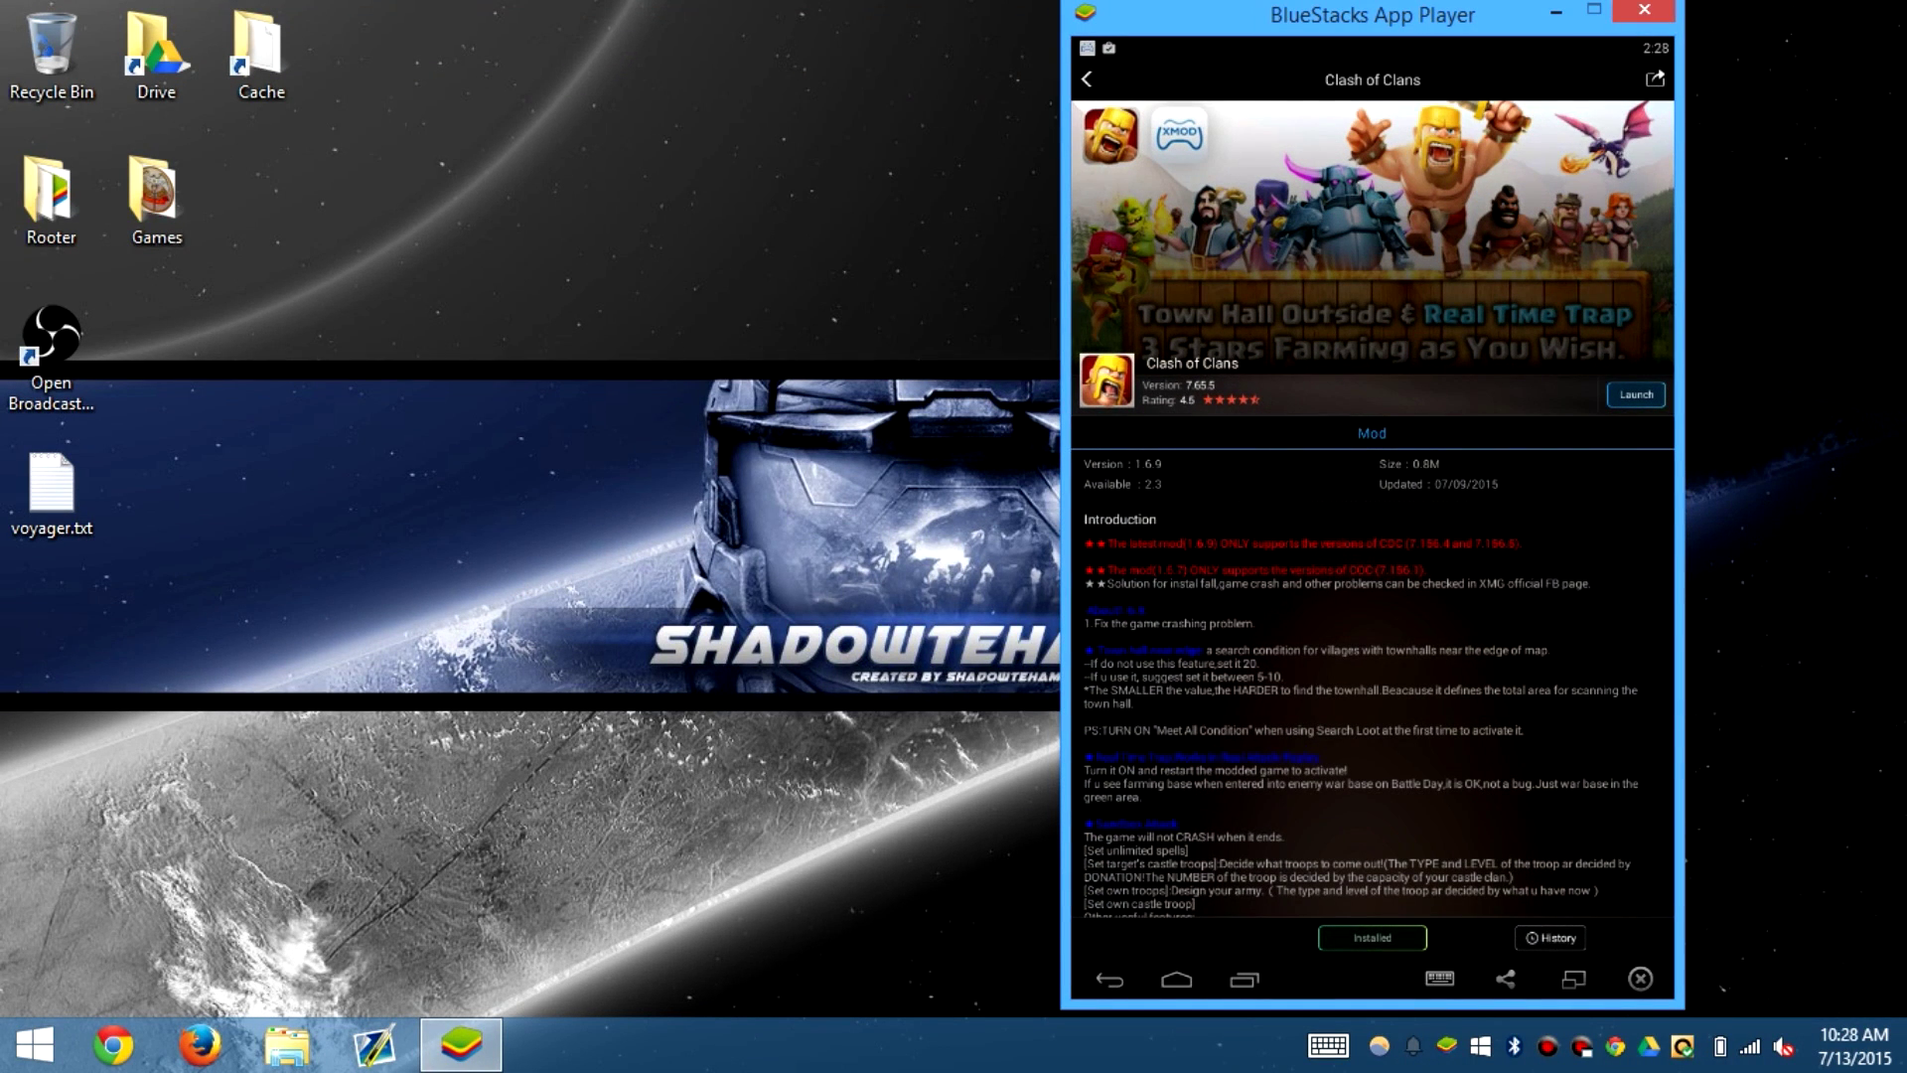
Step: Close Clash of Clans and Xmodgames from the recent apps
{"action": "left_click", "coordinate": [1245, 979]}
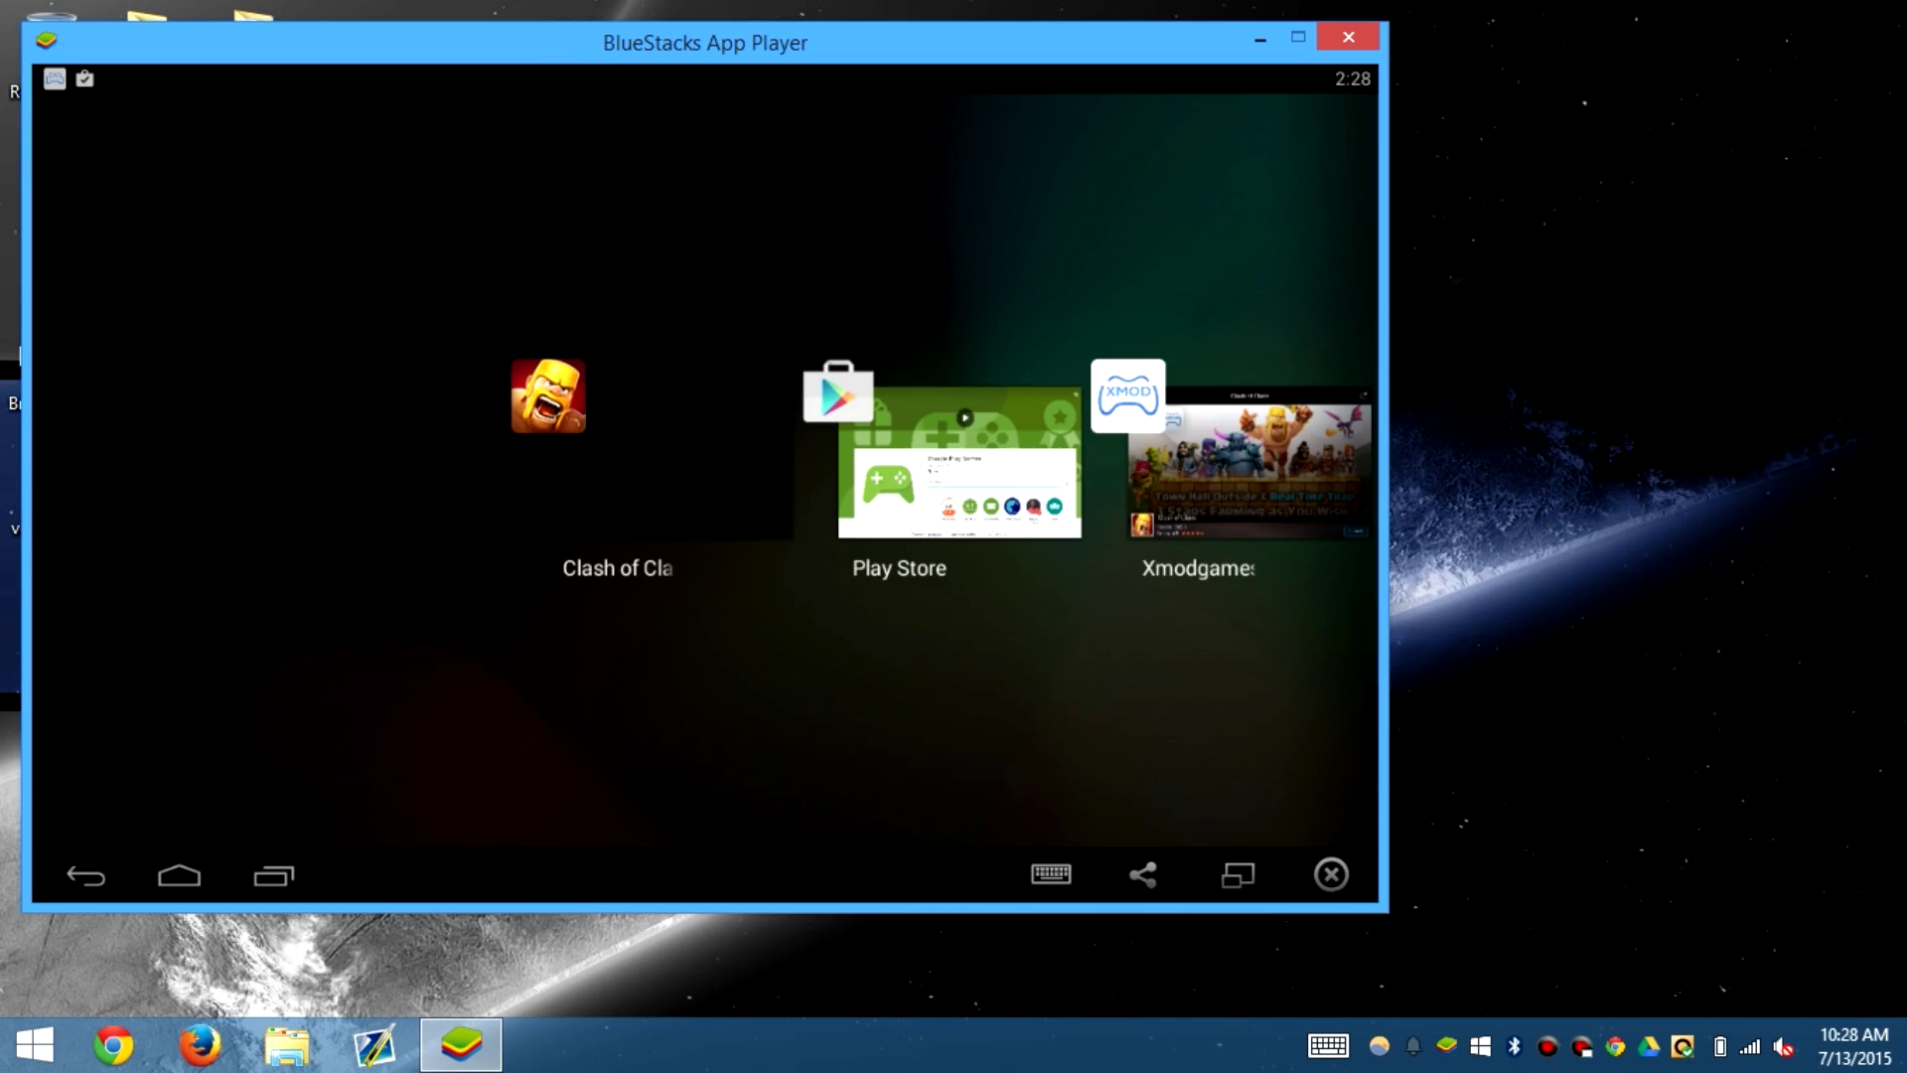
{"action": "left_click_drag", "start_coordinate": [656, 465], "coordinate": [656, 616]}
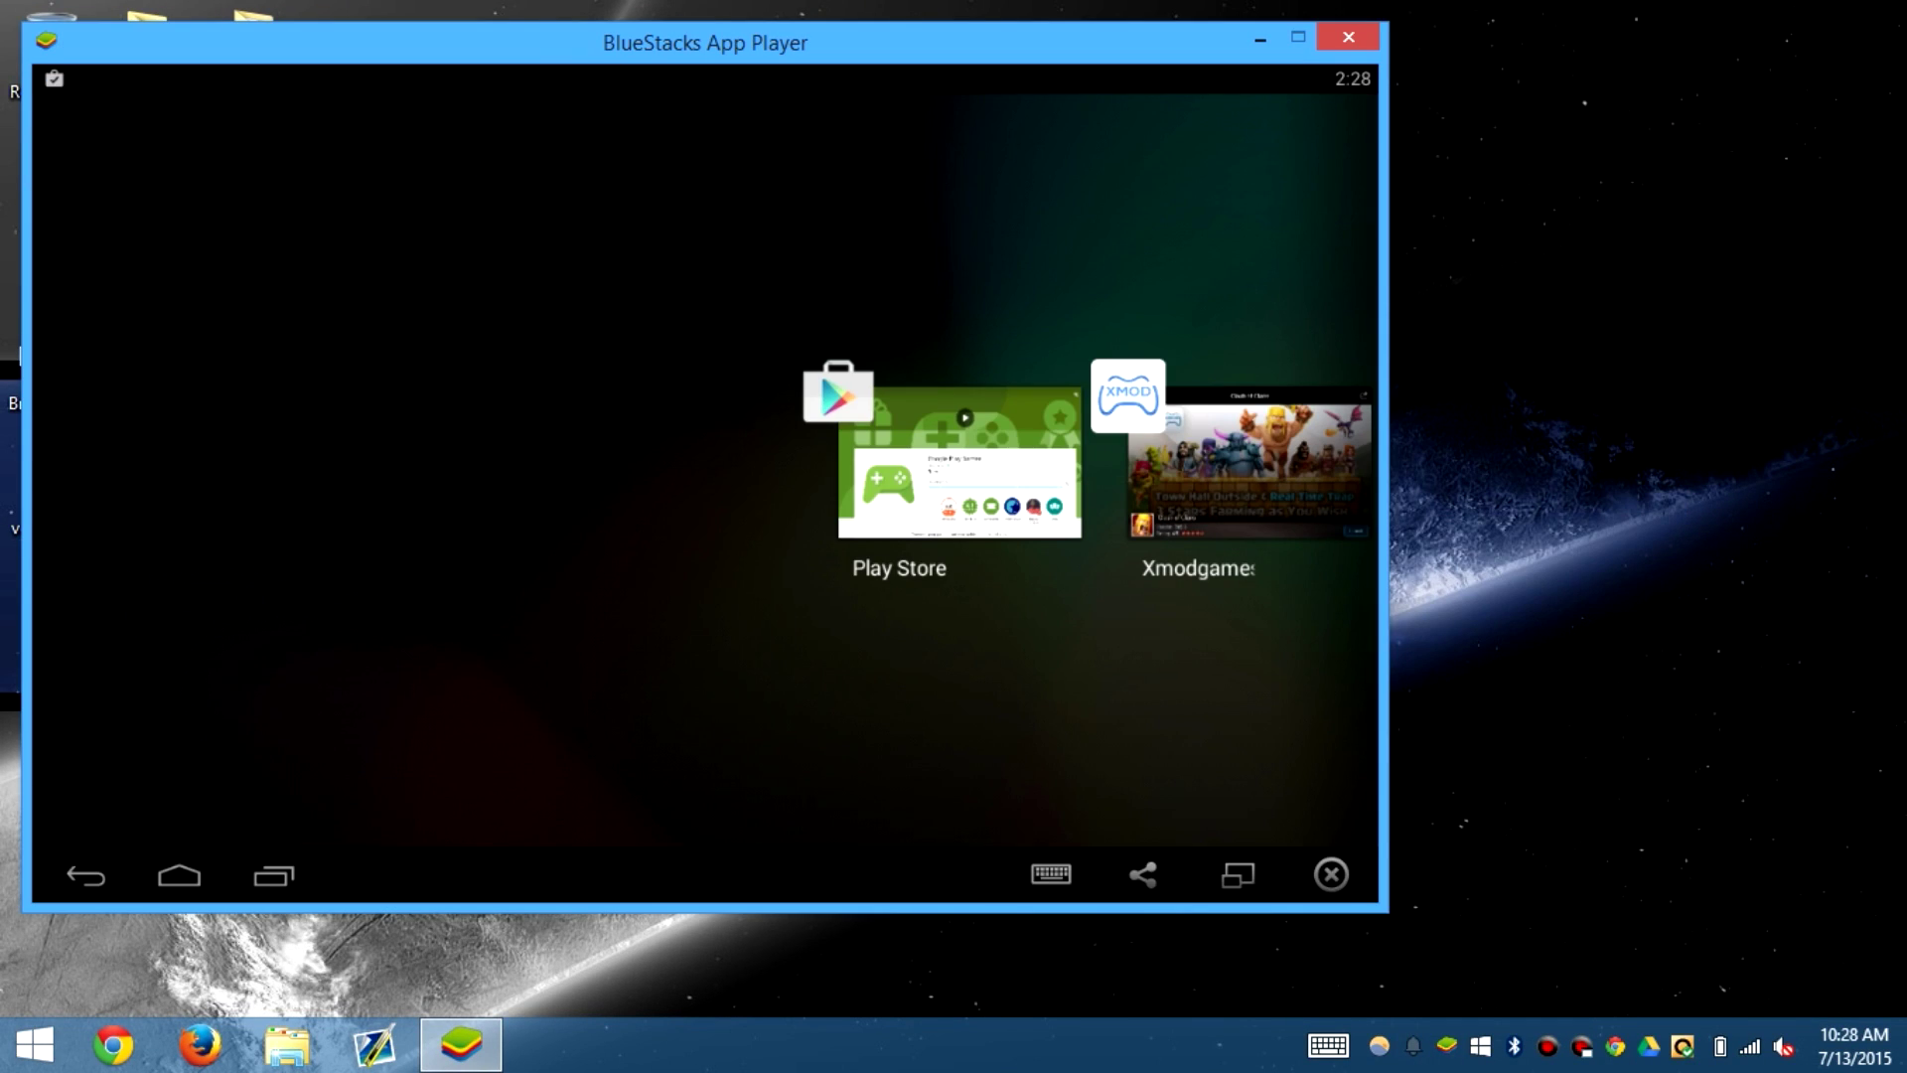
{"action": "left_click", "coordinate": [1248, 463]}
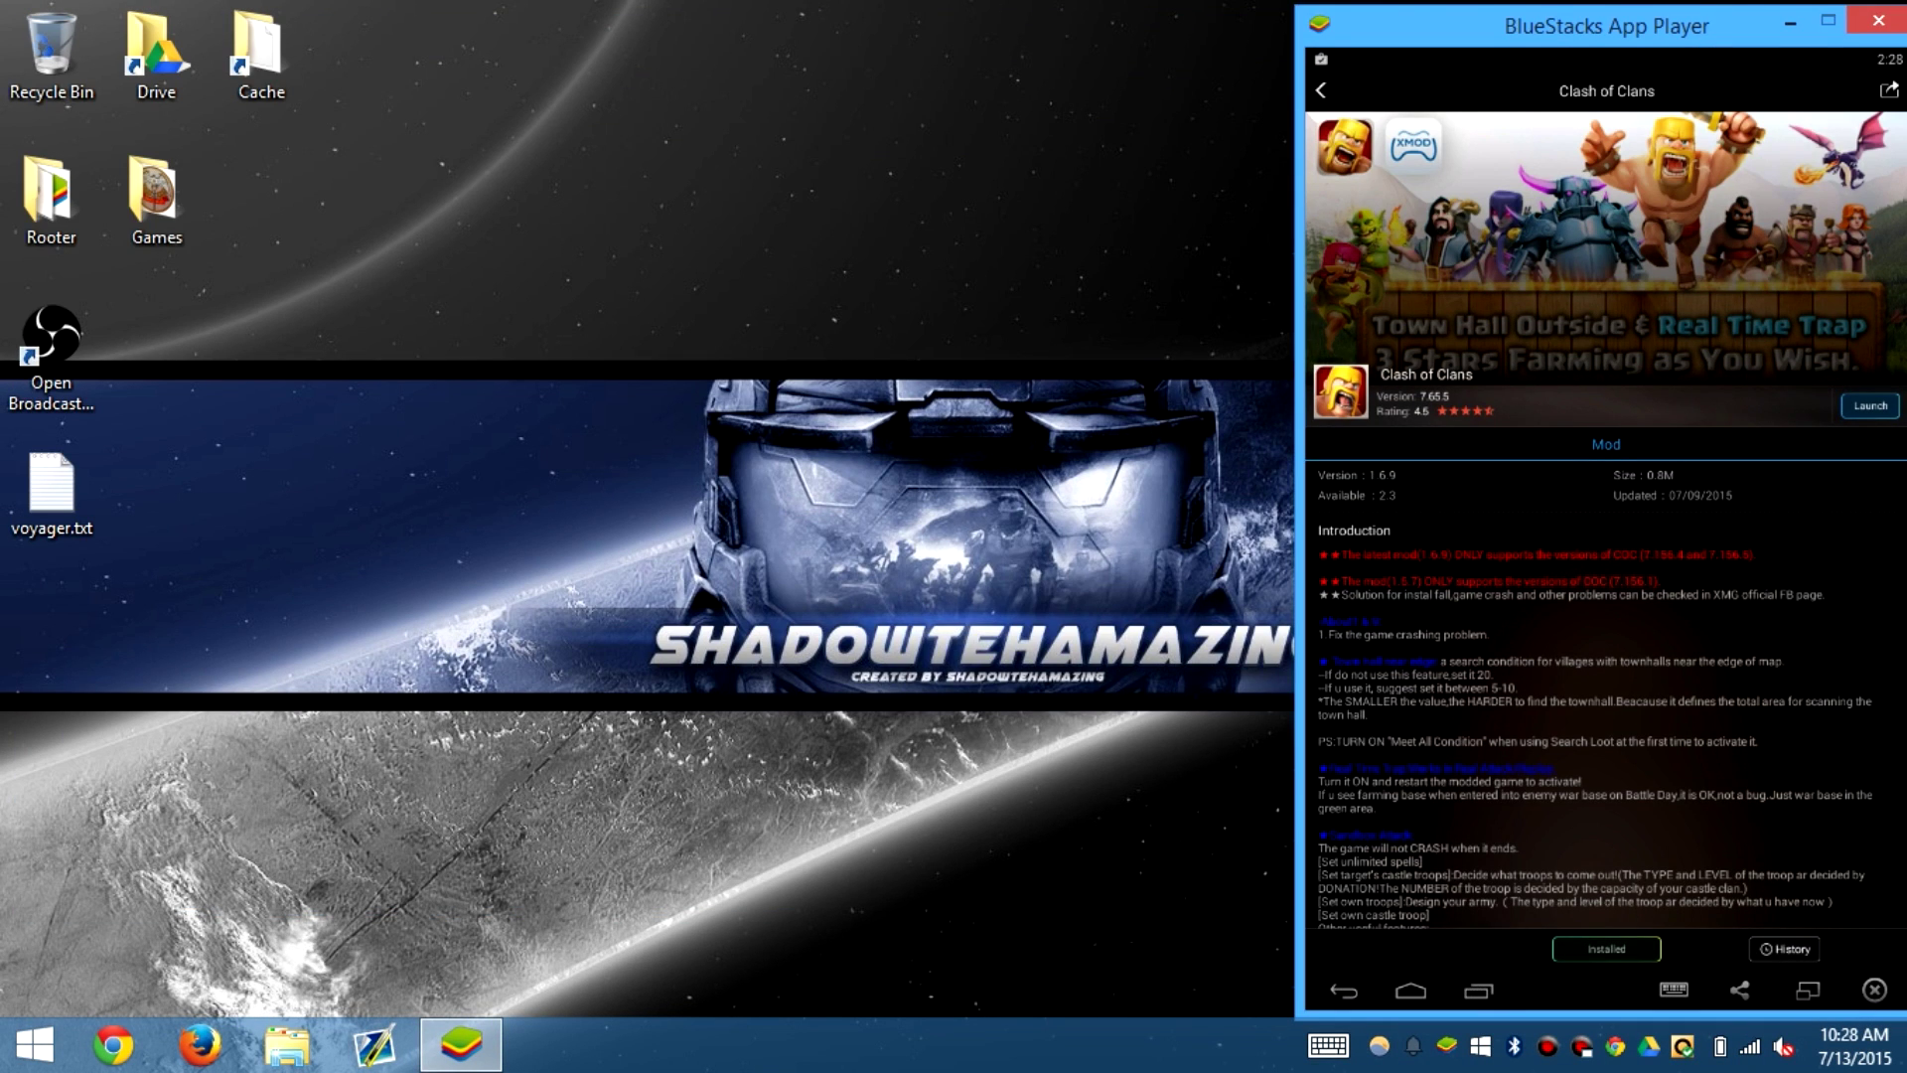
{"action": "left_click", "coordinate": [1479, 991]}
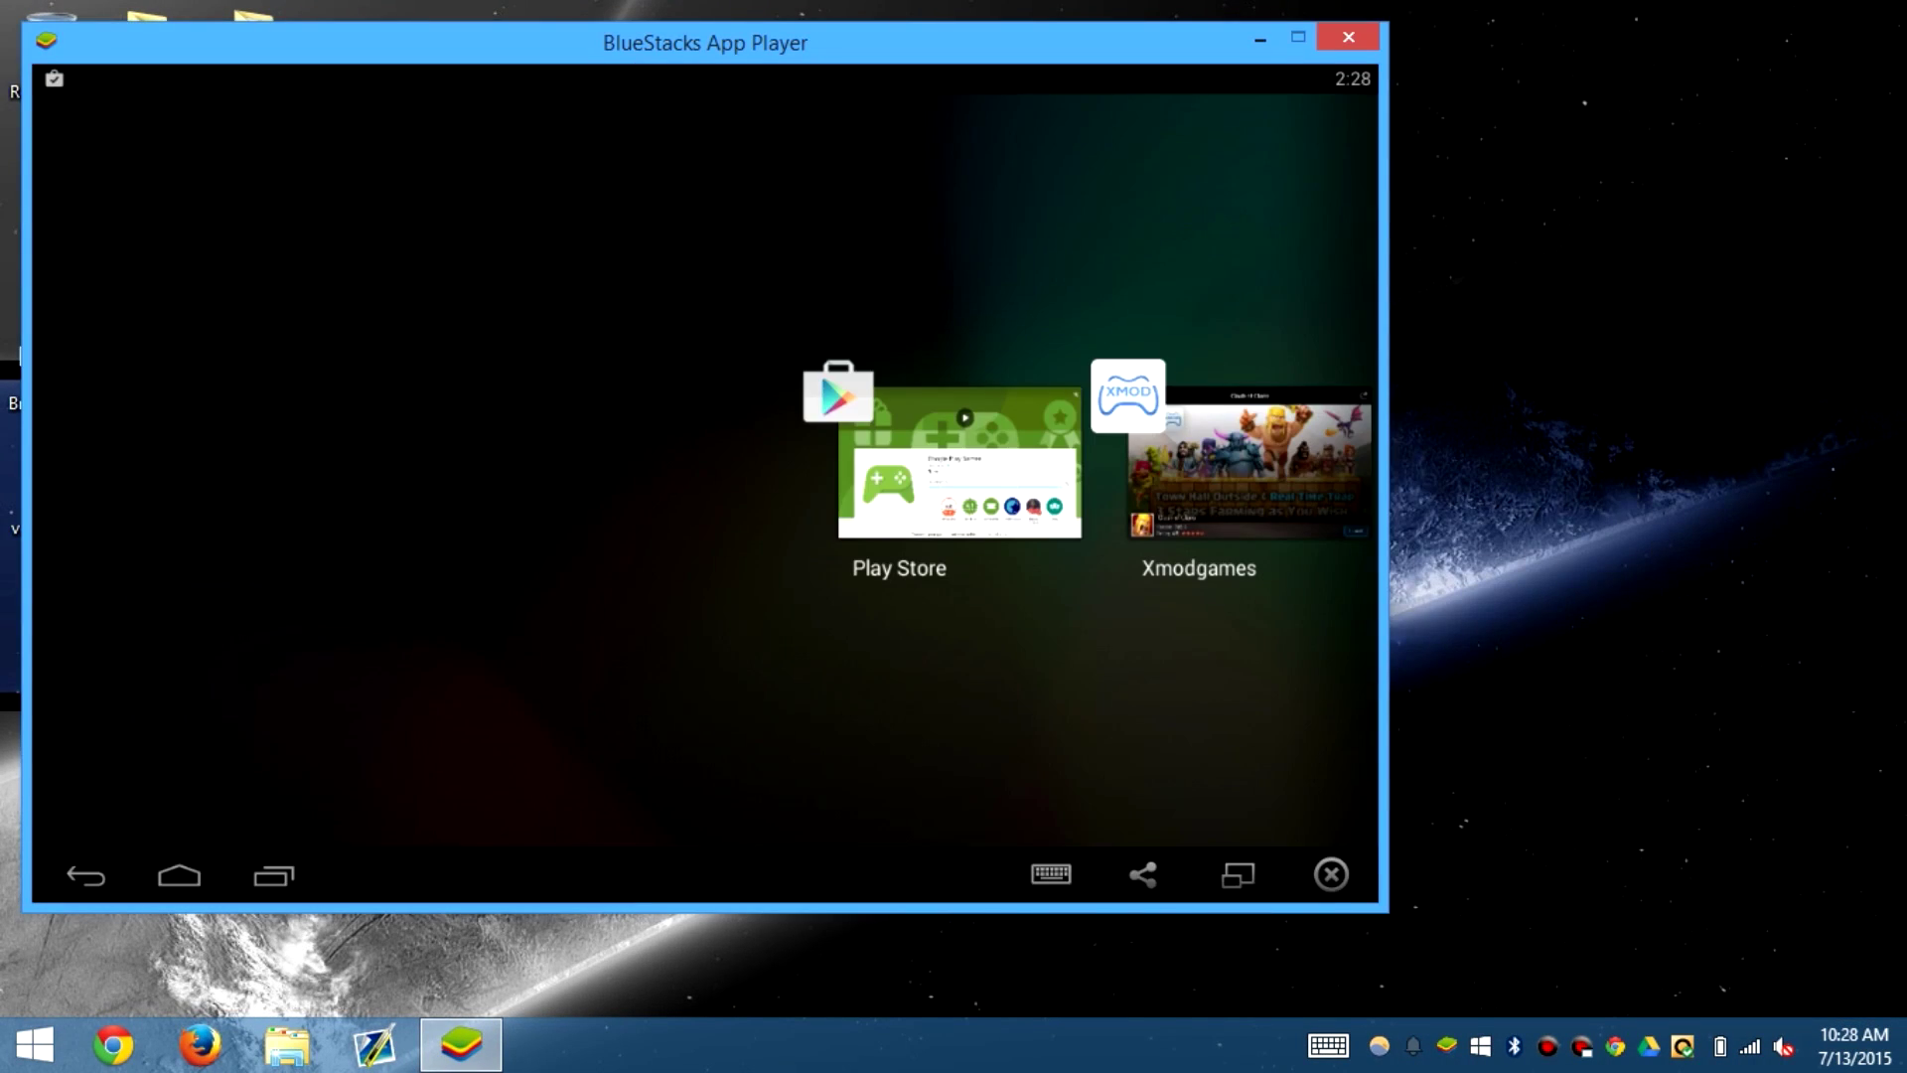
{"action": "left_click_drag", "start_coordinate": [1249, 463], "coordinate": [1249, 219]}
Step: Open Google Play Games from its Play Store page, and go back to the Android home screen
{"action": "left_click", "coordinate": [1248, 463]}
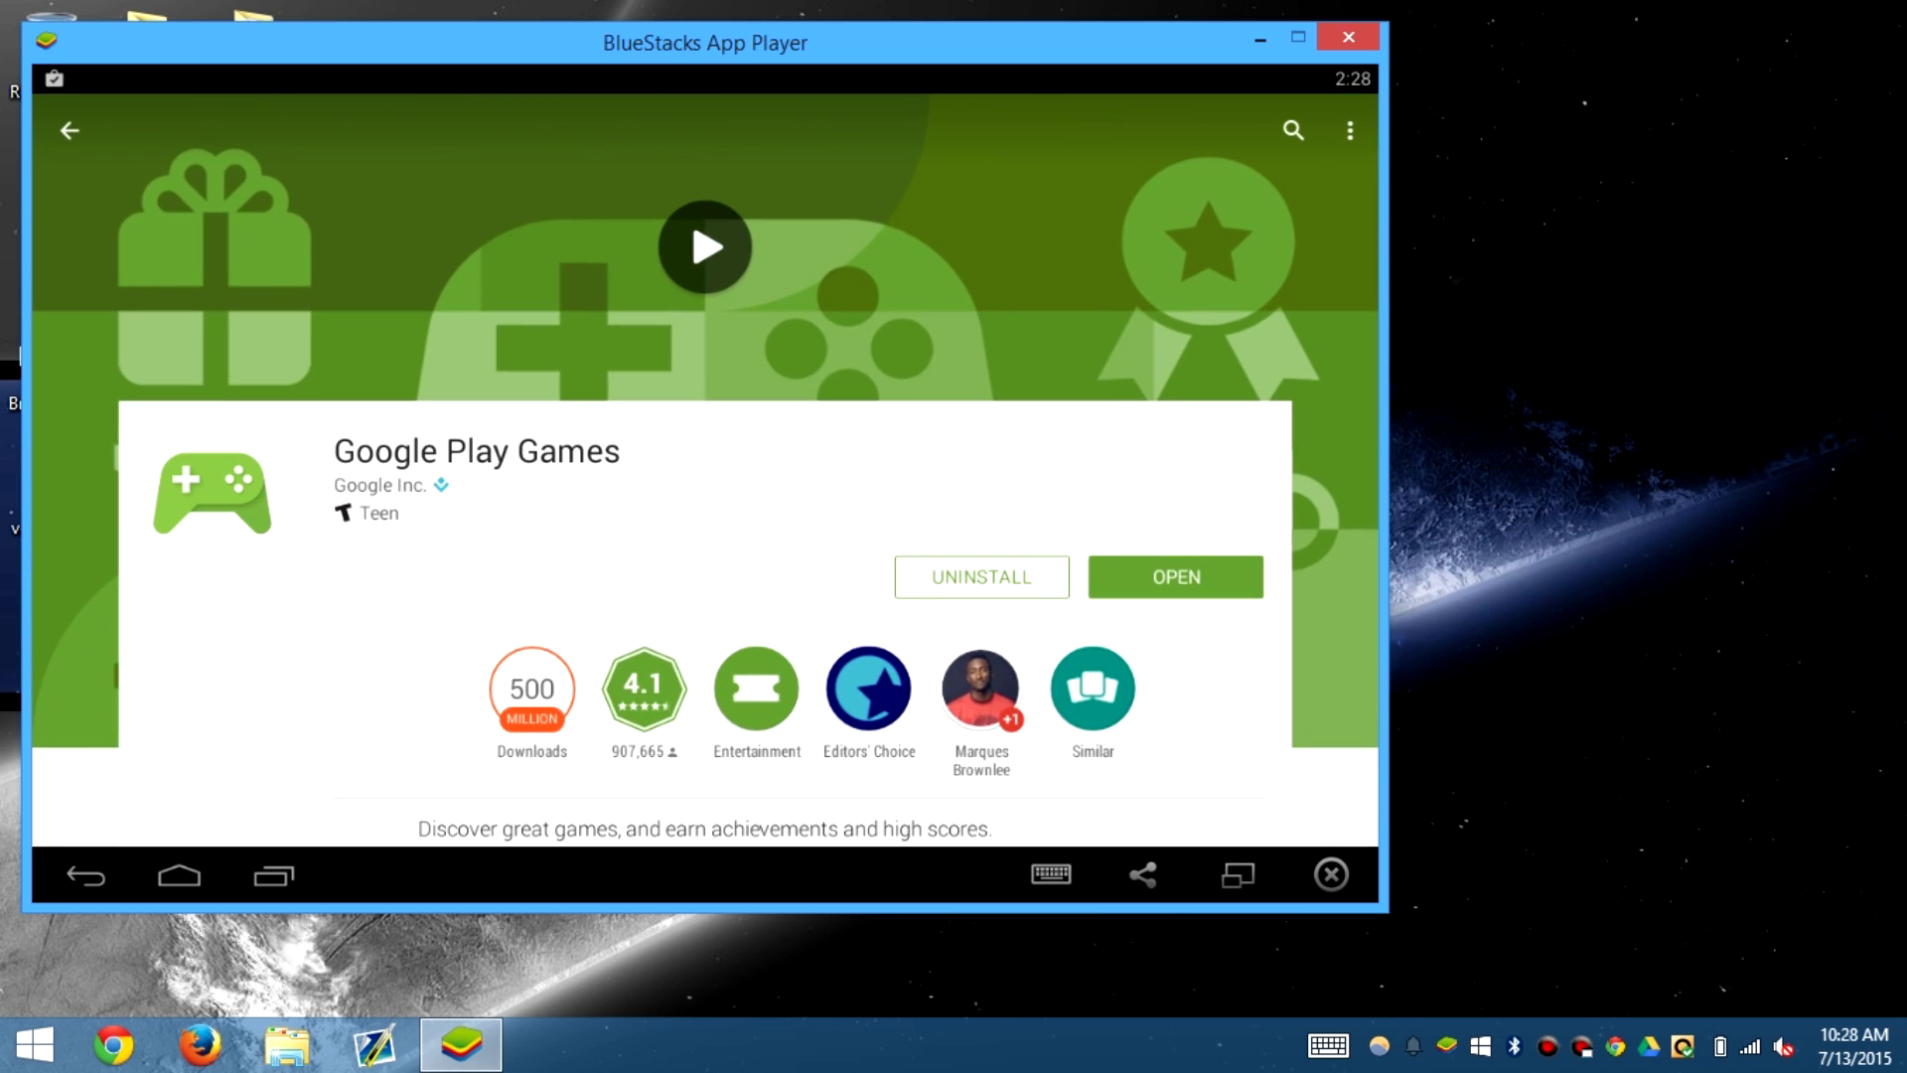
{"action": "left_click", "coordinate": [1177, 577]}
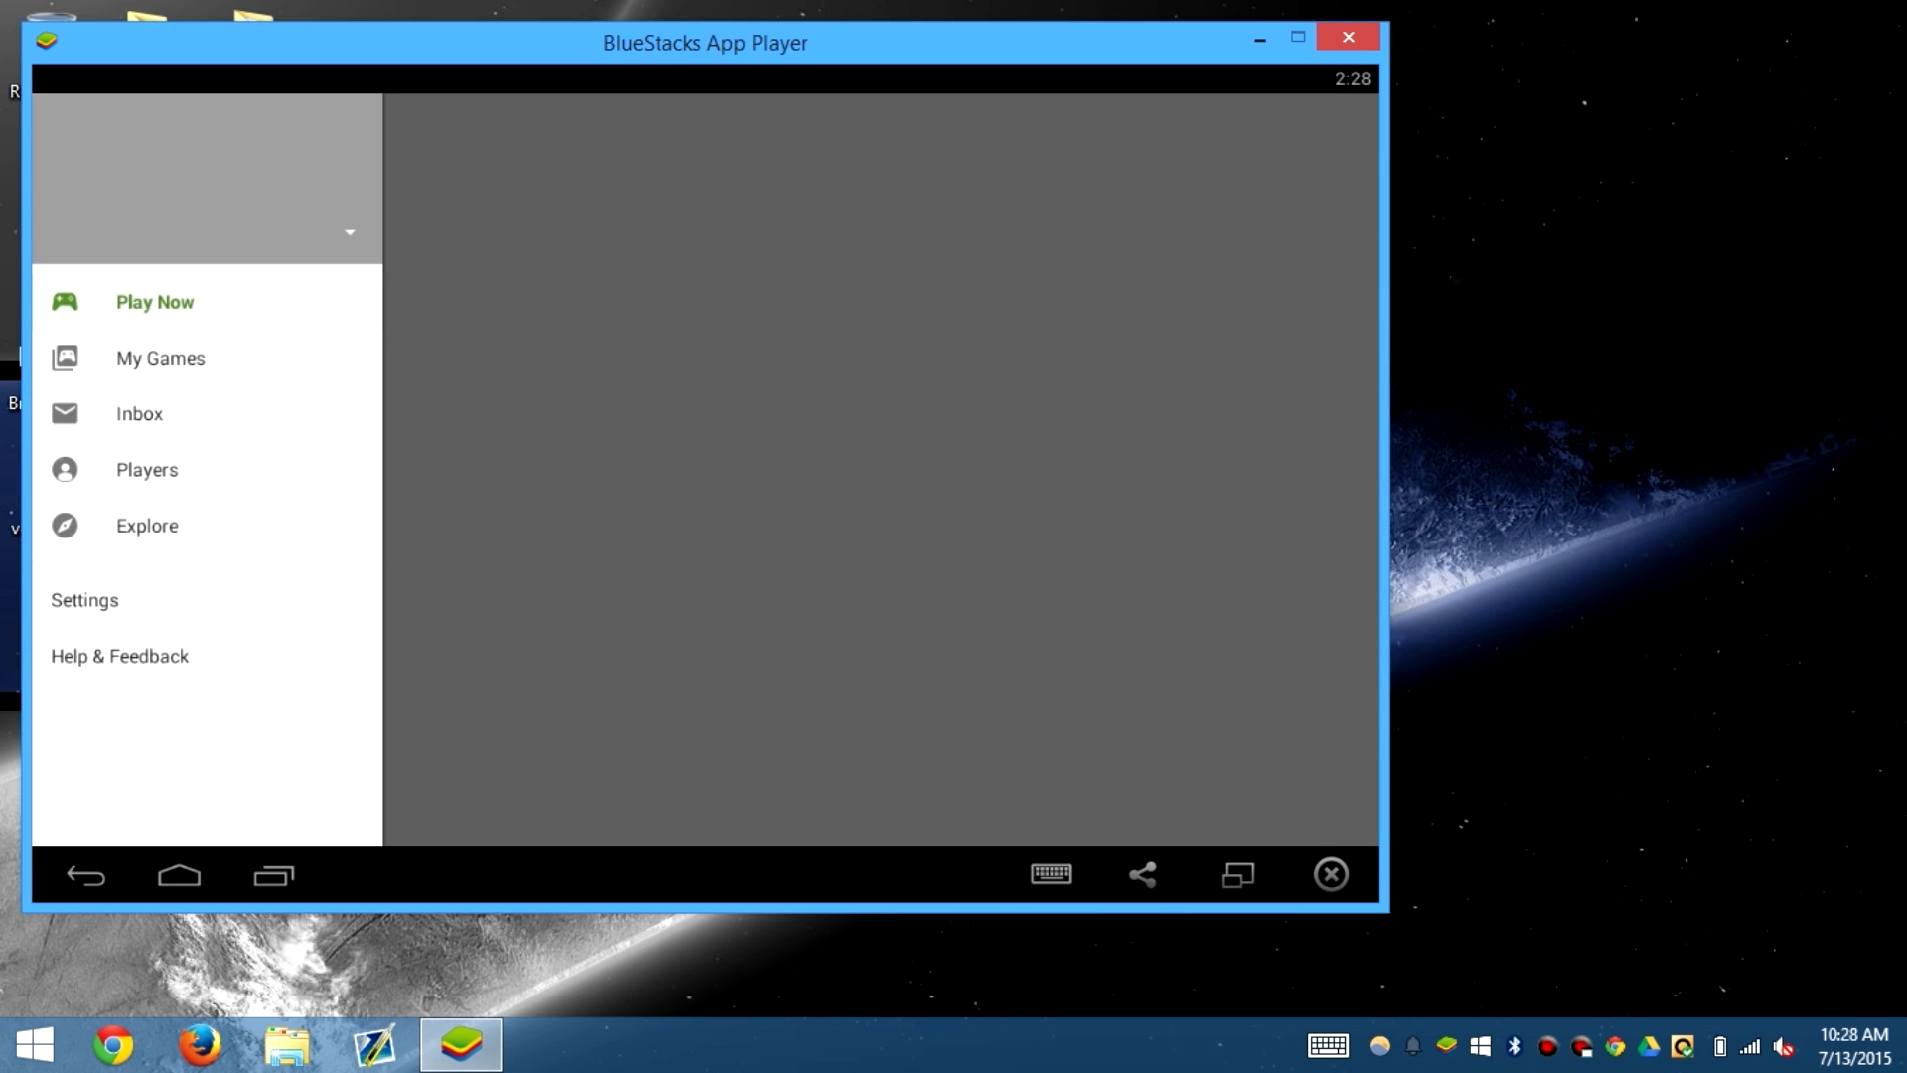
{"action": "left_click", "coordinate": [178, 875]}
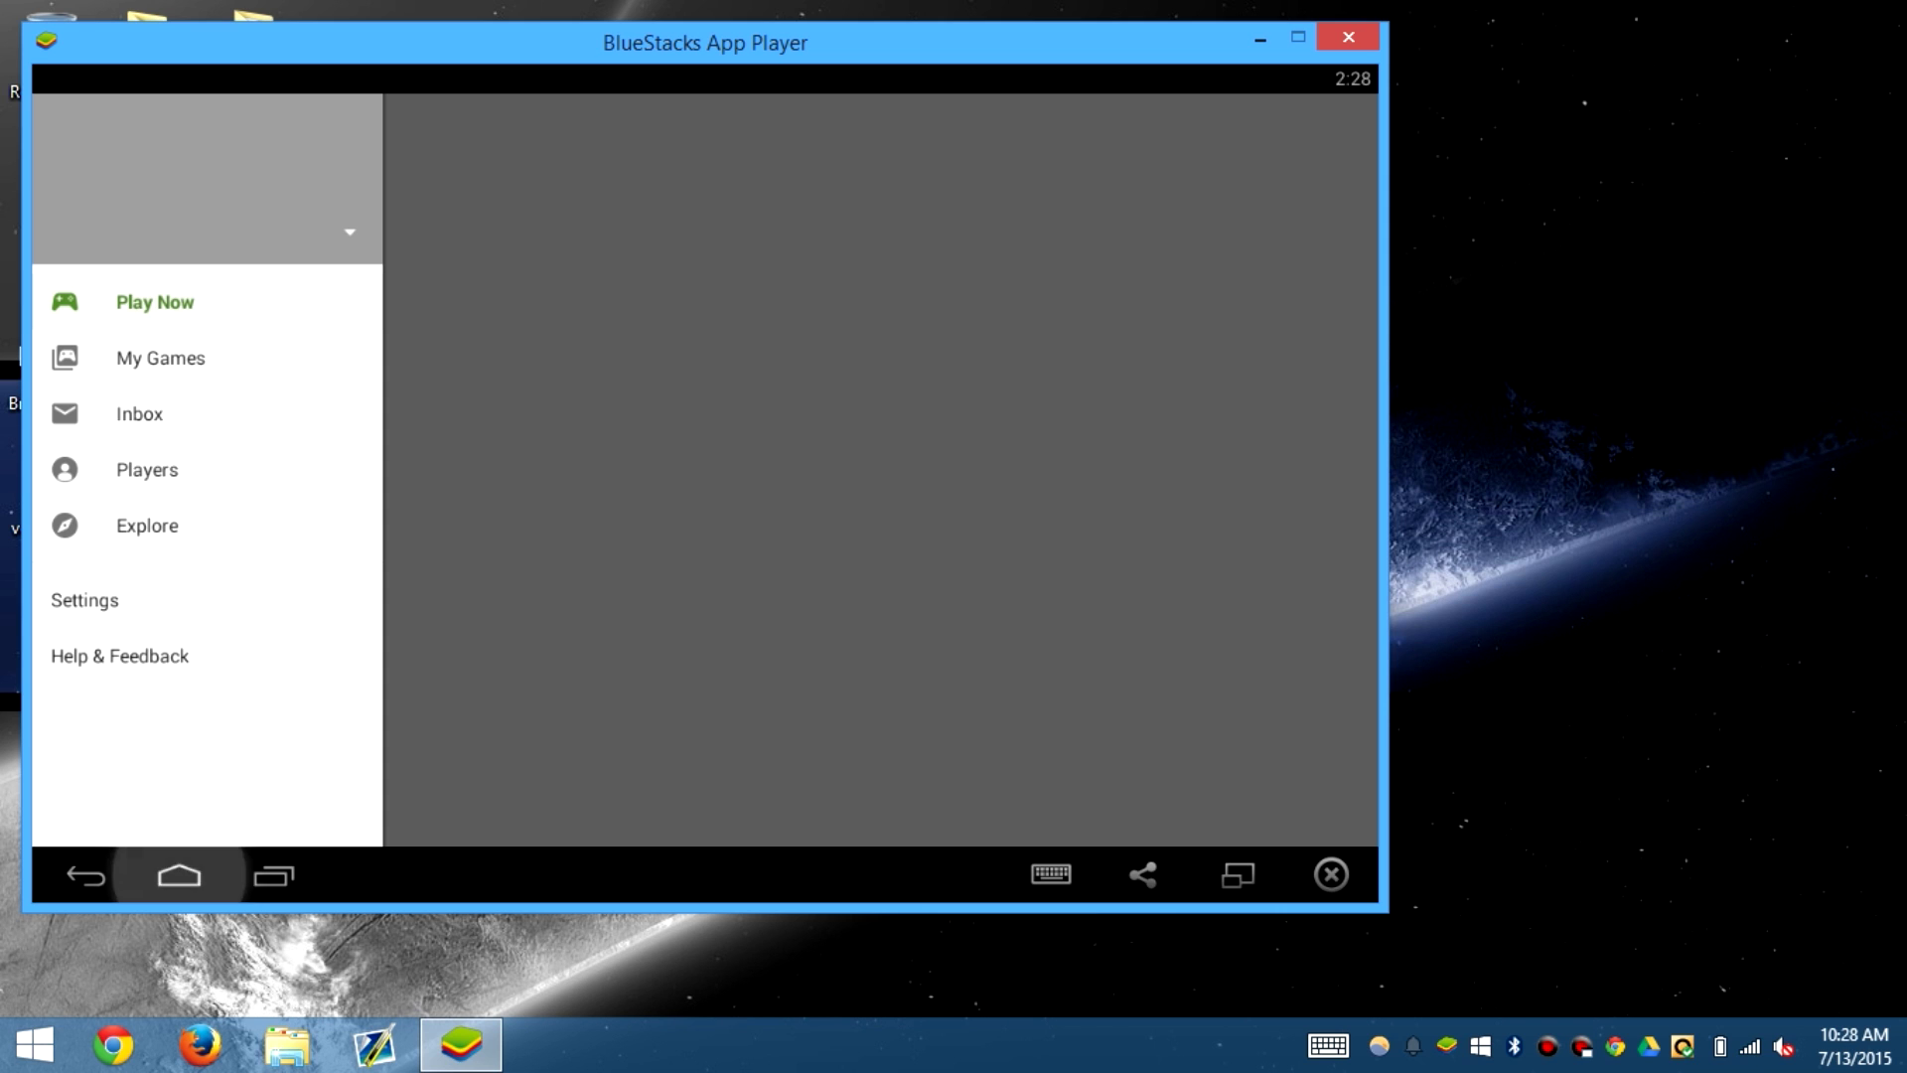
Step: Close Play Games and the Play Store from the recent apps
{"action": "left_click", "coordinate": [273, 875]}
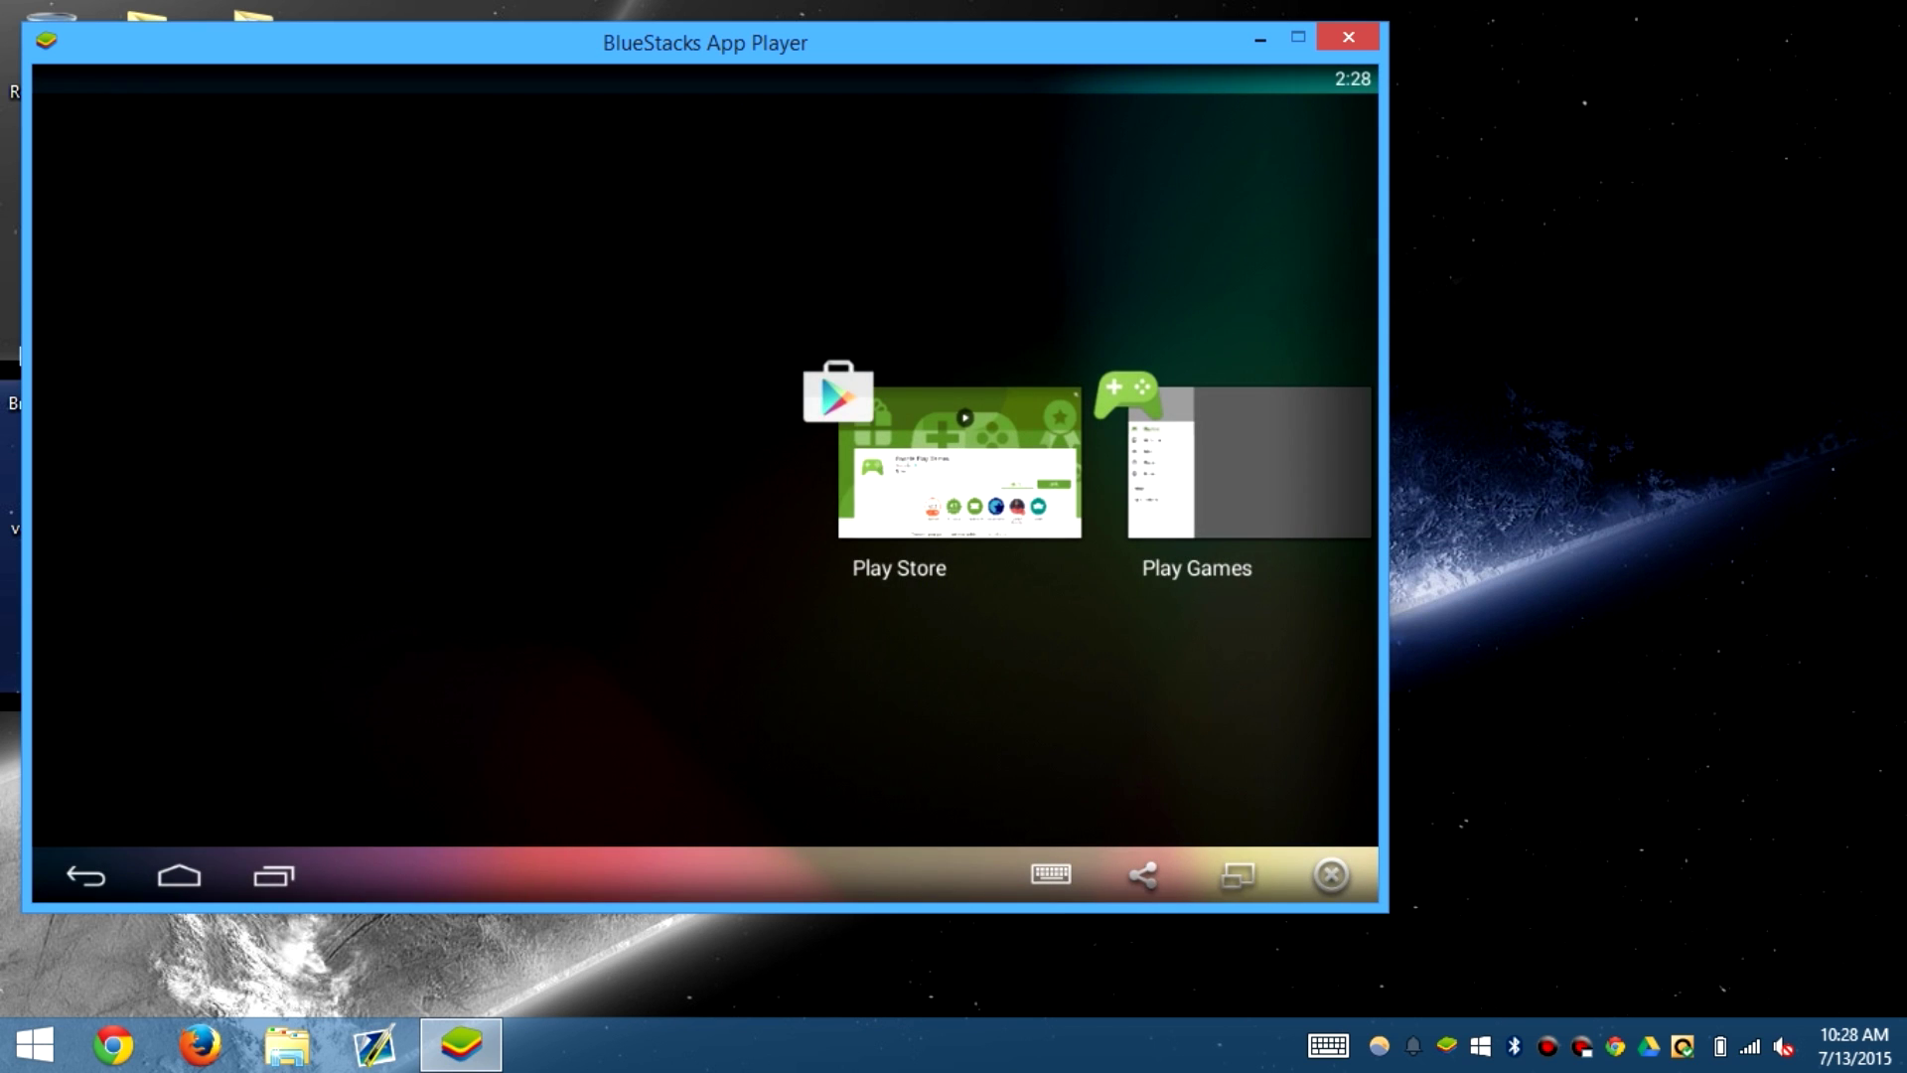
{"action": "left_click_drag", "start_coordinate": [1249, 463], "coordinate": [1248, 219]}
{"action": "left_click_drag", "start_coordinate": [1249, 463], "coordinate": [1248, 219]}
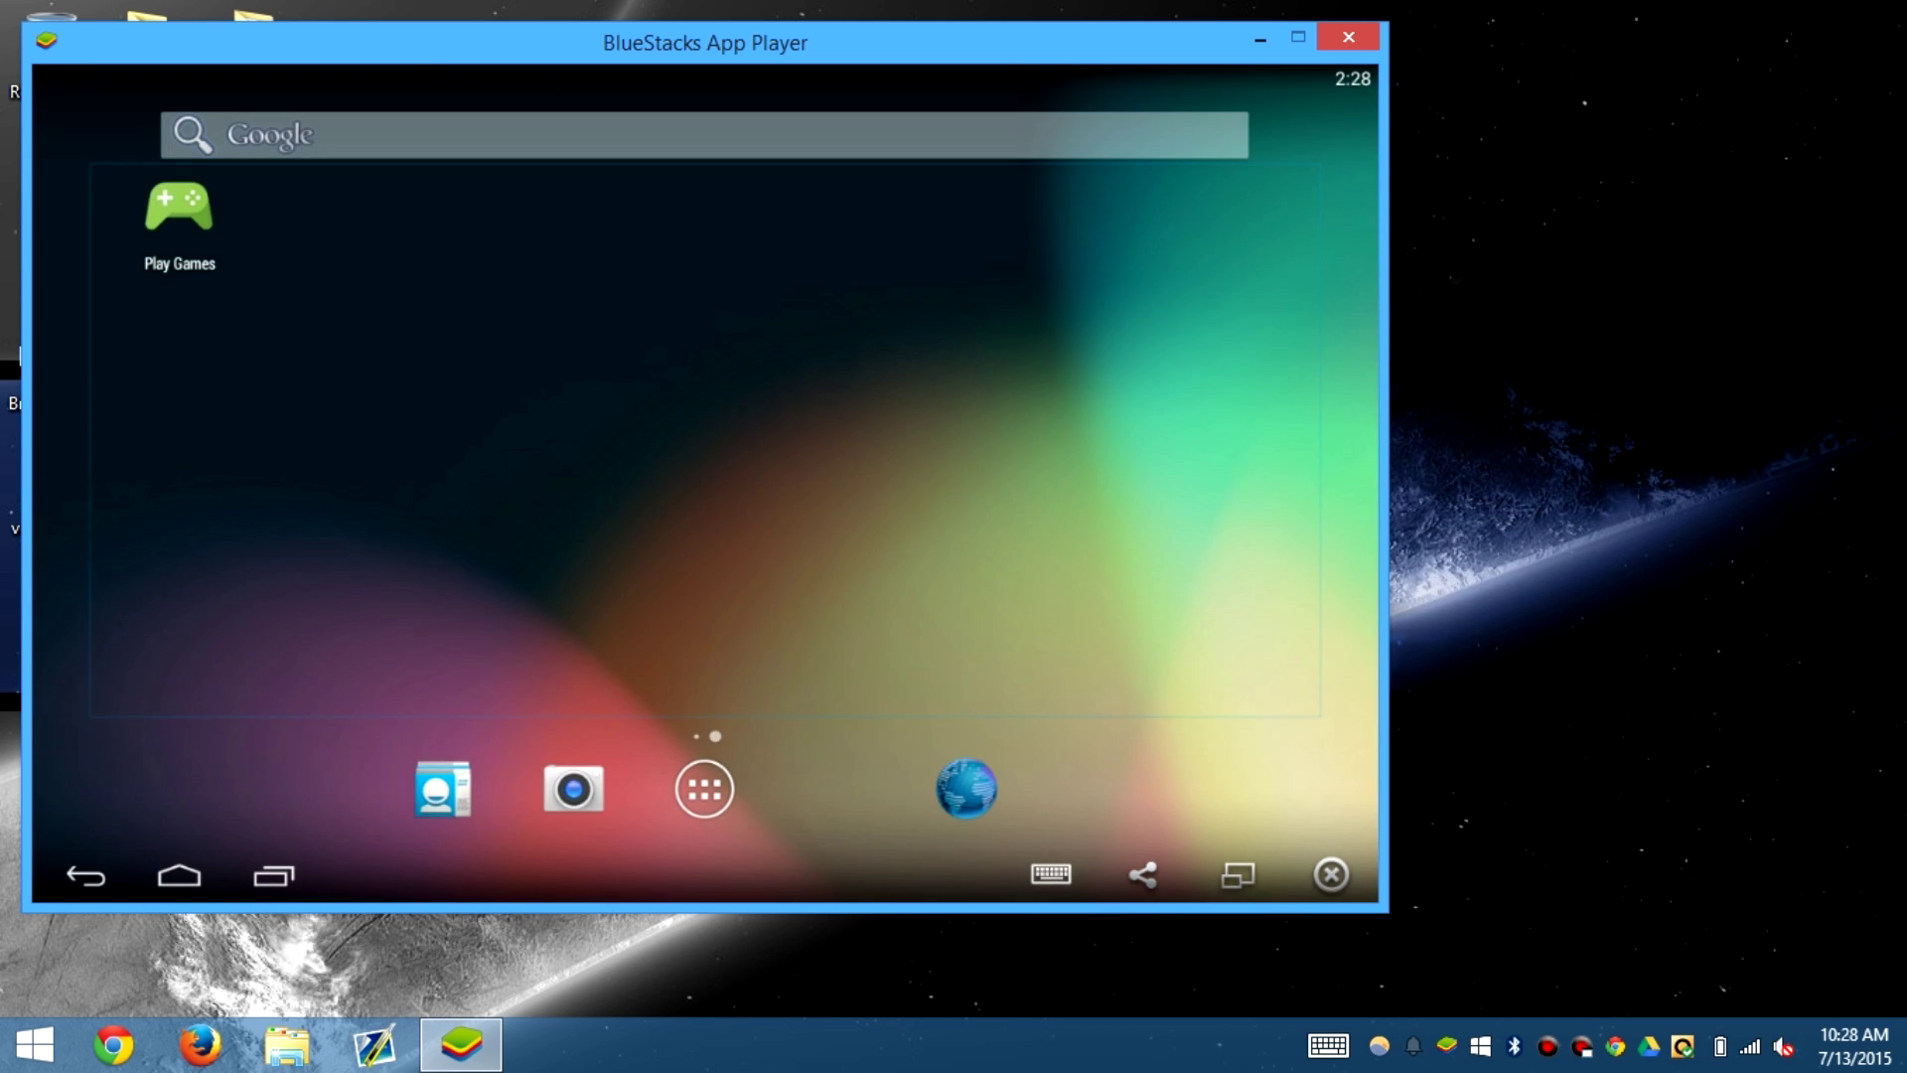
Step: Start Xmodgames again from the list of all installed apps
{"action": "left_click_drag", "start_coordinate": [447, 467], "coordinate": [994, 467]}
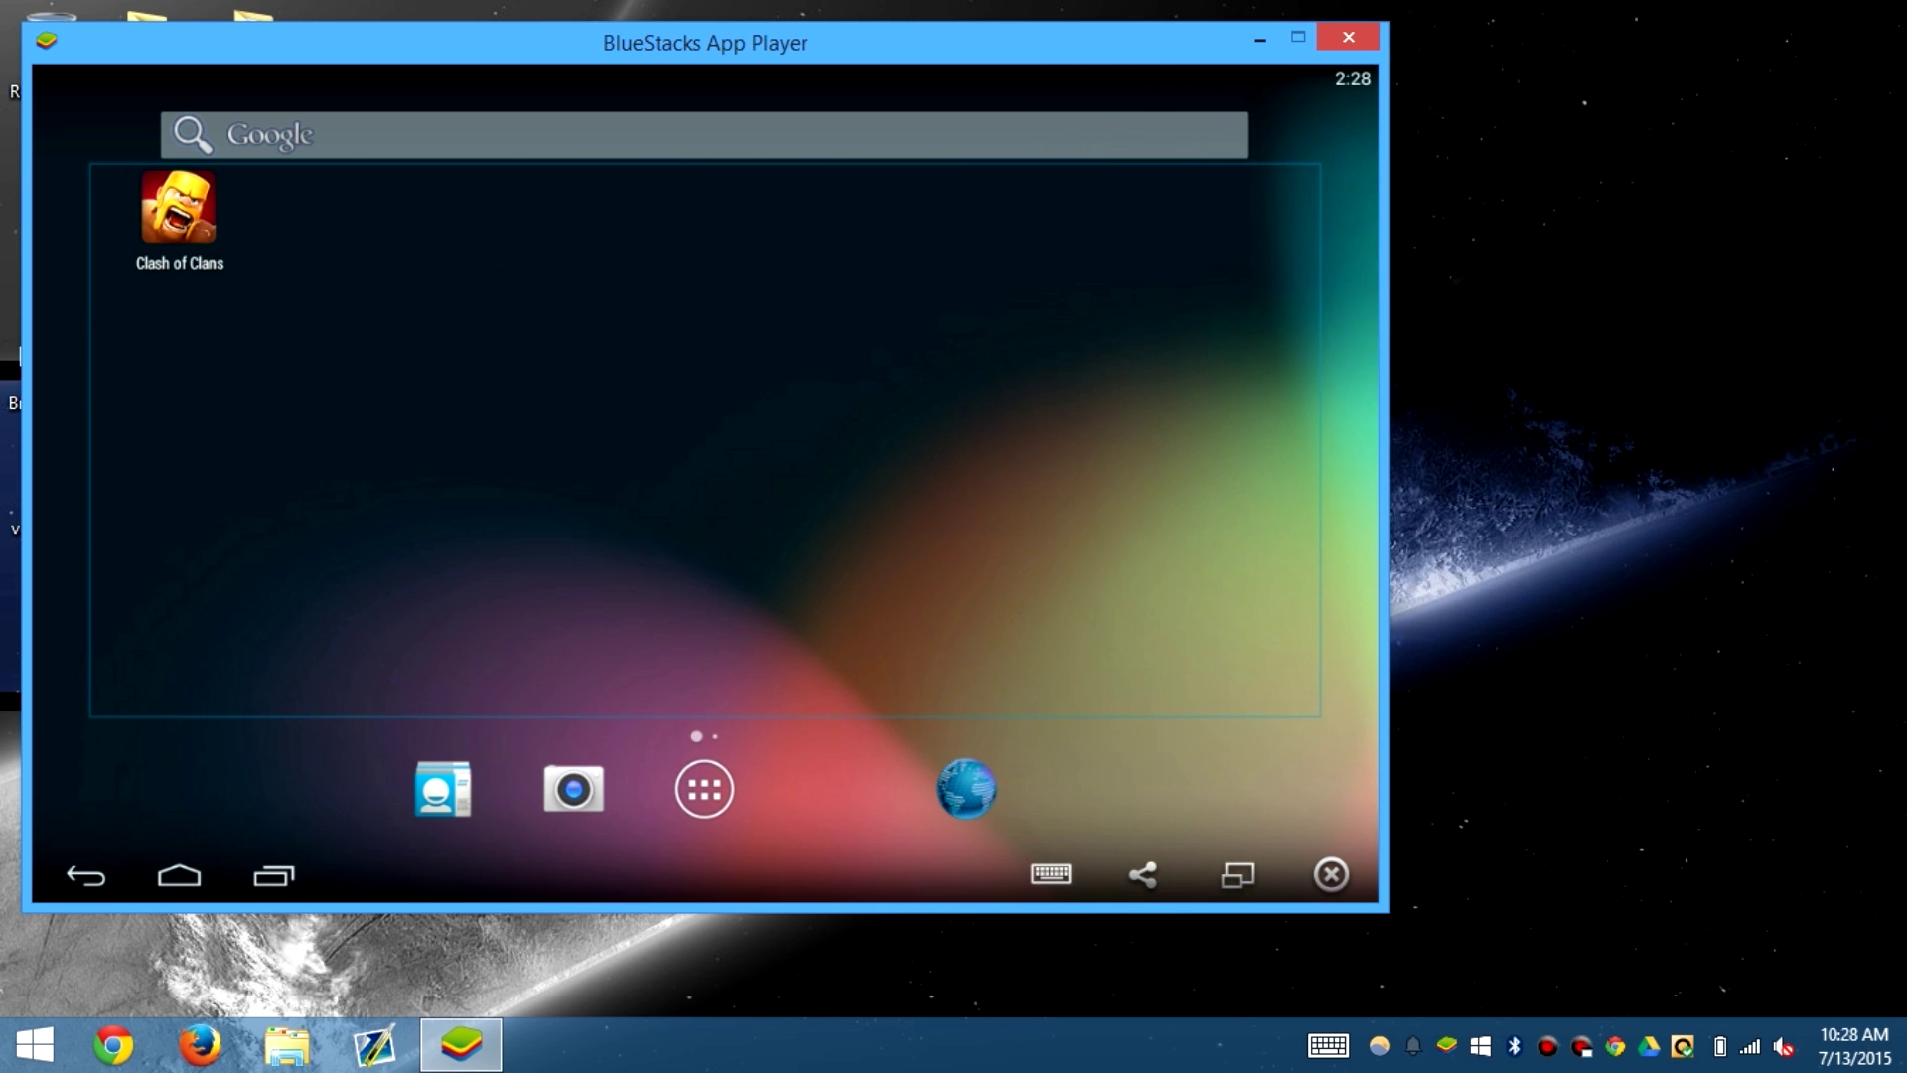
{"action": "left_click", "coordinate": [683, 792]}
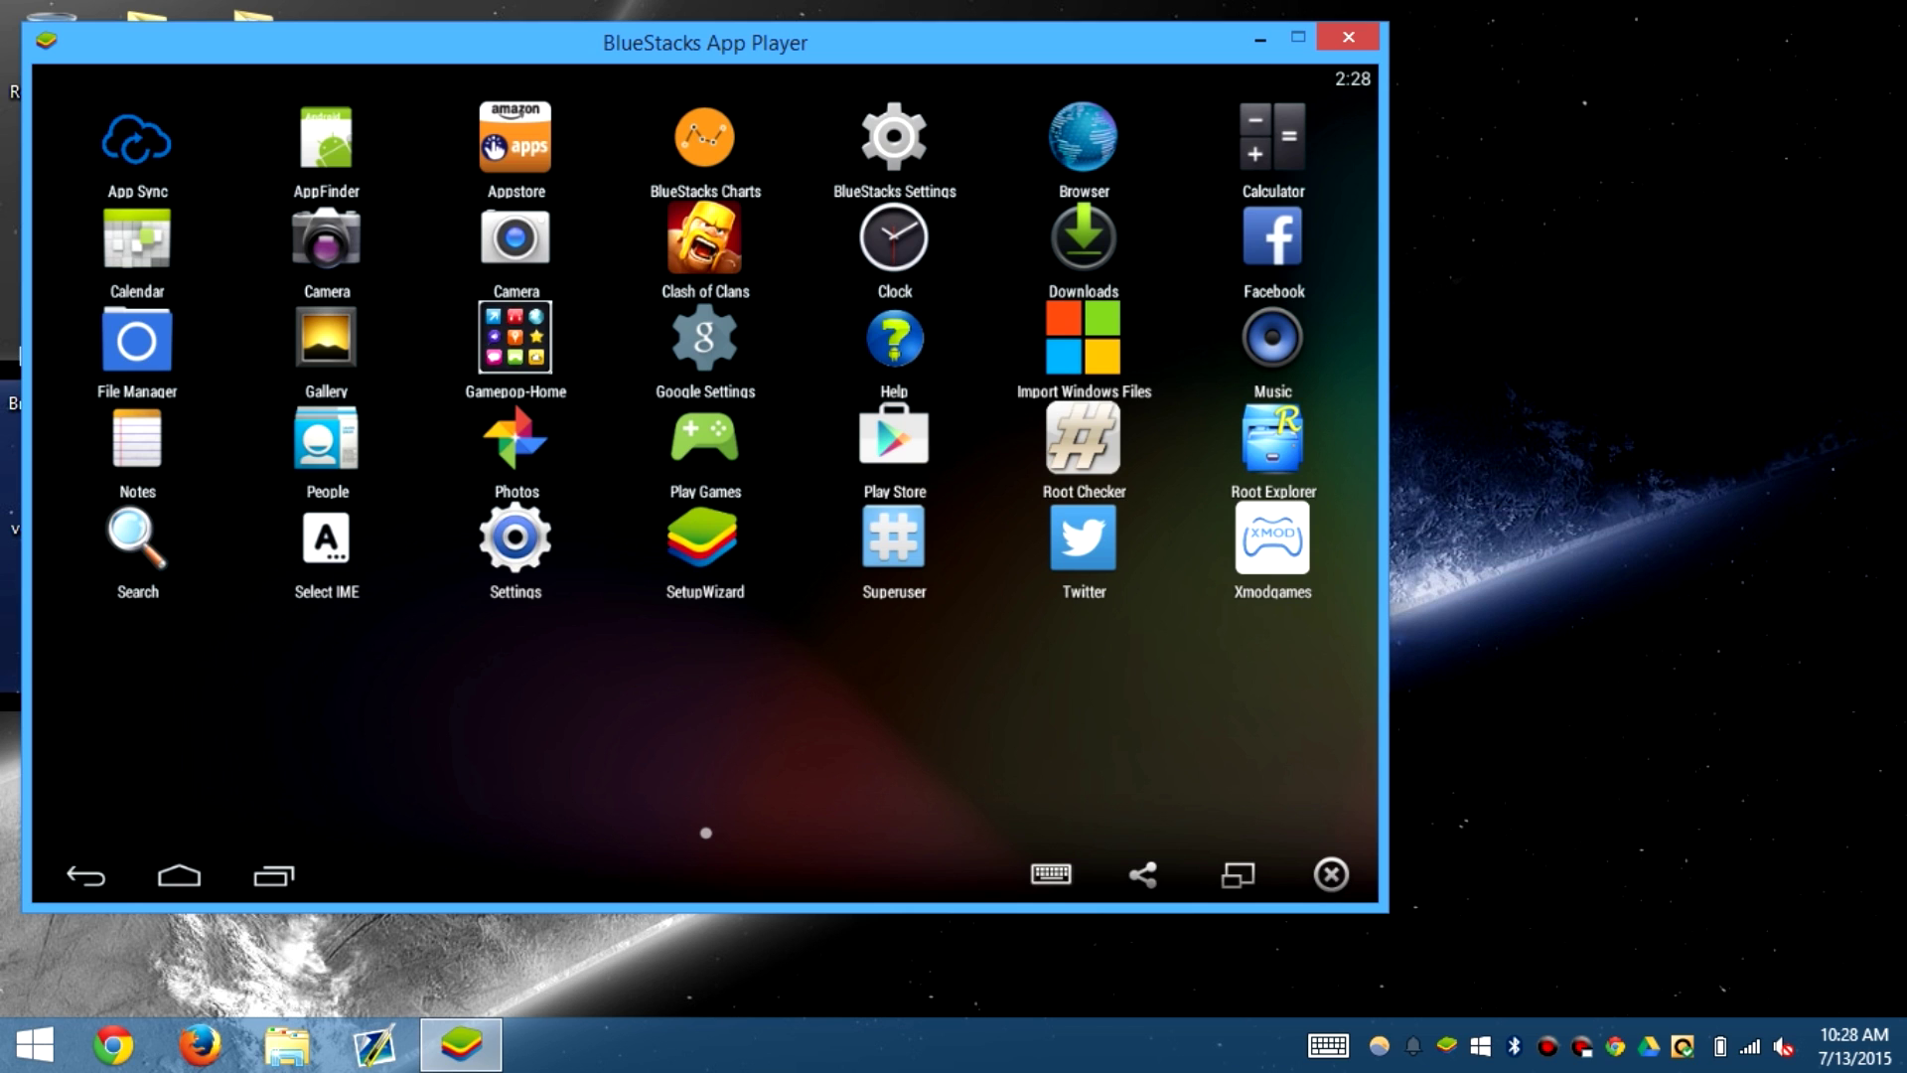
{"action": "left_click", "coordinate": [1273, 537]}
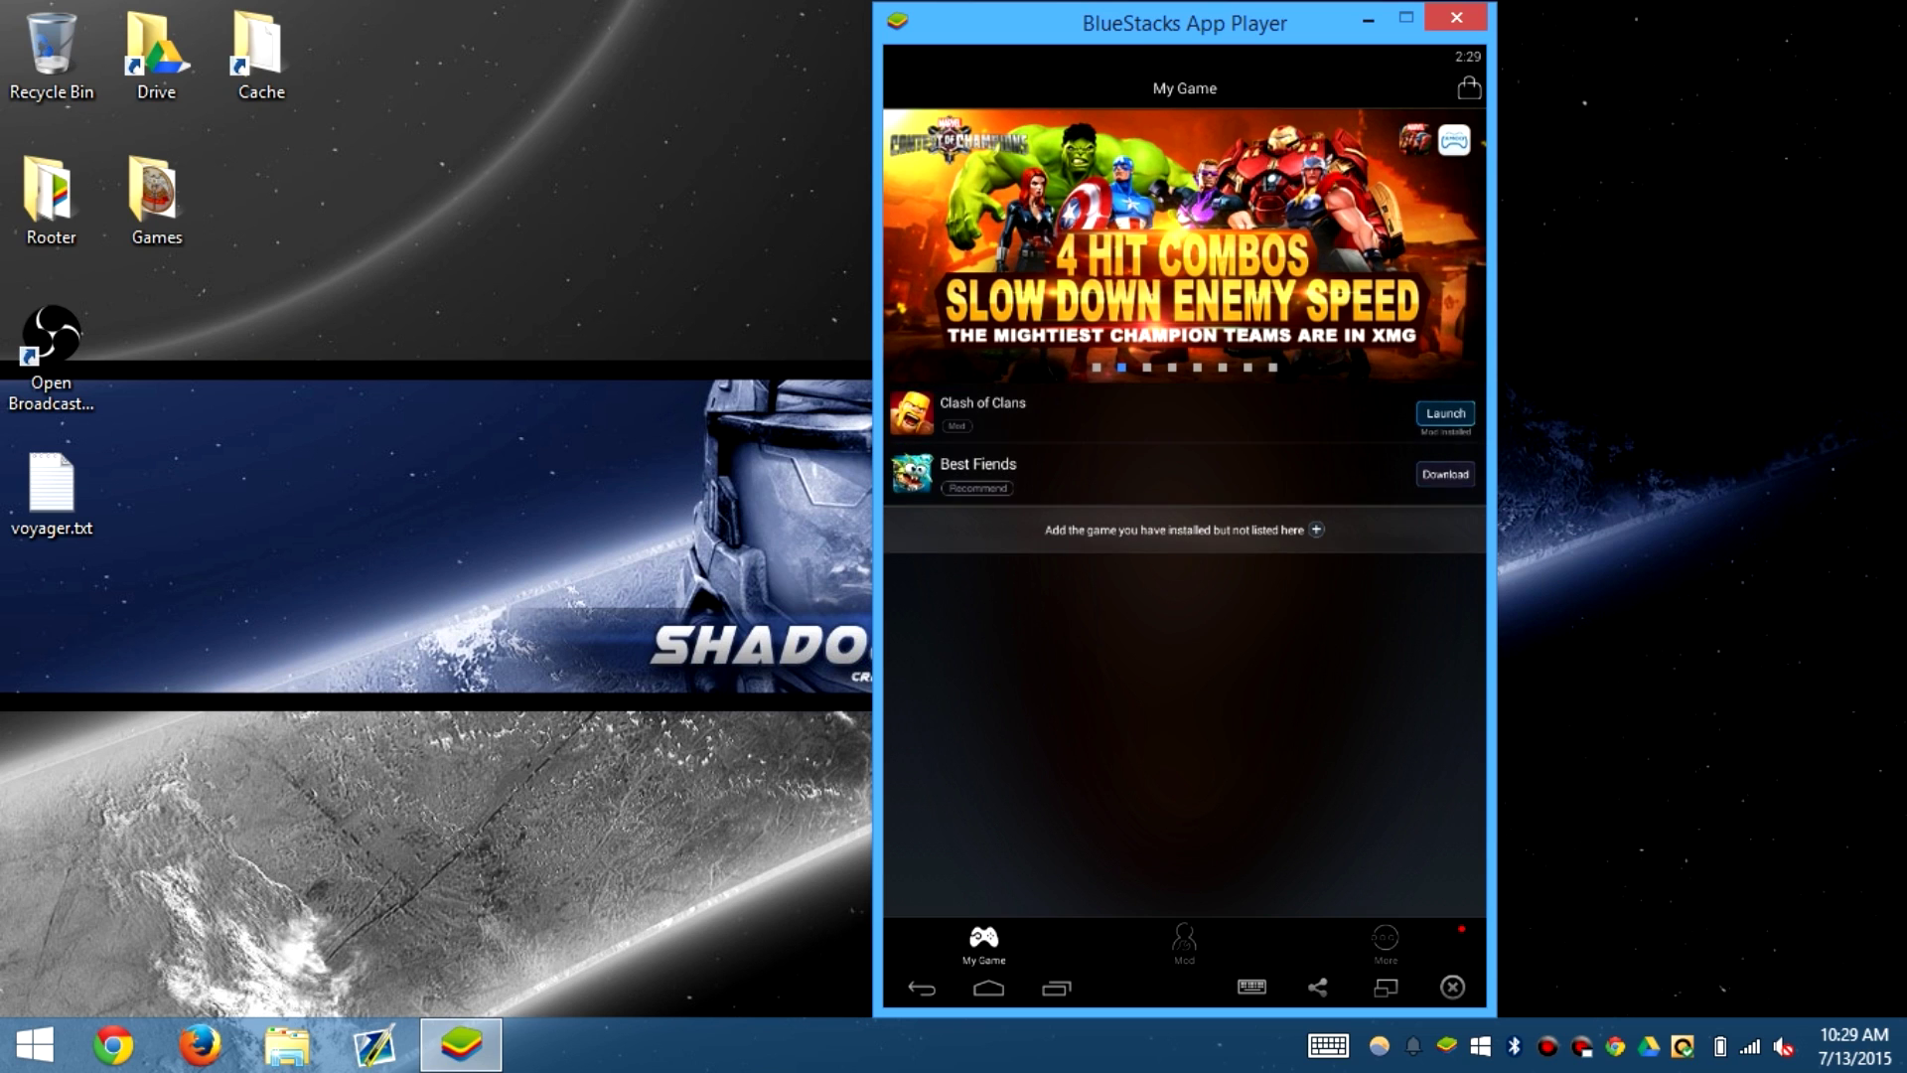
Step: Launch Clash of Clans from Xmodgames and load the existing Town Hall level 8 village
{"action": "left_click", "coordinate": [1142, 412]}
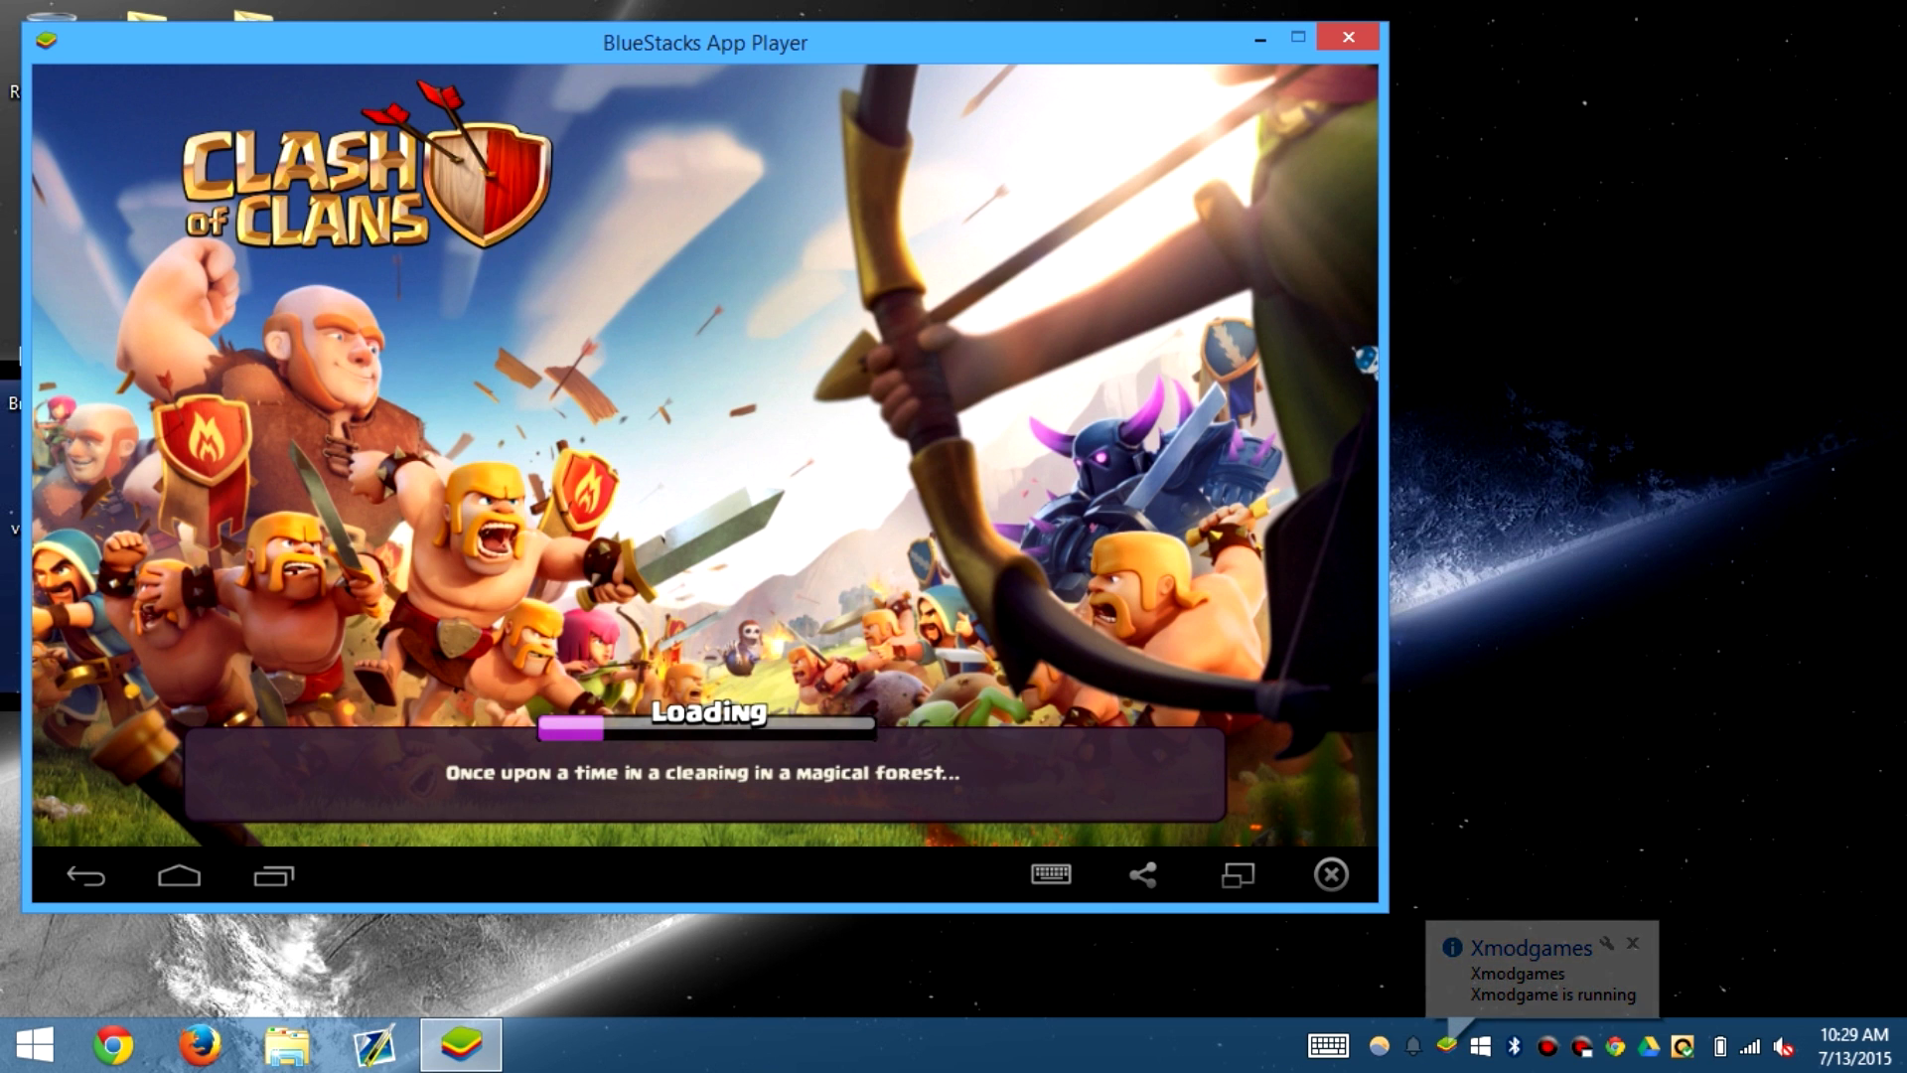
{"action": "left_click", "coordinate": [1367, 361]}
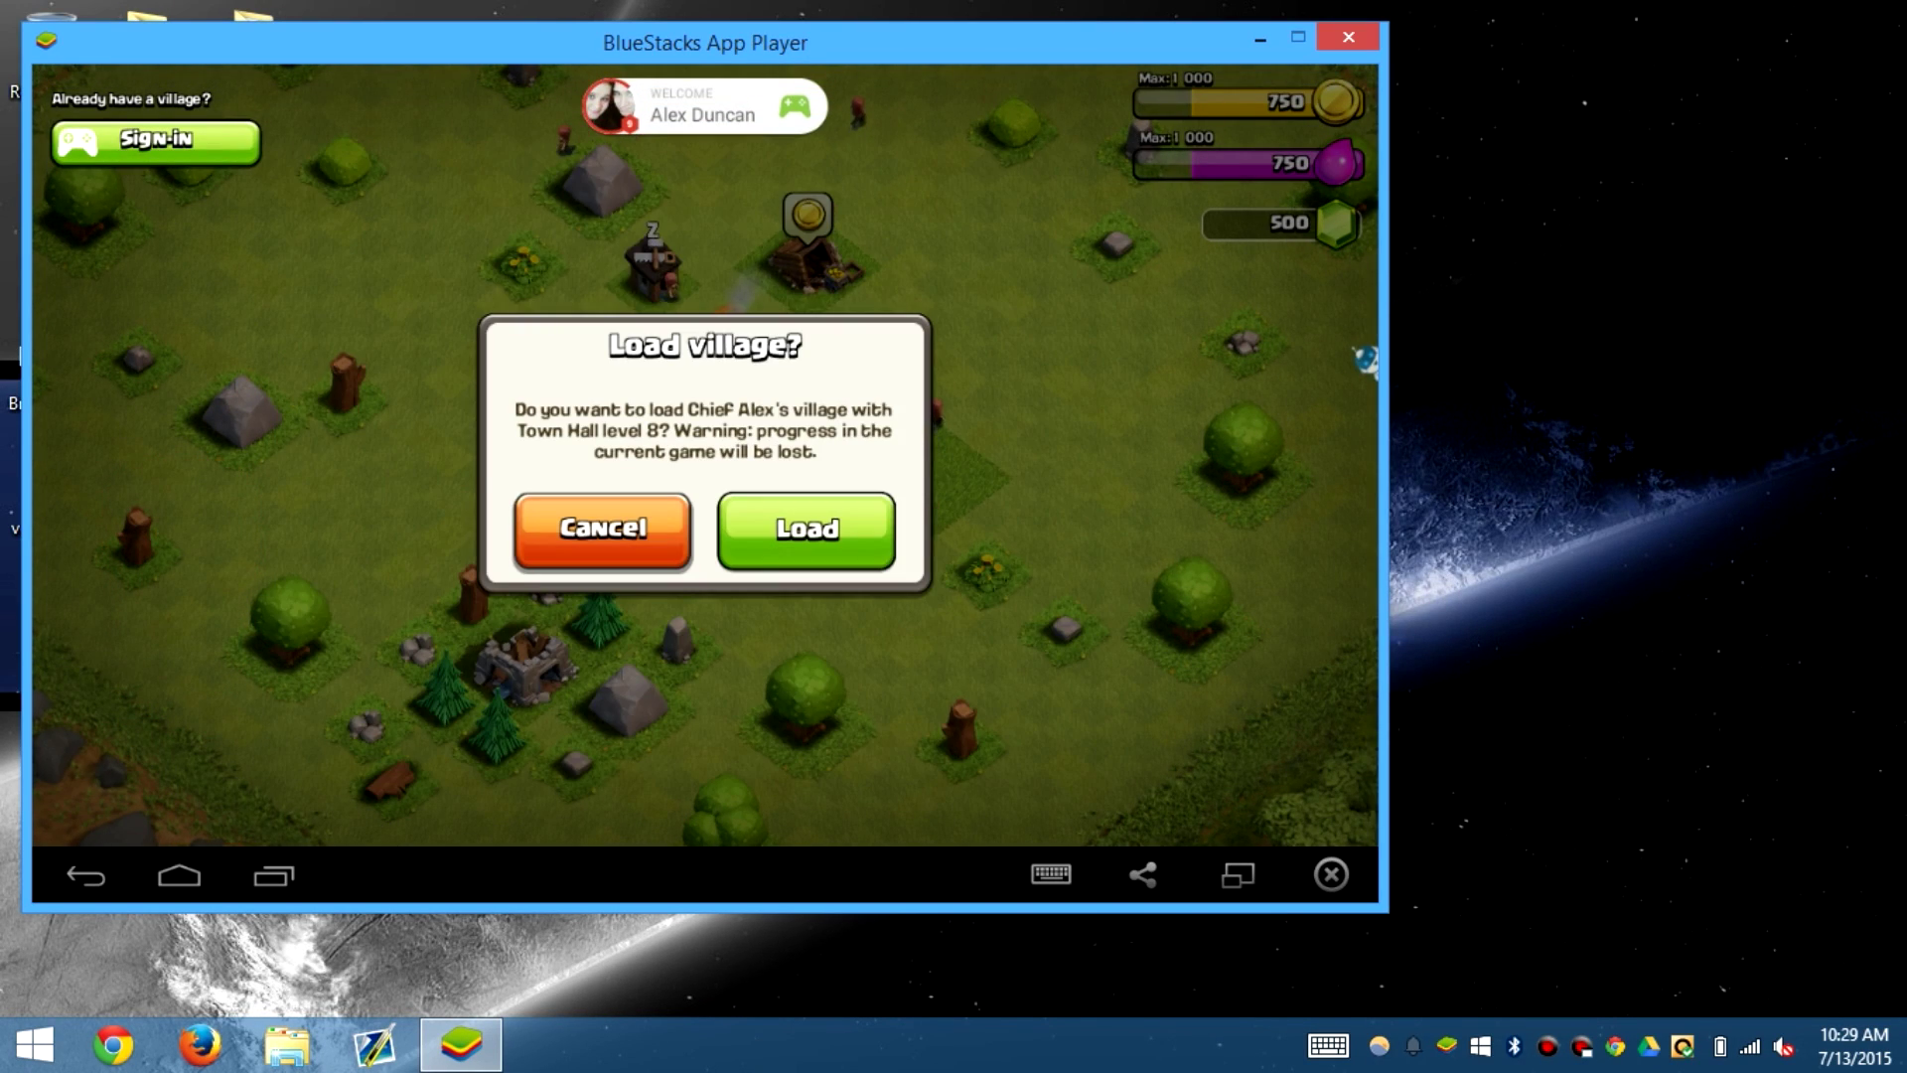
{"action": "left_click", "coordinate": [807, 531]}
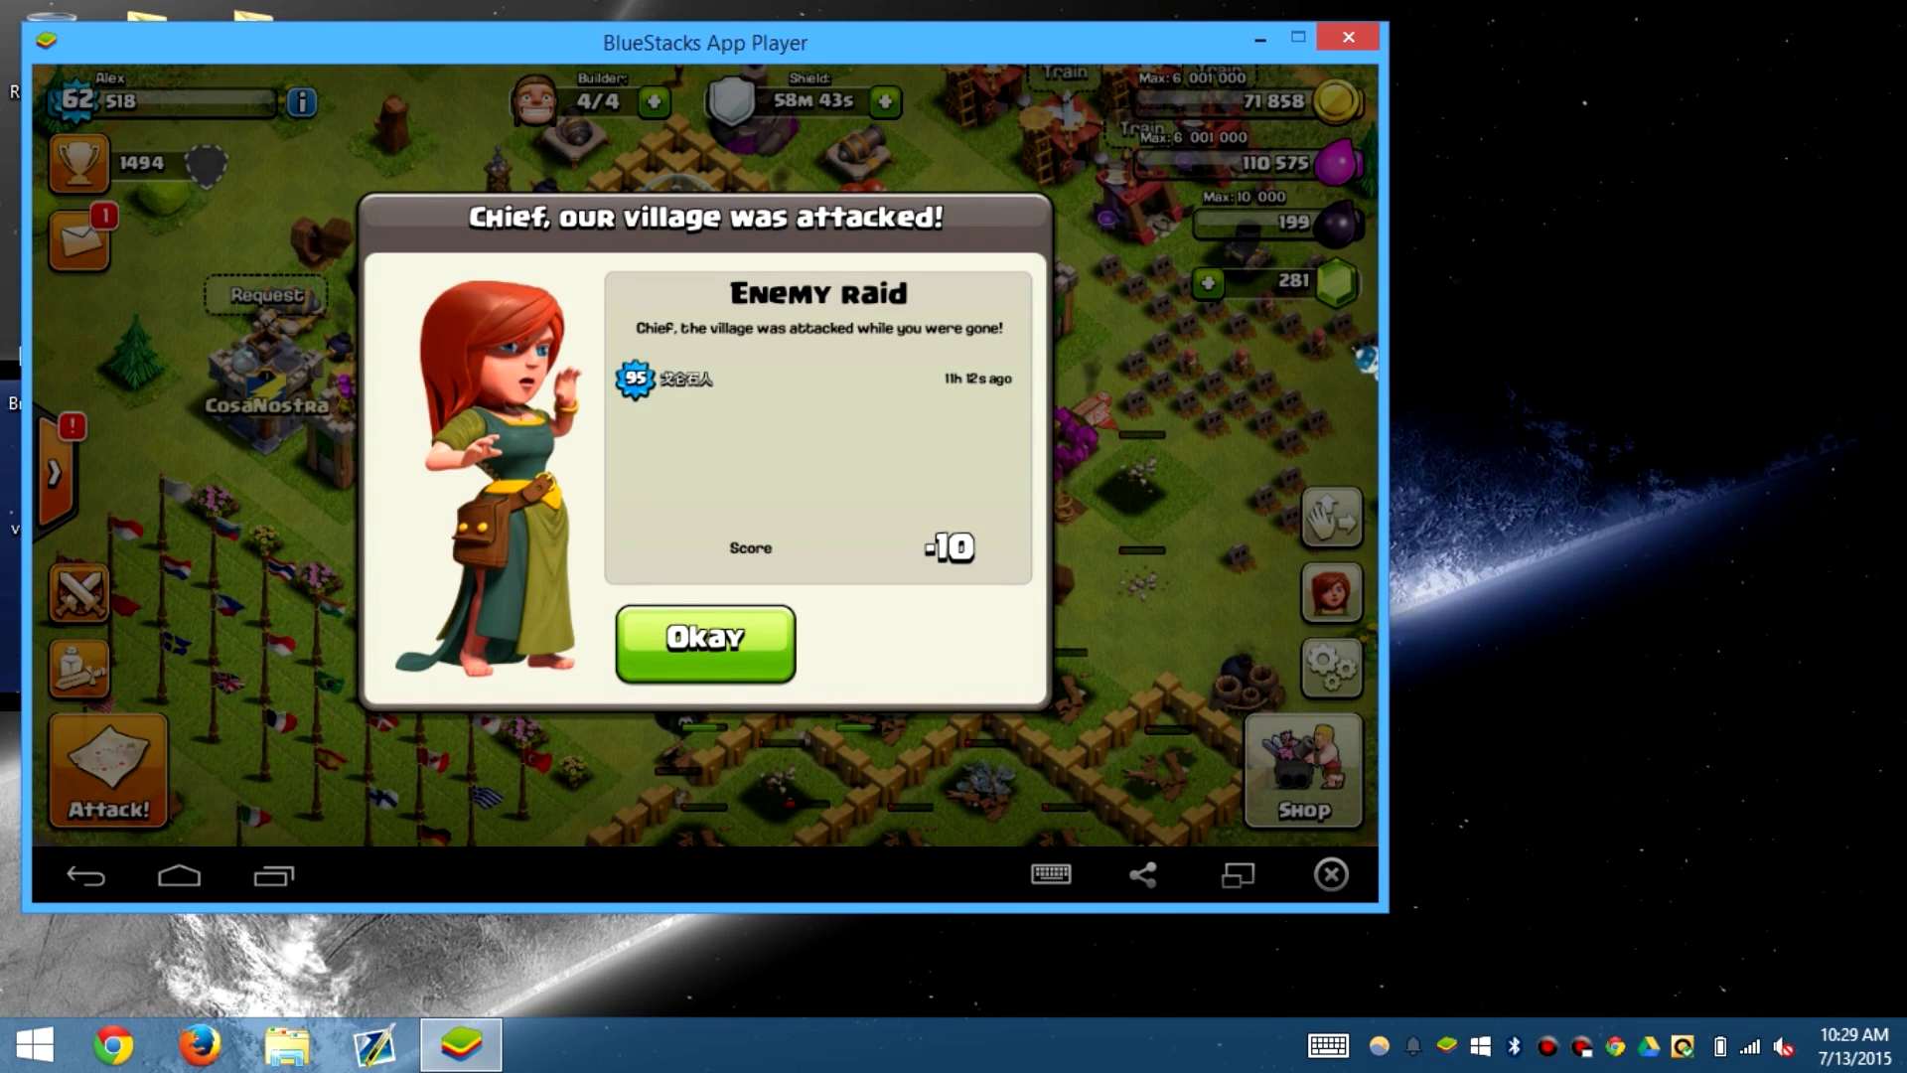
{"action": "left_click", "coordinate": [705, 644]}
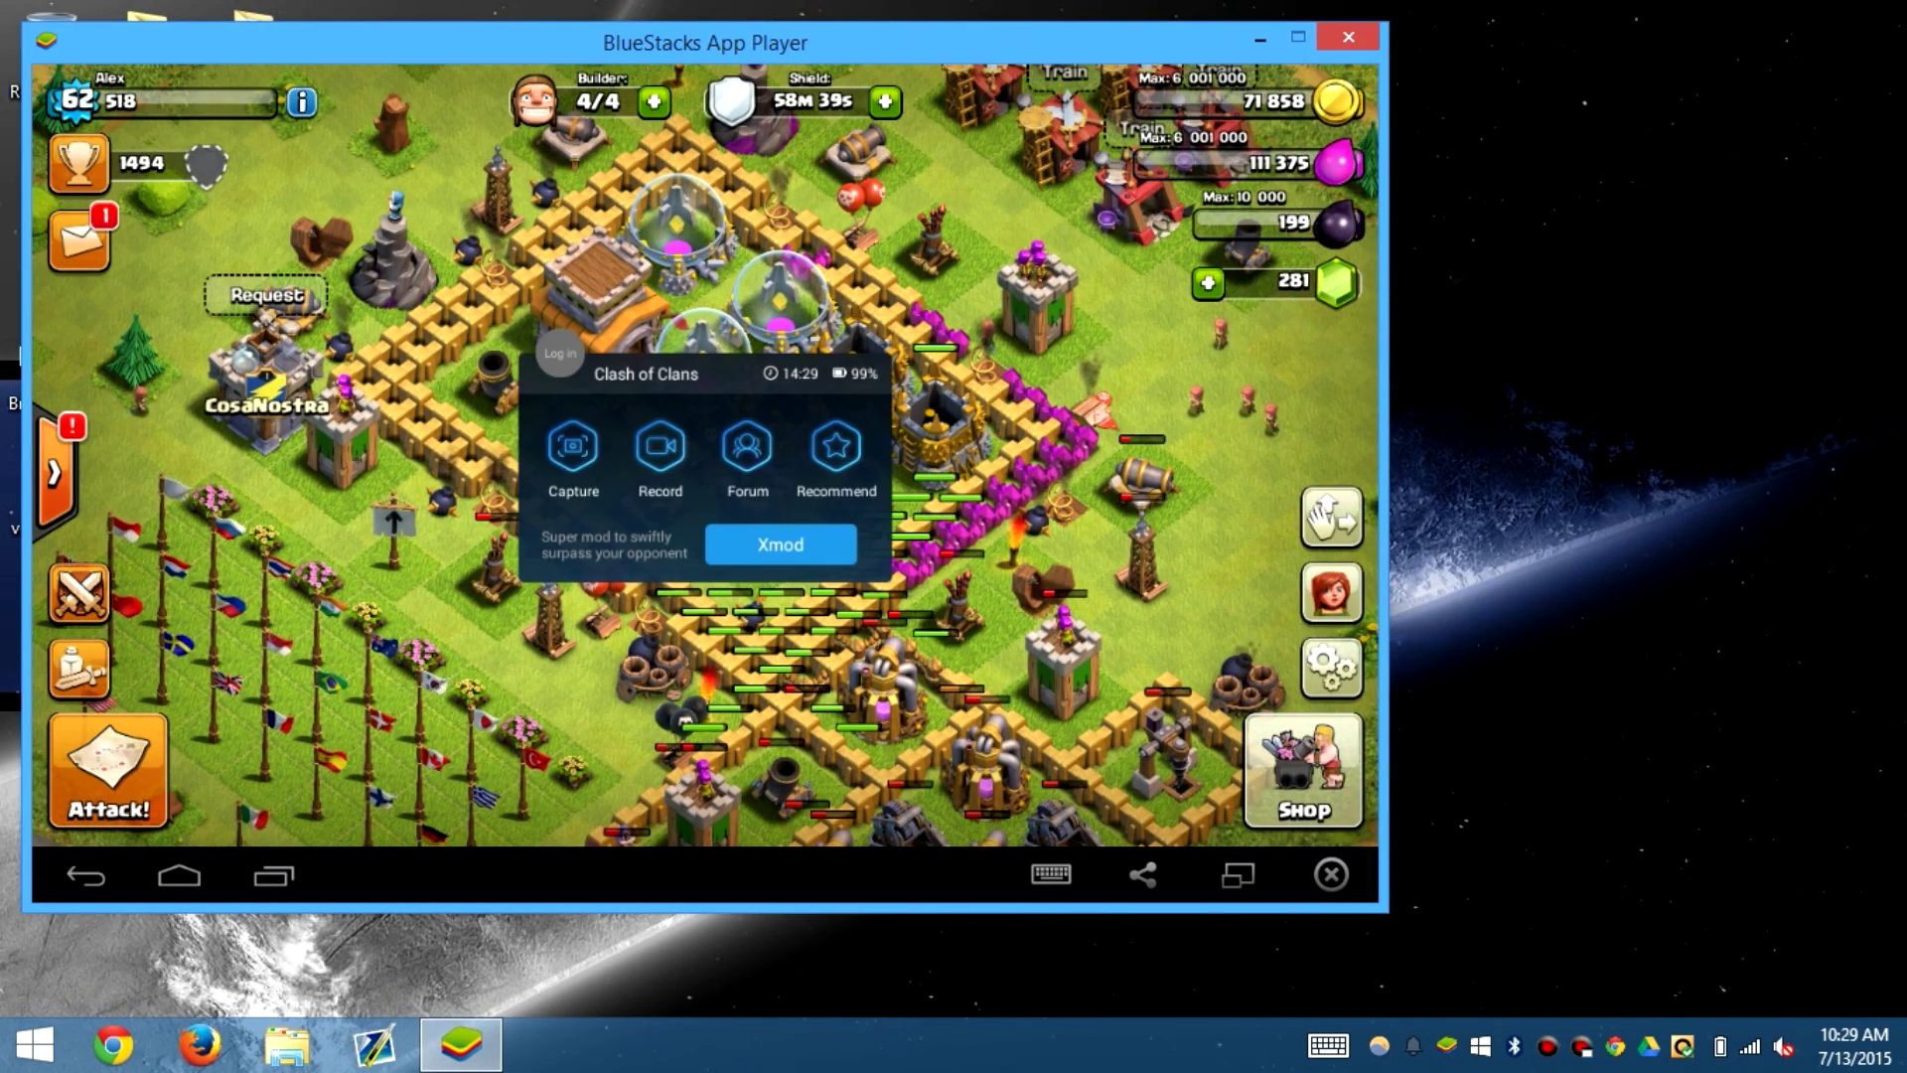
Step: Try to start the Xmod mod from the in-game Xmodgames overlay
{"action": "left_click", "coordinate": [781, 544]}
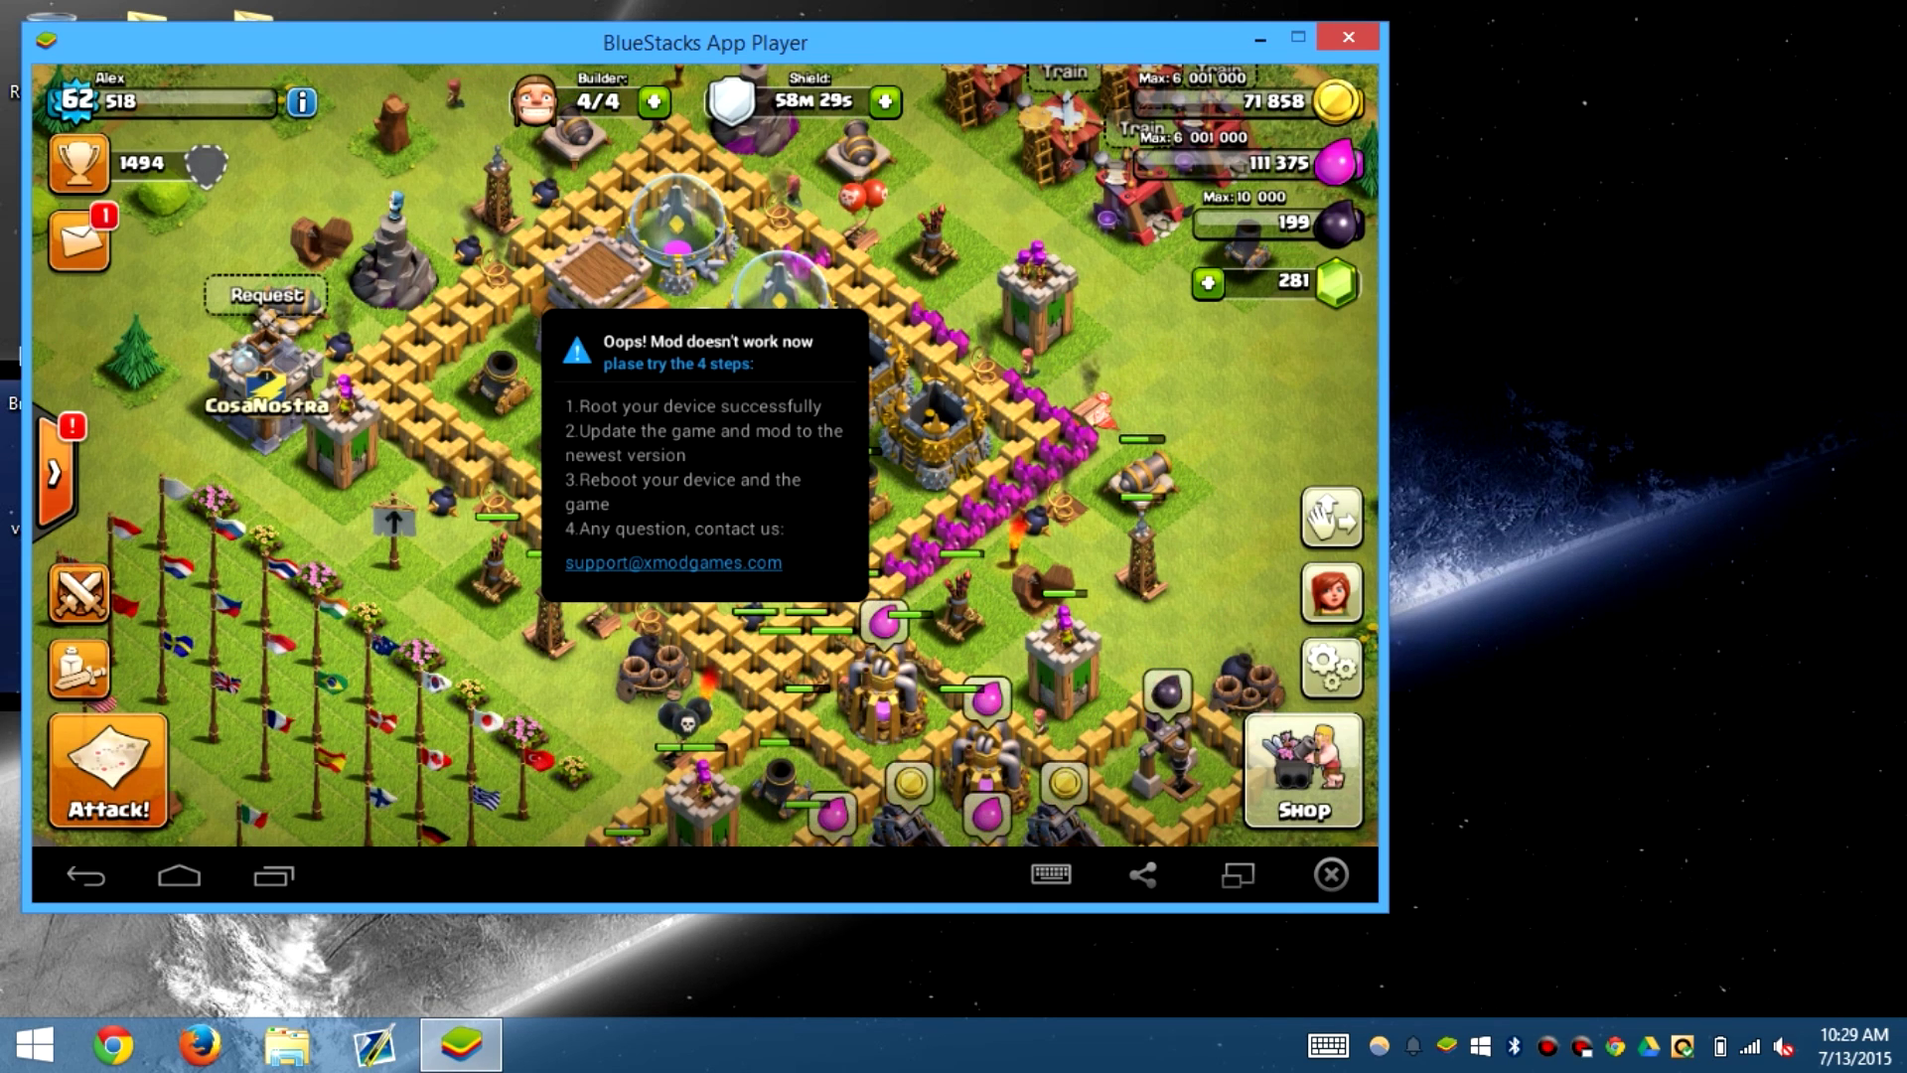
{"action": "key", "text": "Escape"}
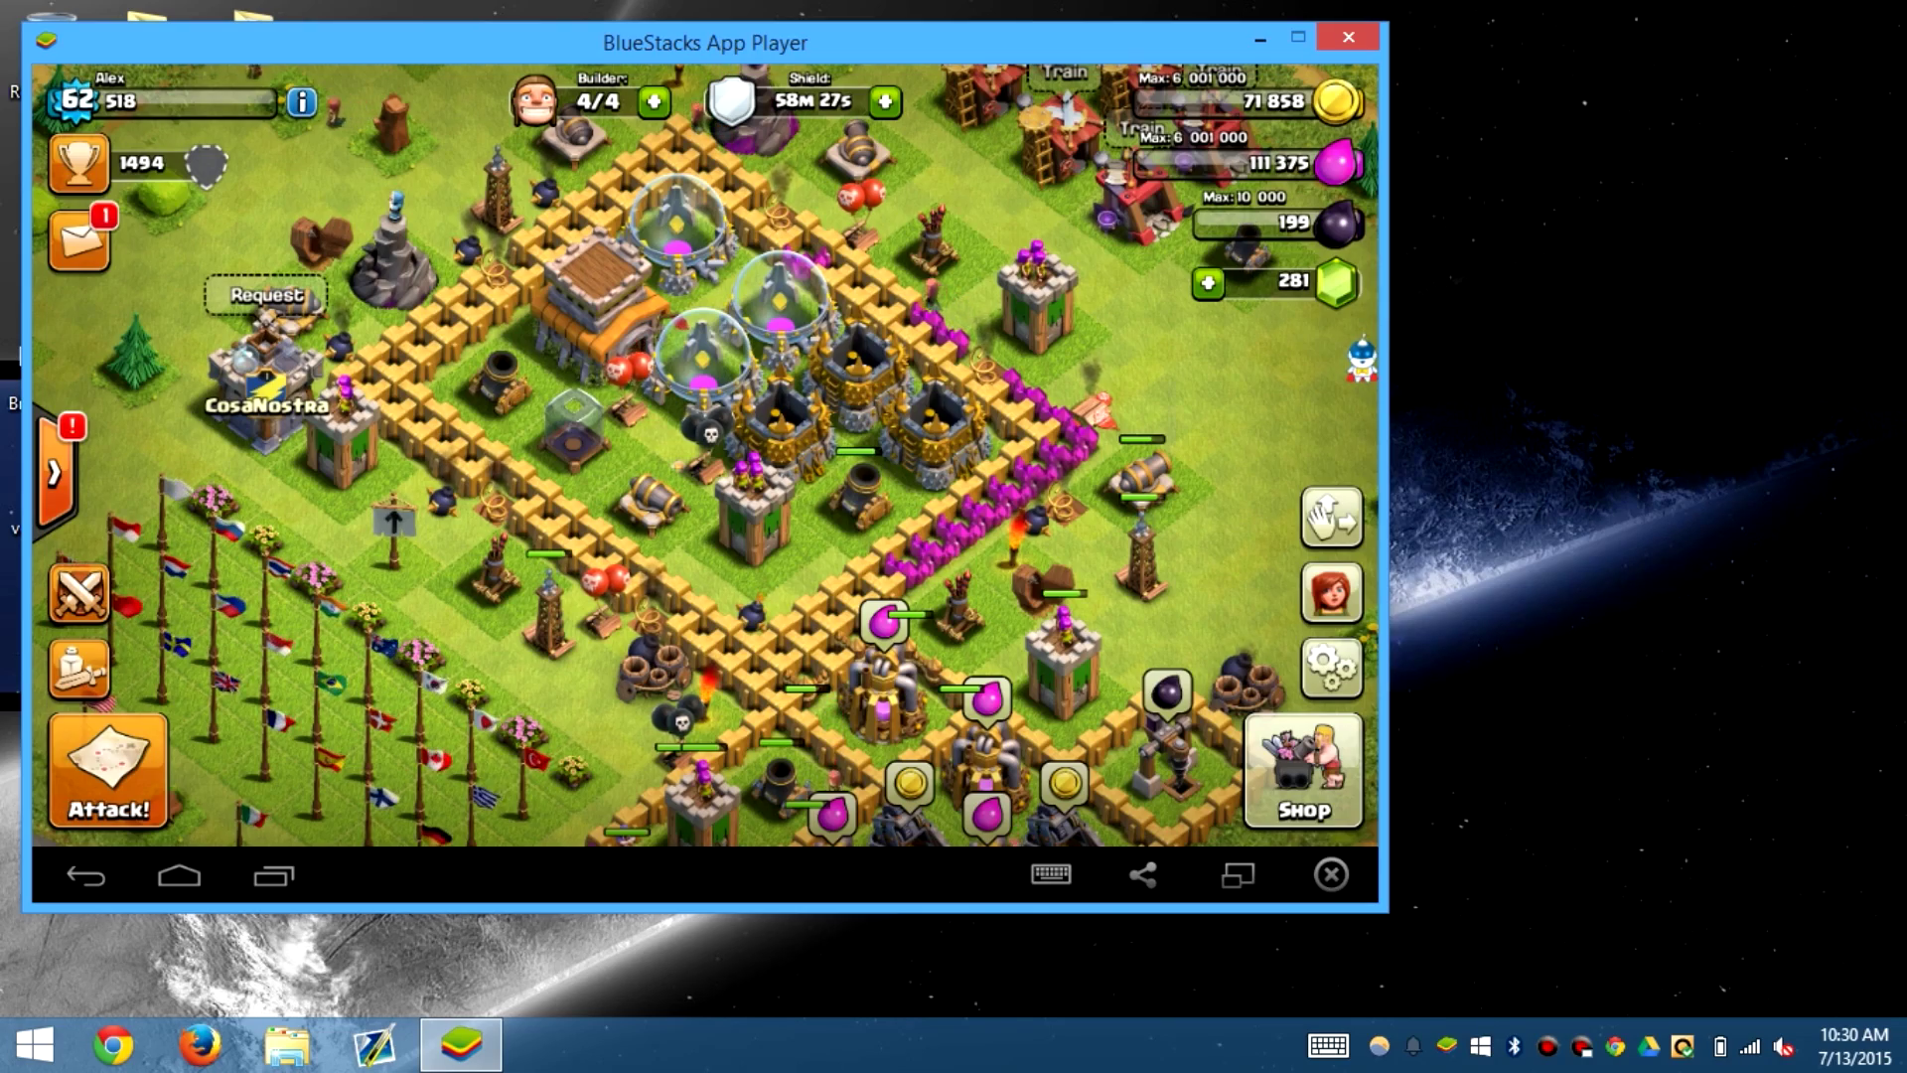
Step: Collect the gold and elixir waiting in the village's mines and elixir collectors
{"action": "left_click_drag", "start_coordinate": [934, 655], "coordinate": [999, 297]}
{"action": "left_click", "coordinate": [1053, 348]}
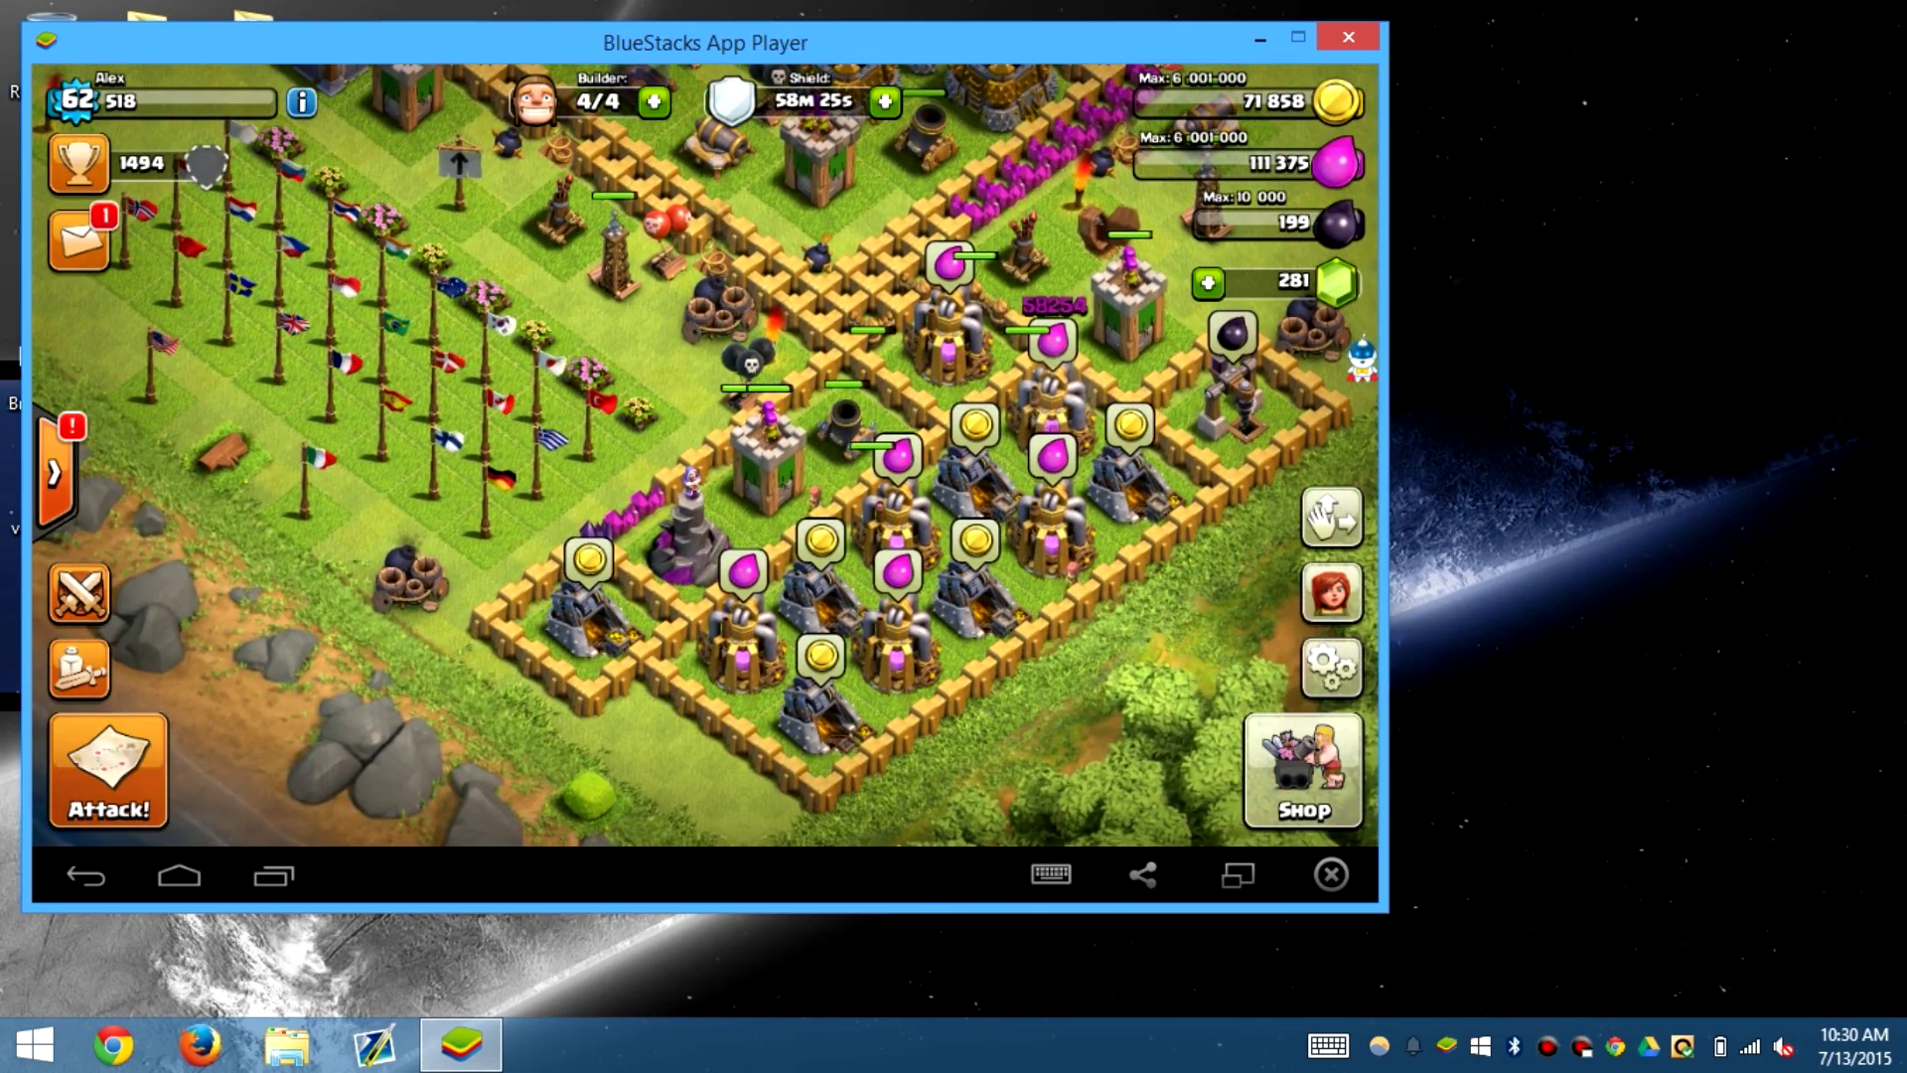
{"action": "left_click", "coordinate": [1130, 432]}
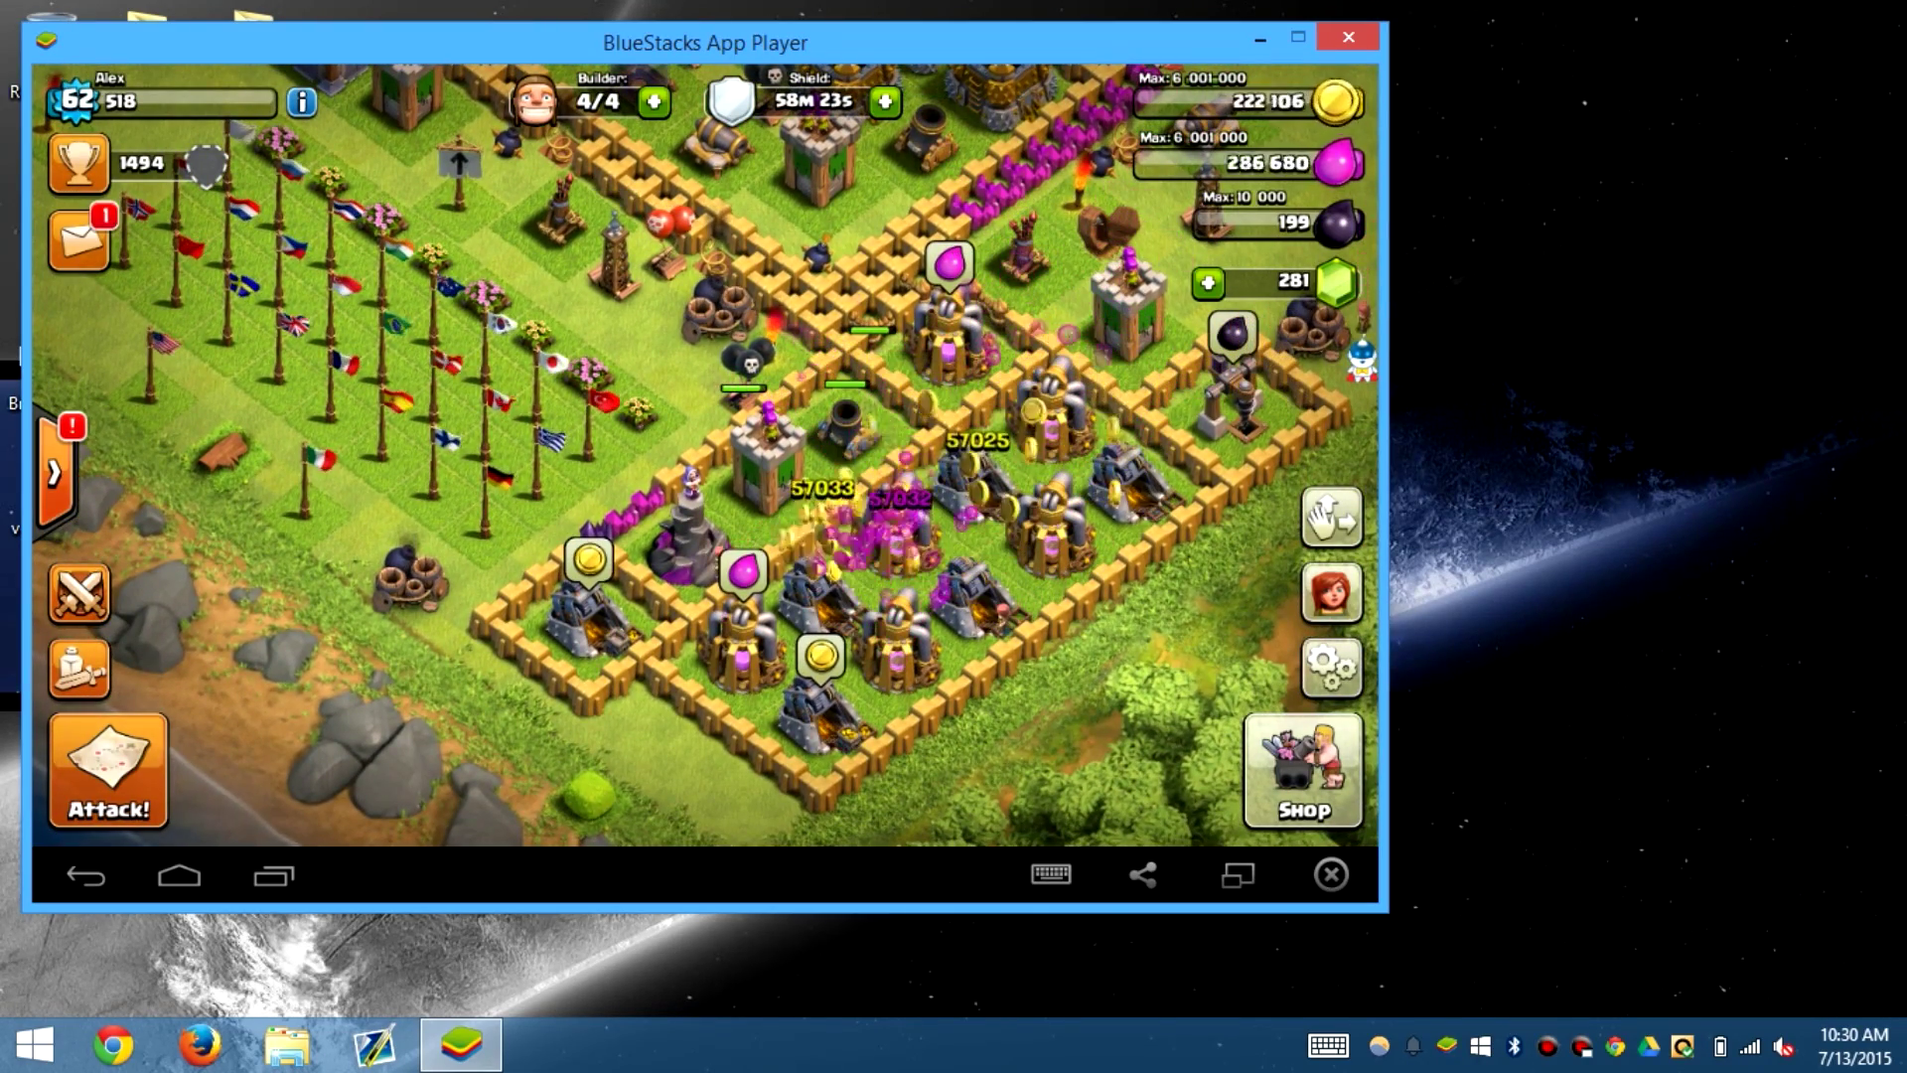
{"action": "left_click", "coordinate": [589, 562]}
{"action": "left_click", "coordinate": [1003, 318]}
{"action": "left_click_drag", "start_coordinate": [993, 318], "coordinate": [784, 489]}
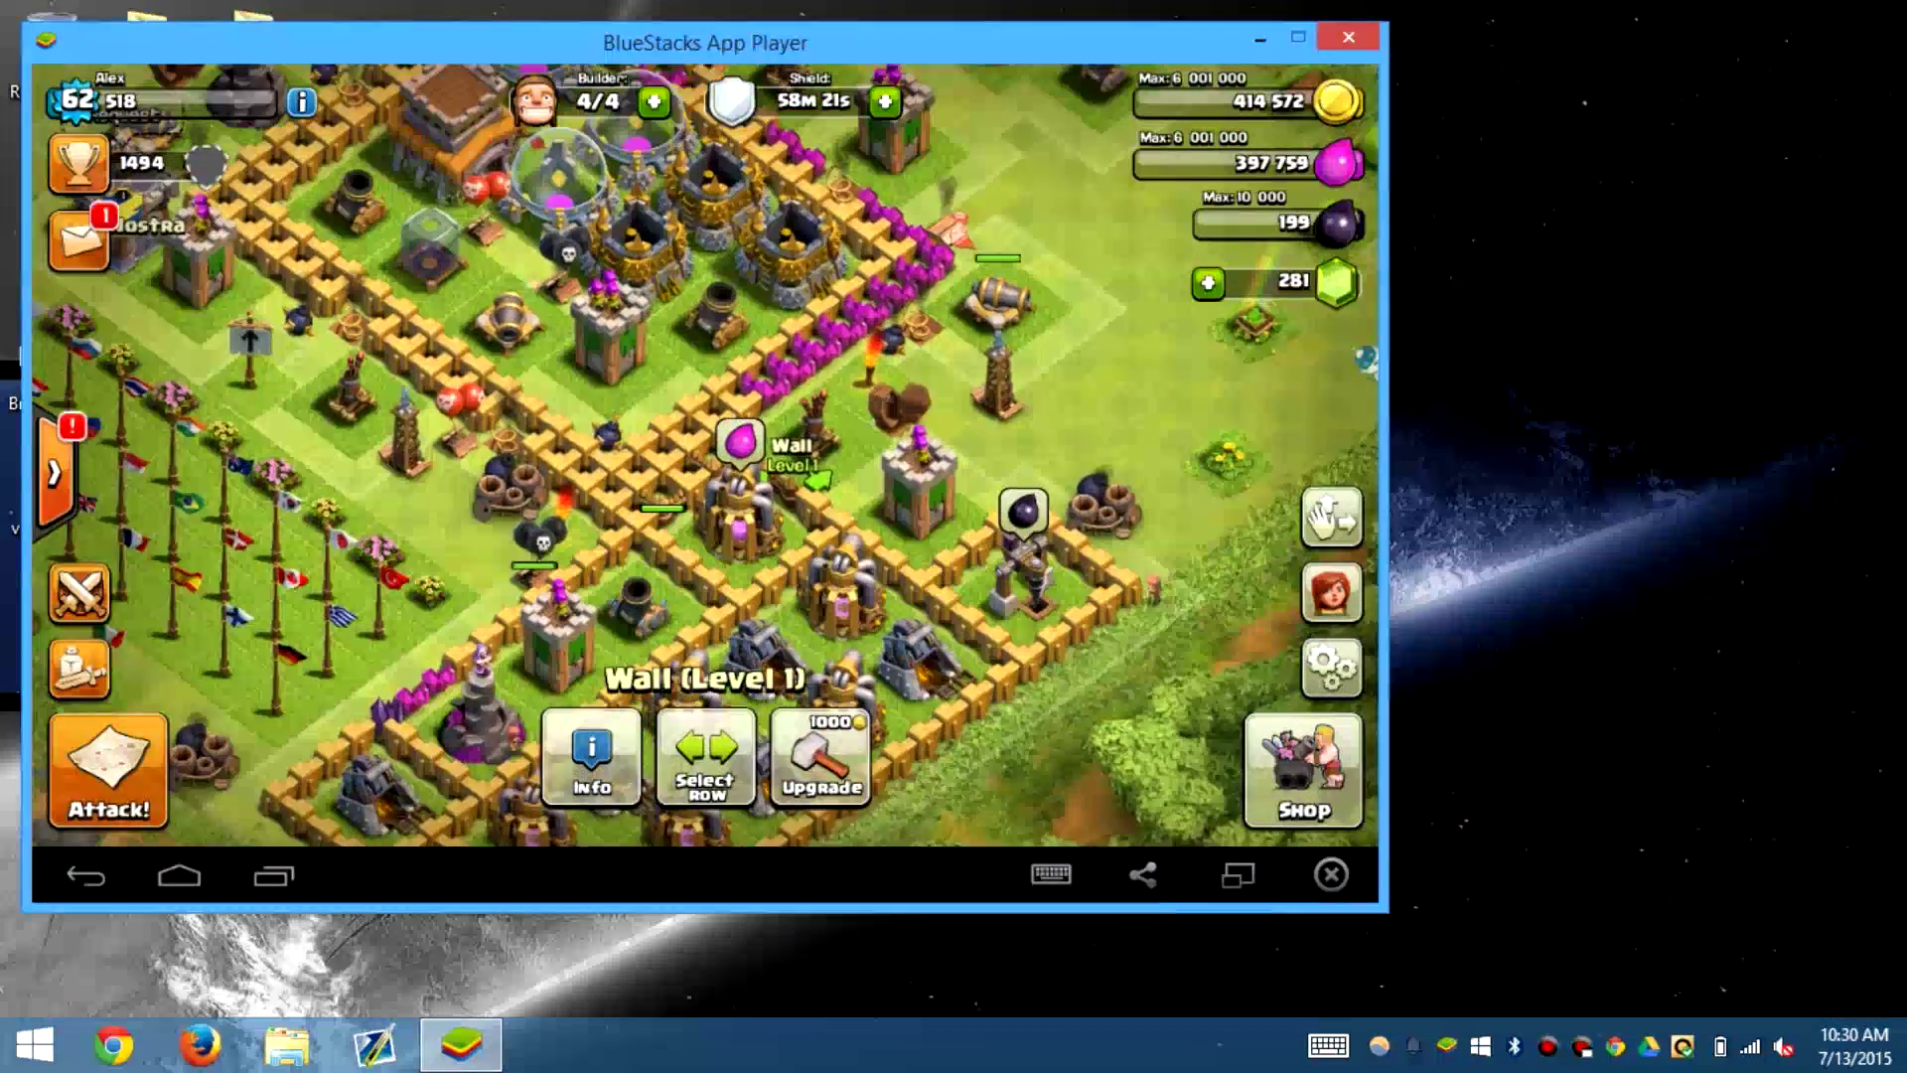
{"action": "left_click", "coordinate": [735, 449]}
Step: Remove the mushroom growing outside the village walls for 100 elixir
{"action": "left_click", "coordinate": [1227, 462]}
{"action": "left_click_drag", "start_coordinate": [1228, 463], "coordinate": [993, 793]}
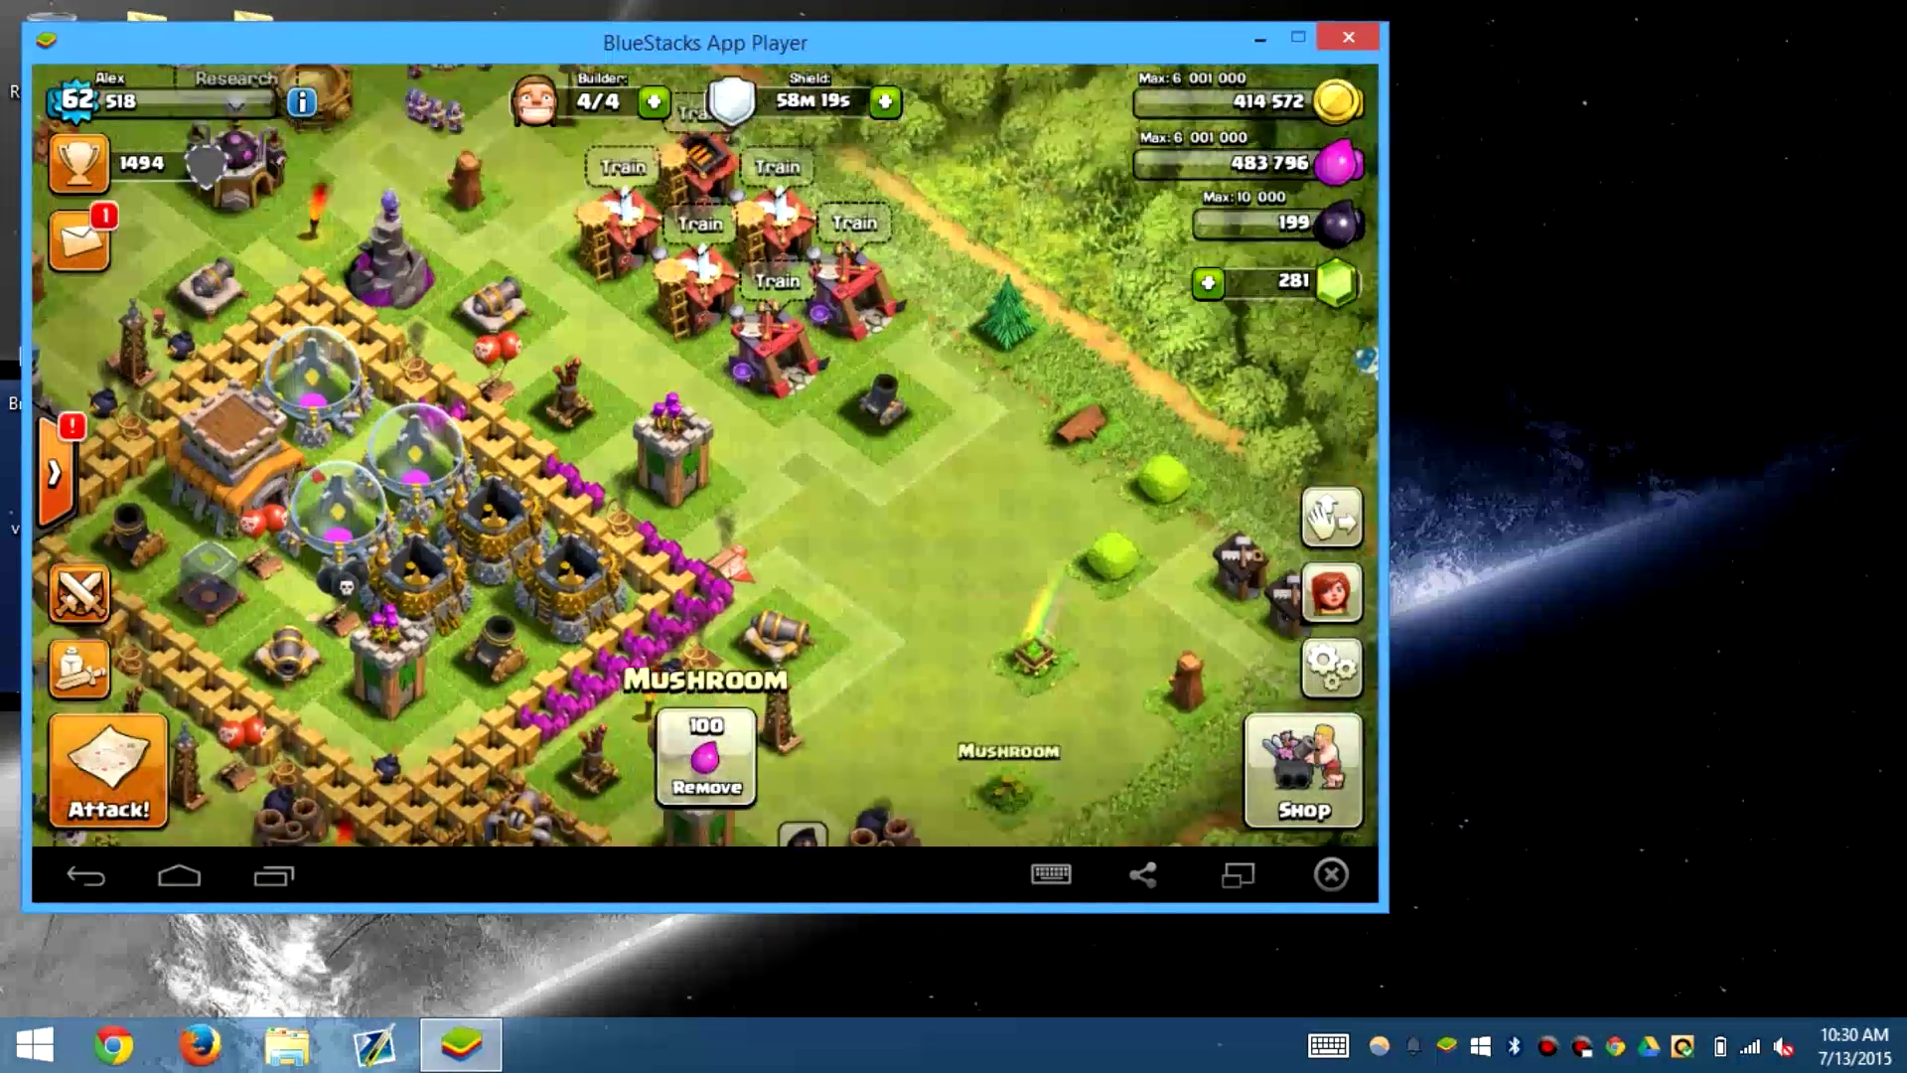
{"action": "left_click_drag", "start_coordinate": [338, 447], "coordinate": [1291, 268]}
{"action": "left_click_drag", "start_coordinate": [894, 775], "coordinate": [467, 199]}
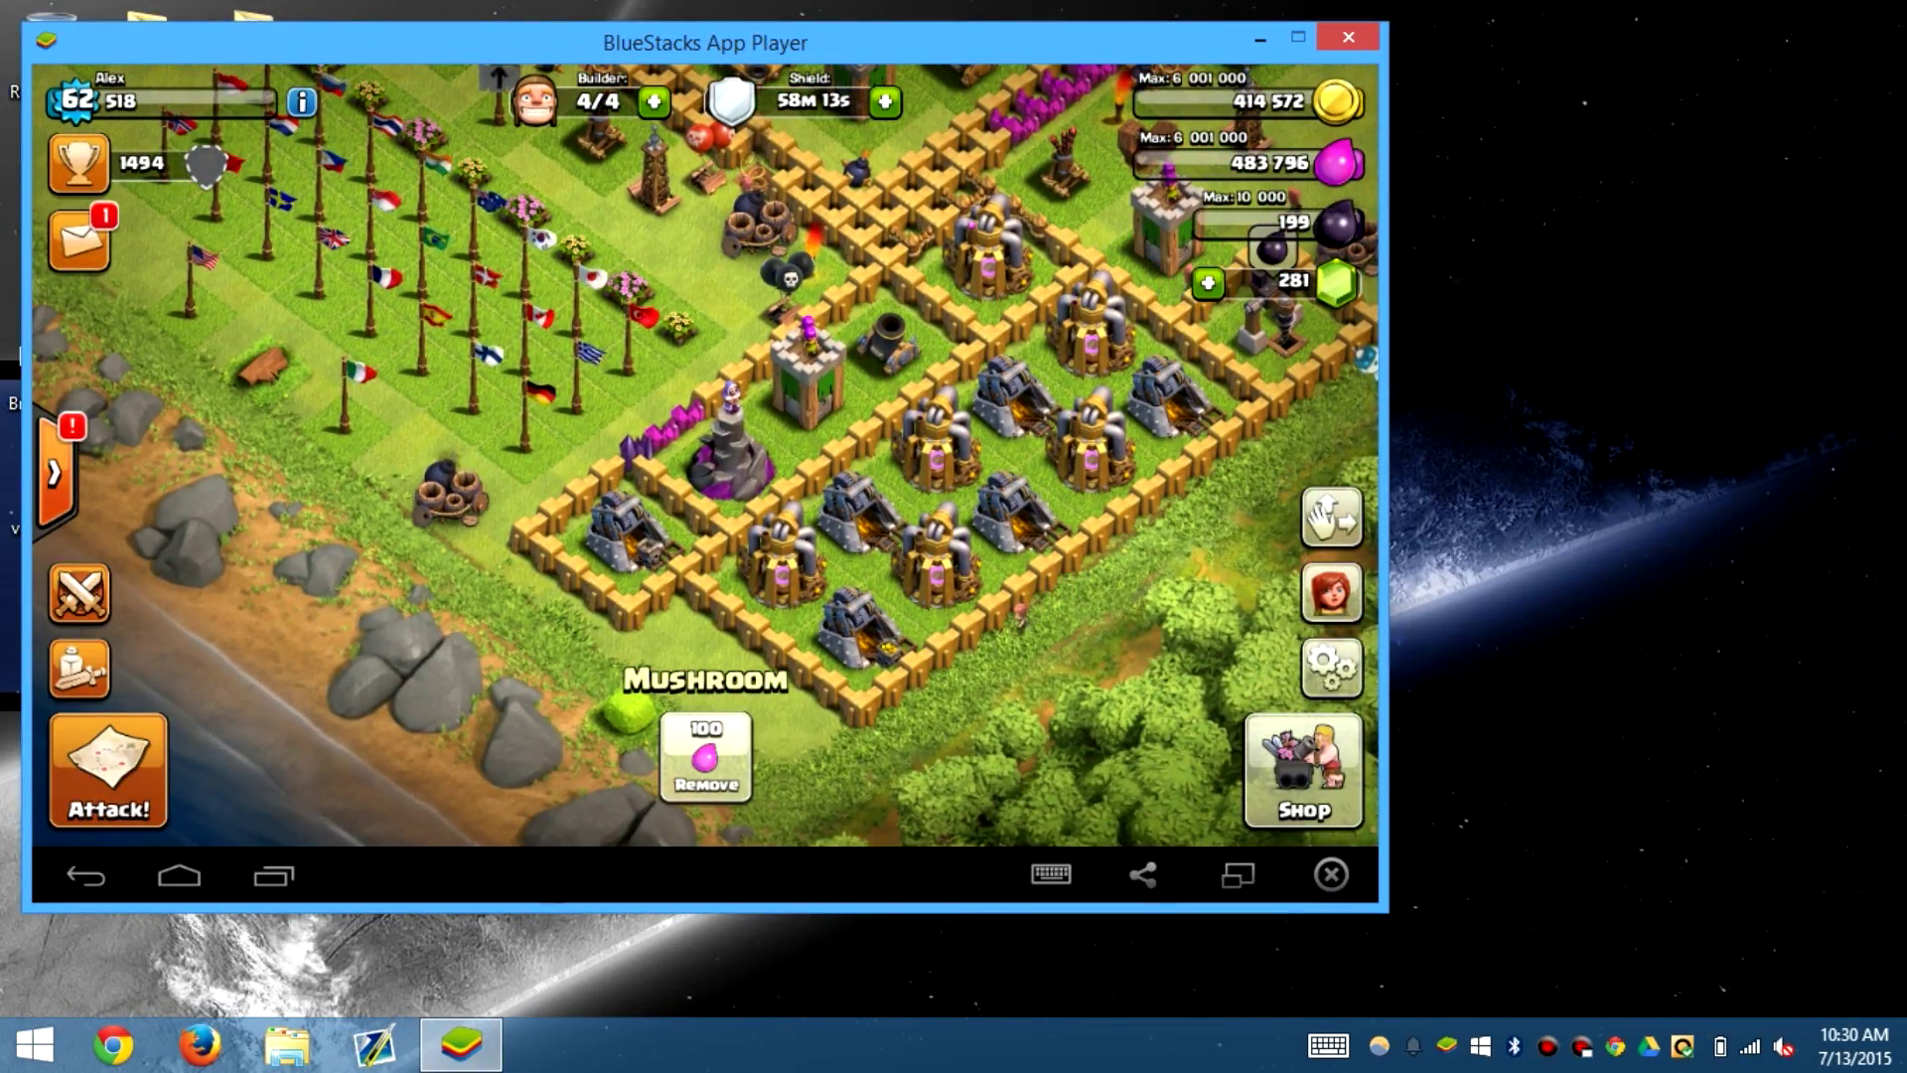
{"action": "left_click", "coordinate": [706, 757]}
Step: Have a builder remove the gem box near the edge of the village
{"action": "left_click_drag", "start_coordinate": [844, 398], "coordinate": [571, 799]}
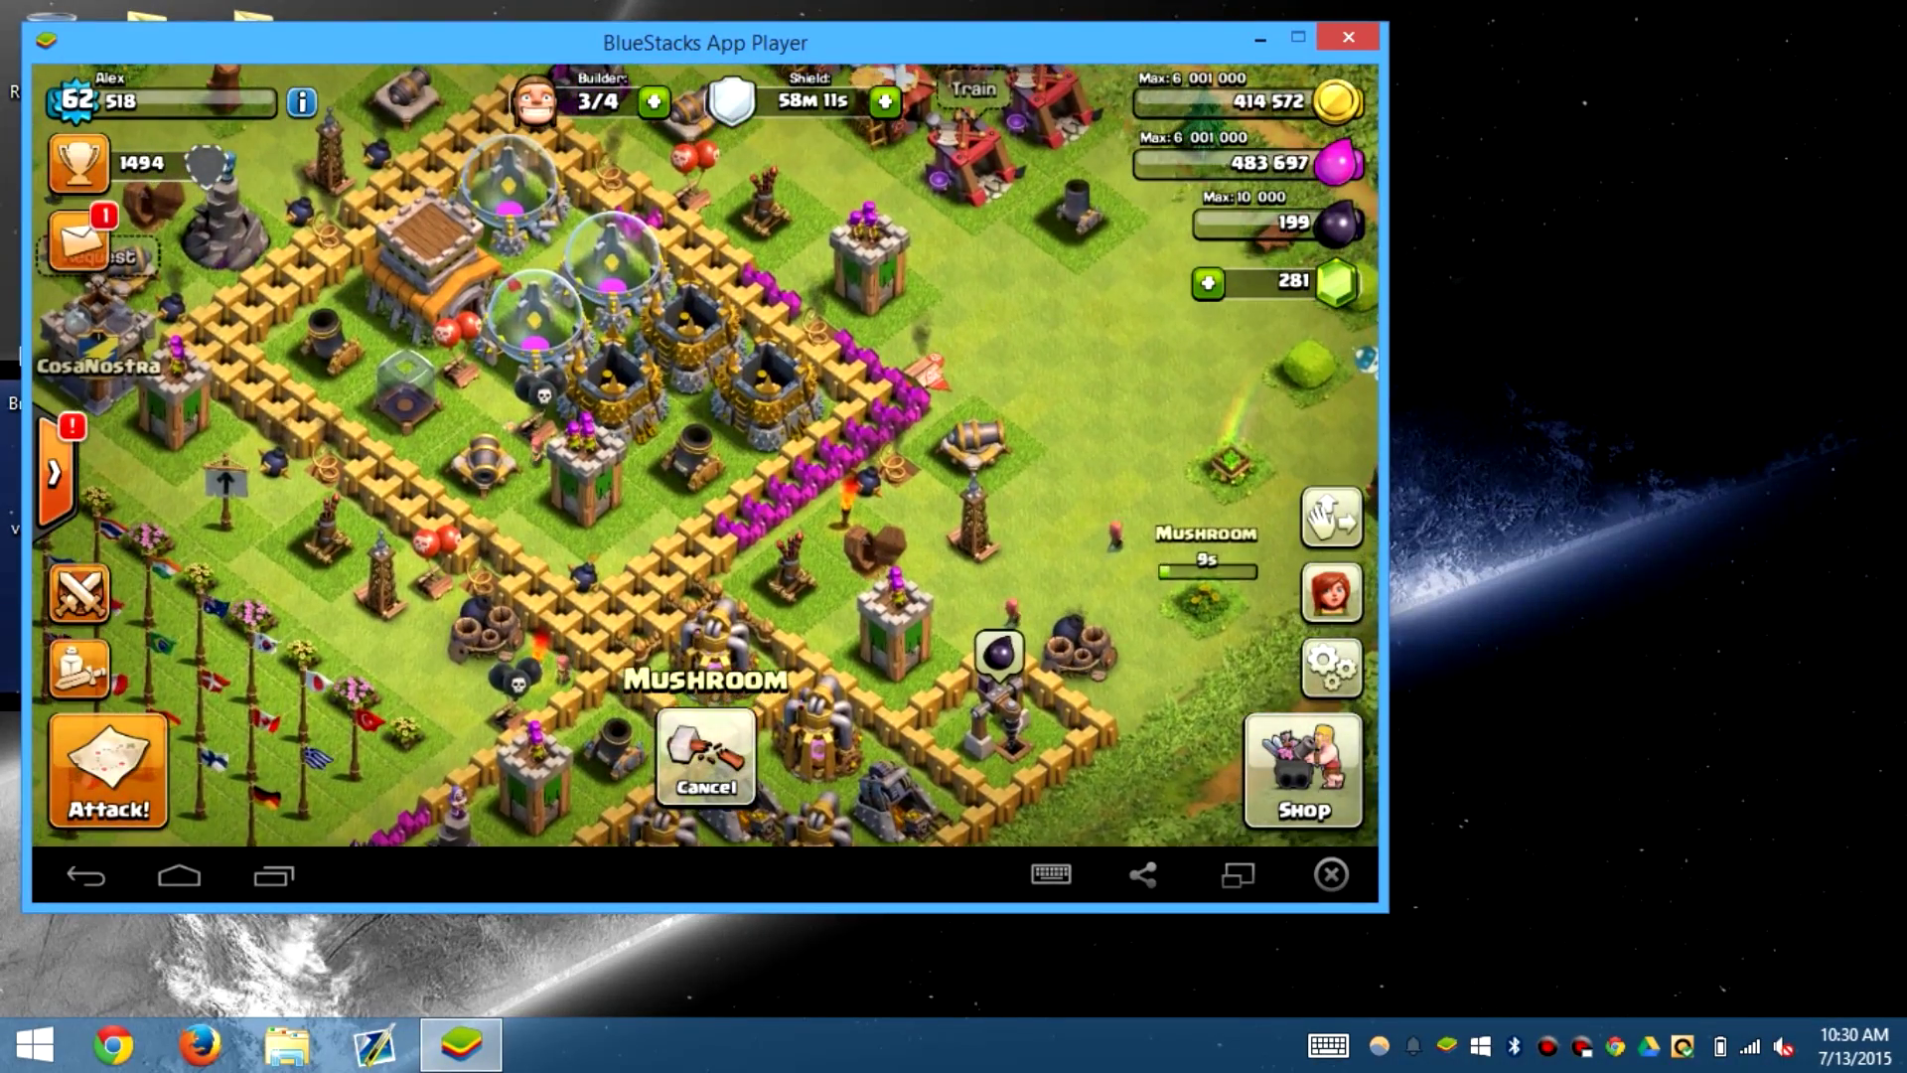
{"action": "left_click", "coordinate": [1229, 462]}
{"action": "left_click", "coordinate": [705, 755]}
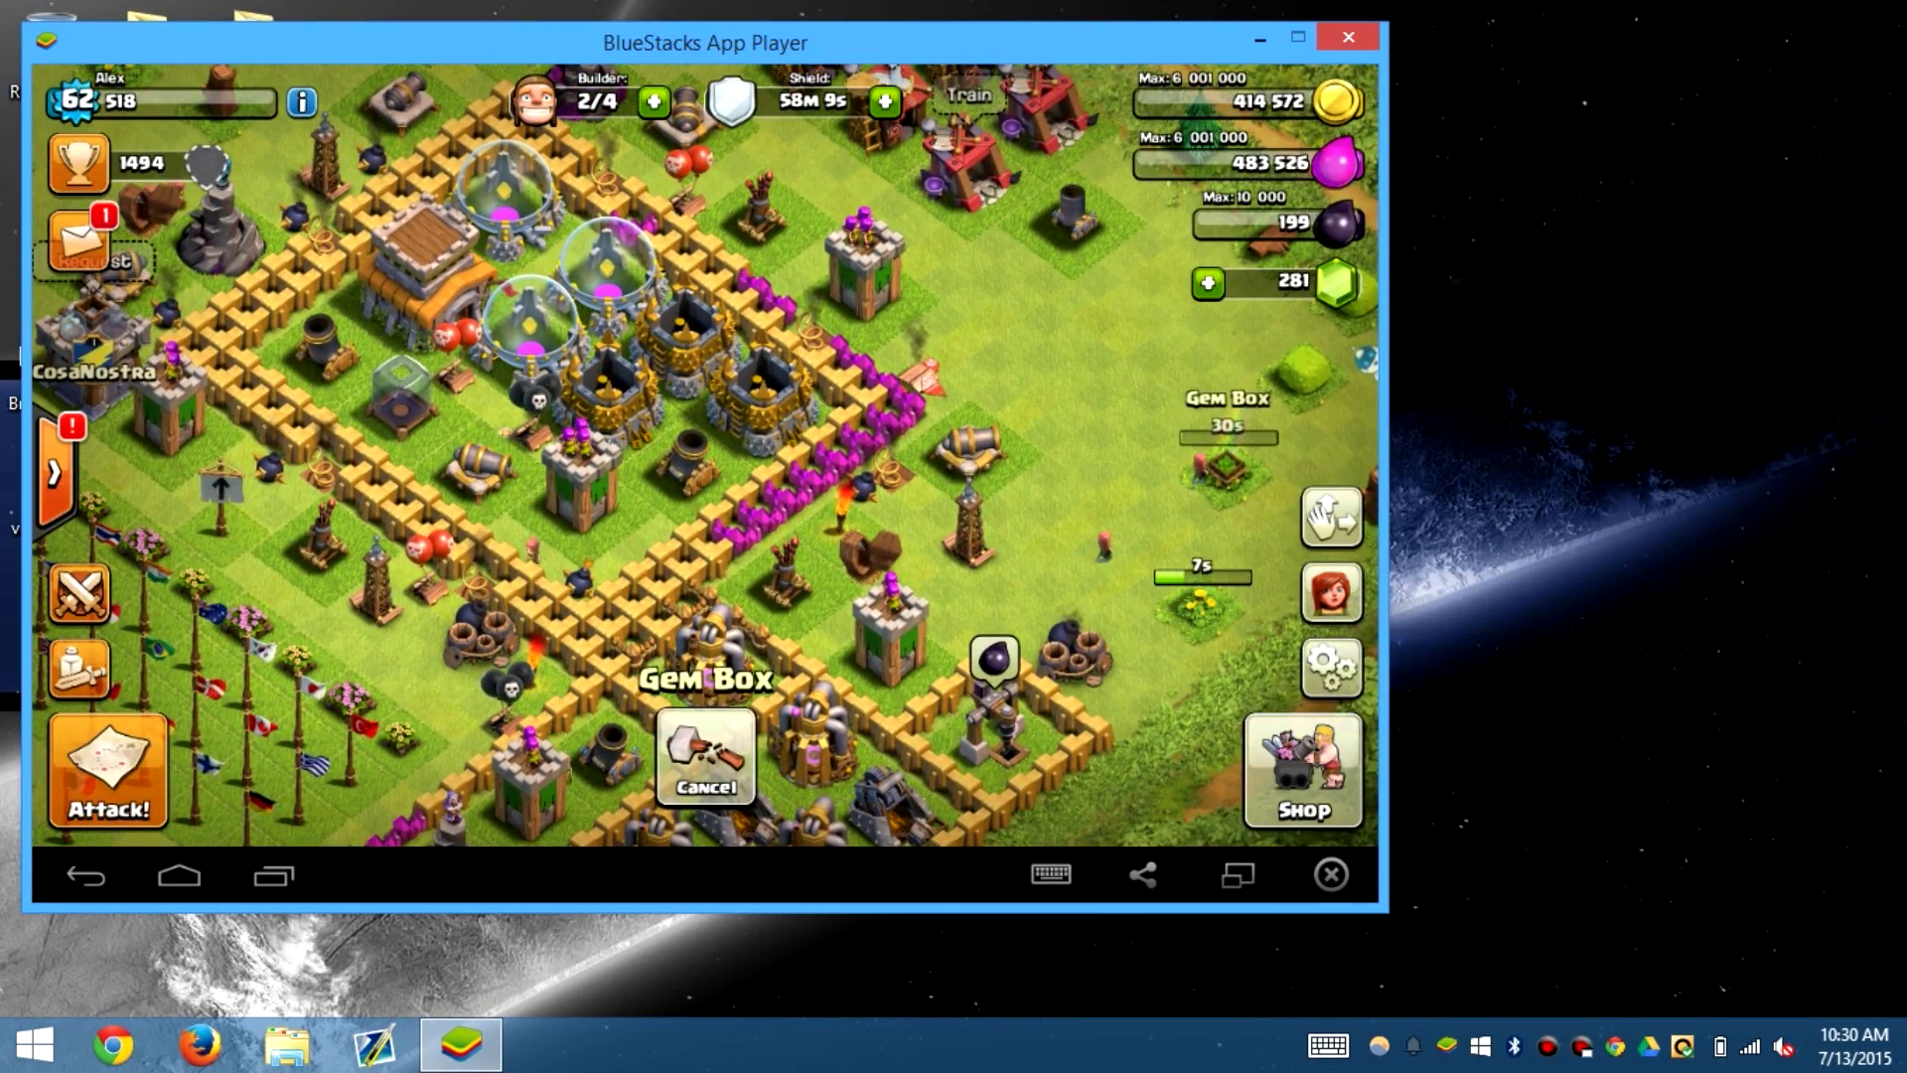
{"action": "left_click_drag", "start_coordinate": [844, 398], "coordinate": [647, 653]}
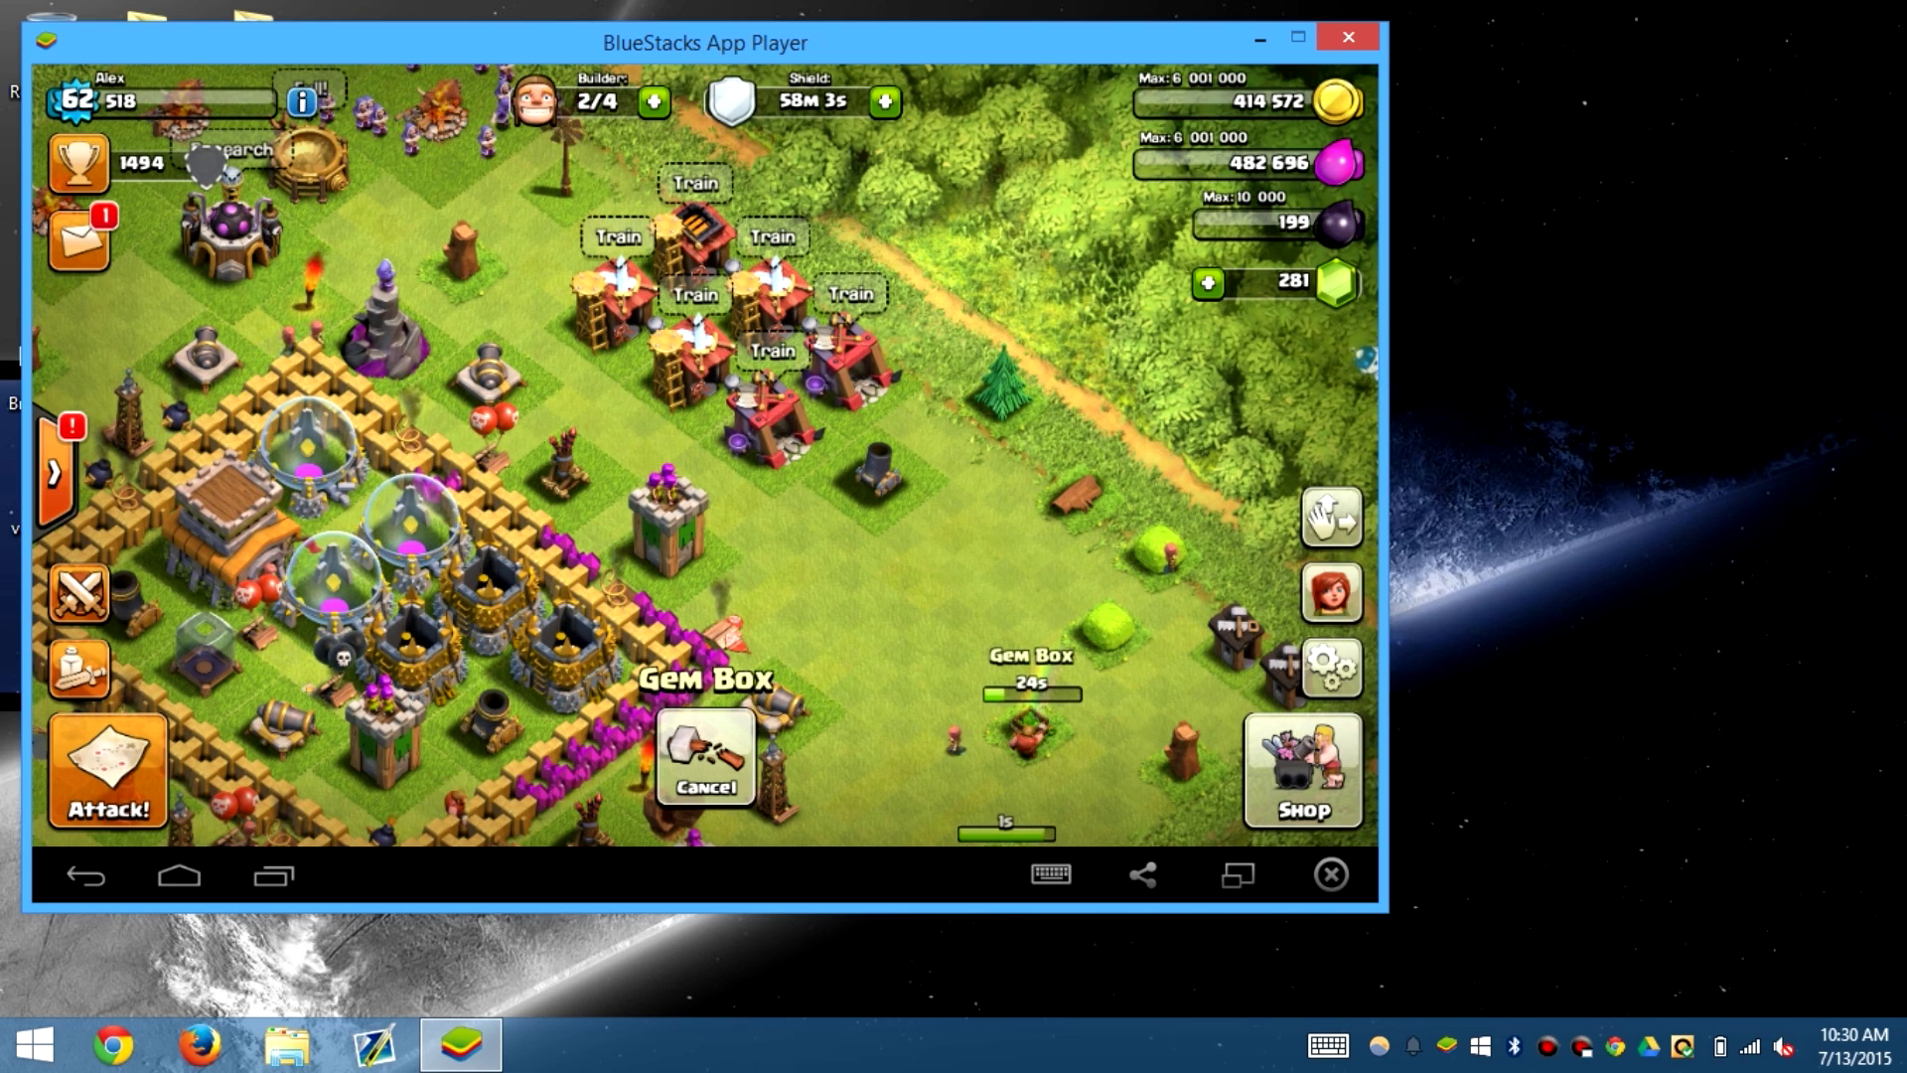
Step: Capture a screenshot of the village with the Xmodgames overlay and close its preview
{"action": "left_click", "coordinate": [1366, 361]}
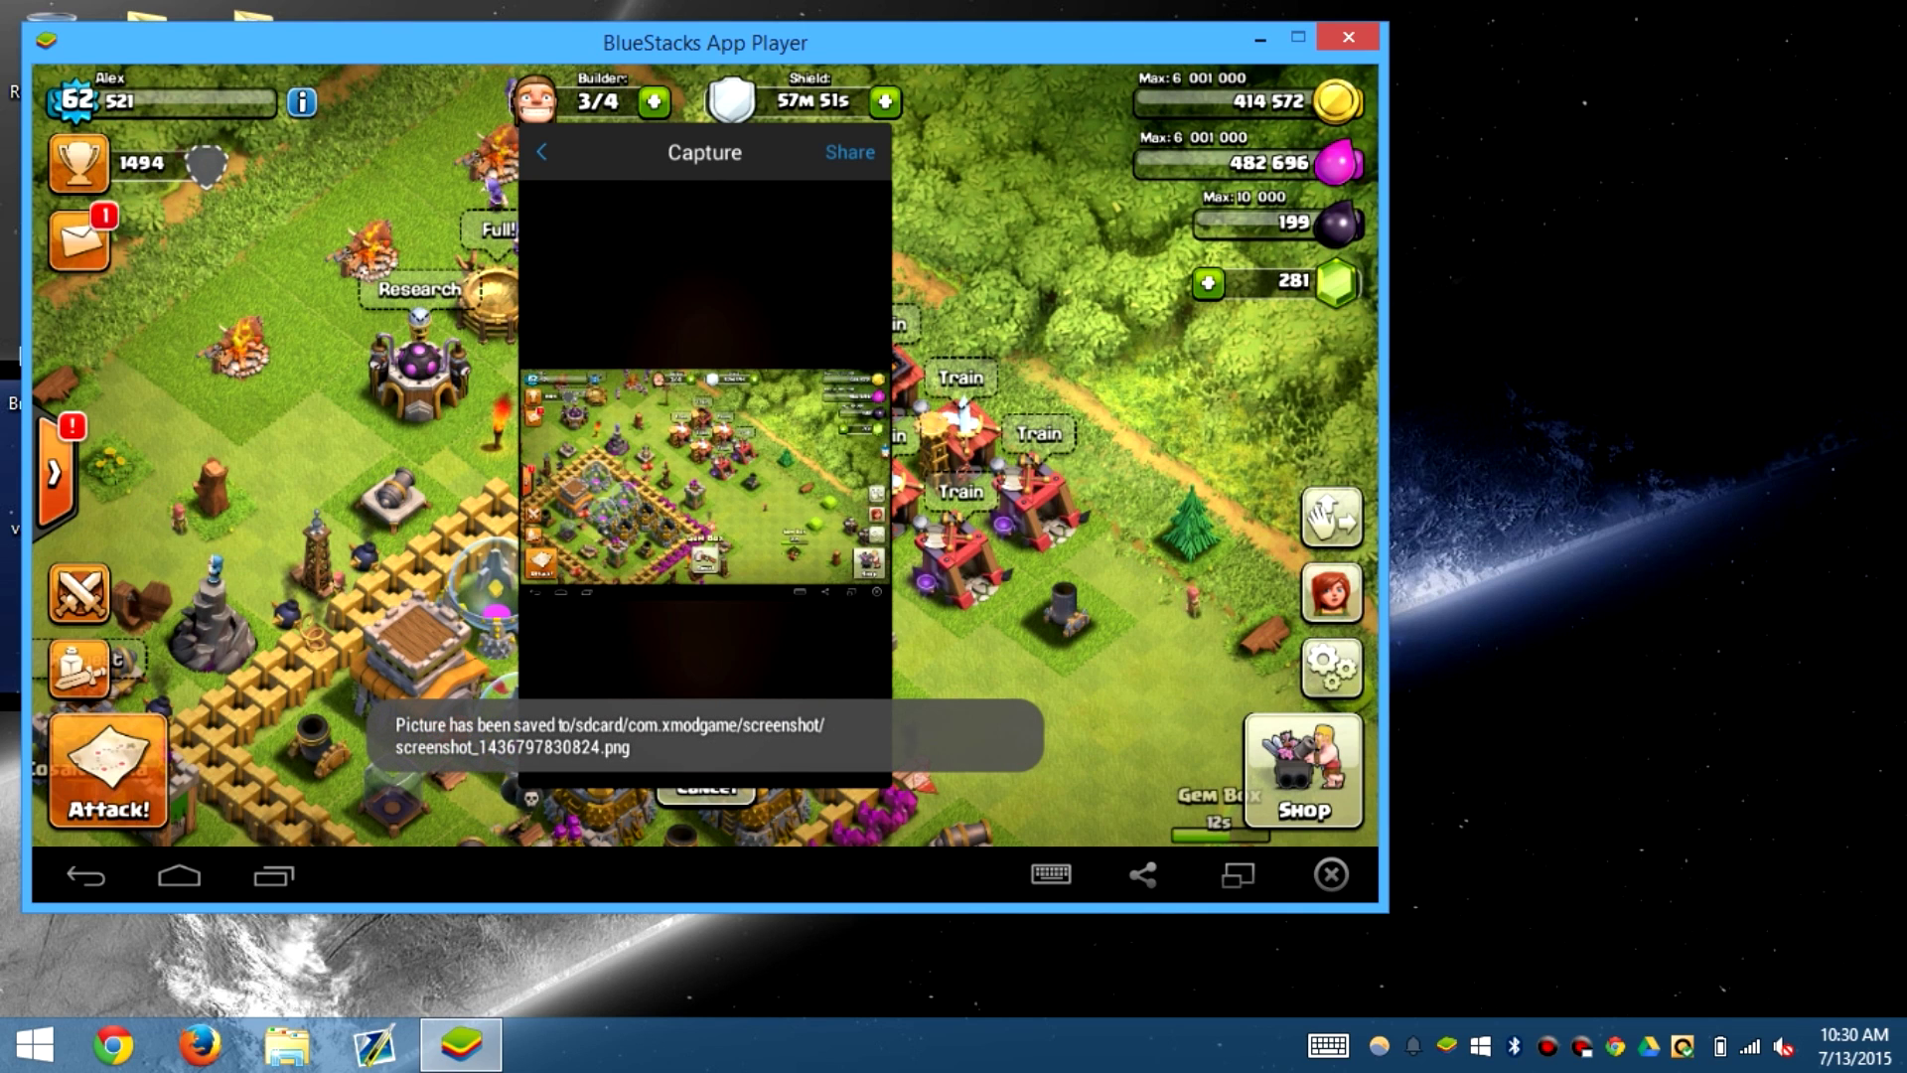
{"action": "key", "text": "Escape"}
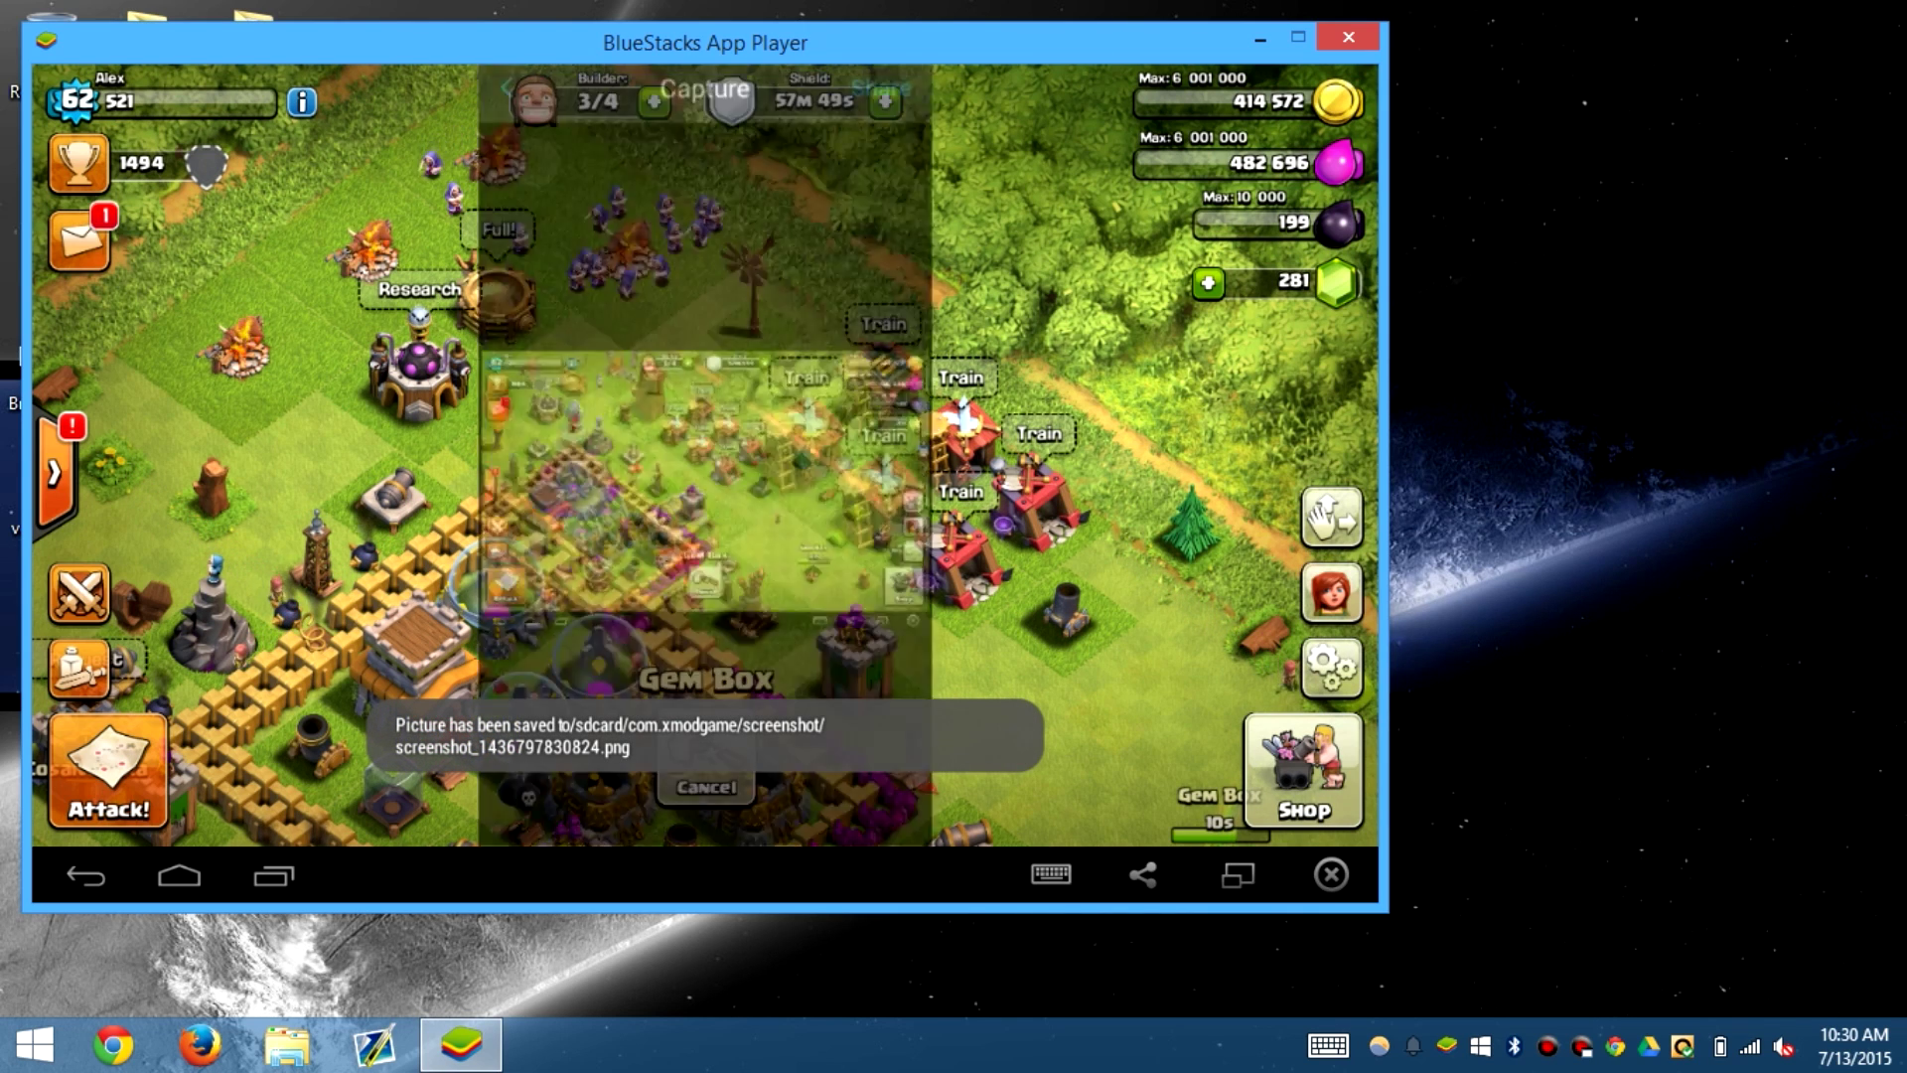
Step: Record a short game video with the Xmodgames recorder while moving around the village and selecting a bush and a tree
{"action": "left_click", "coordinate": [646, 459]}
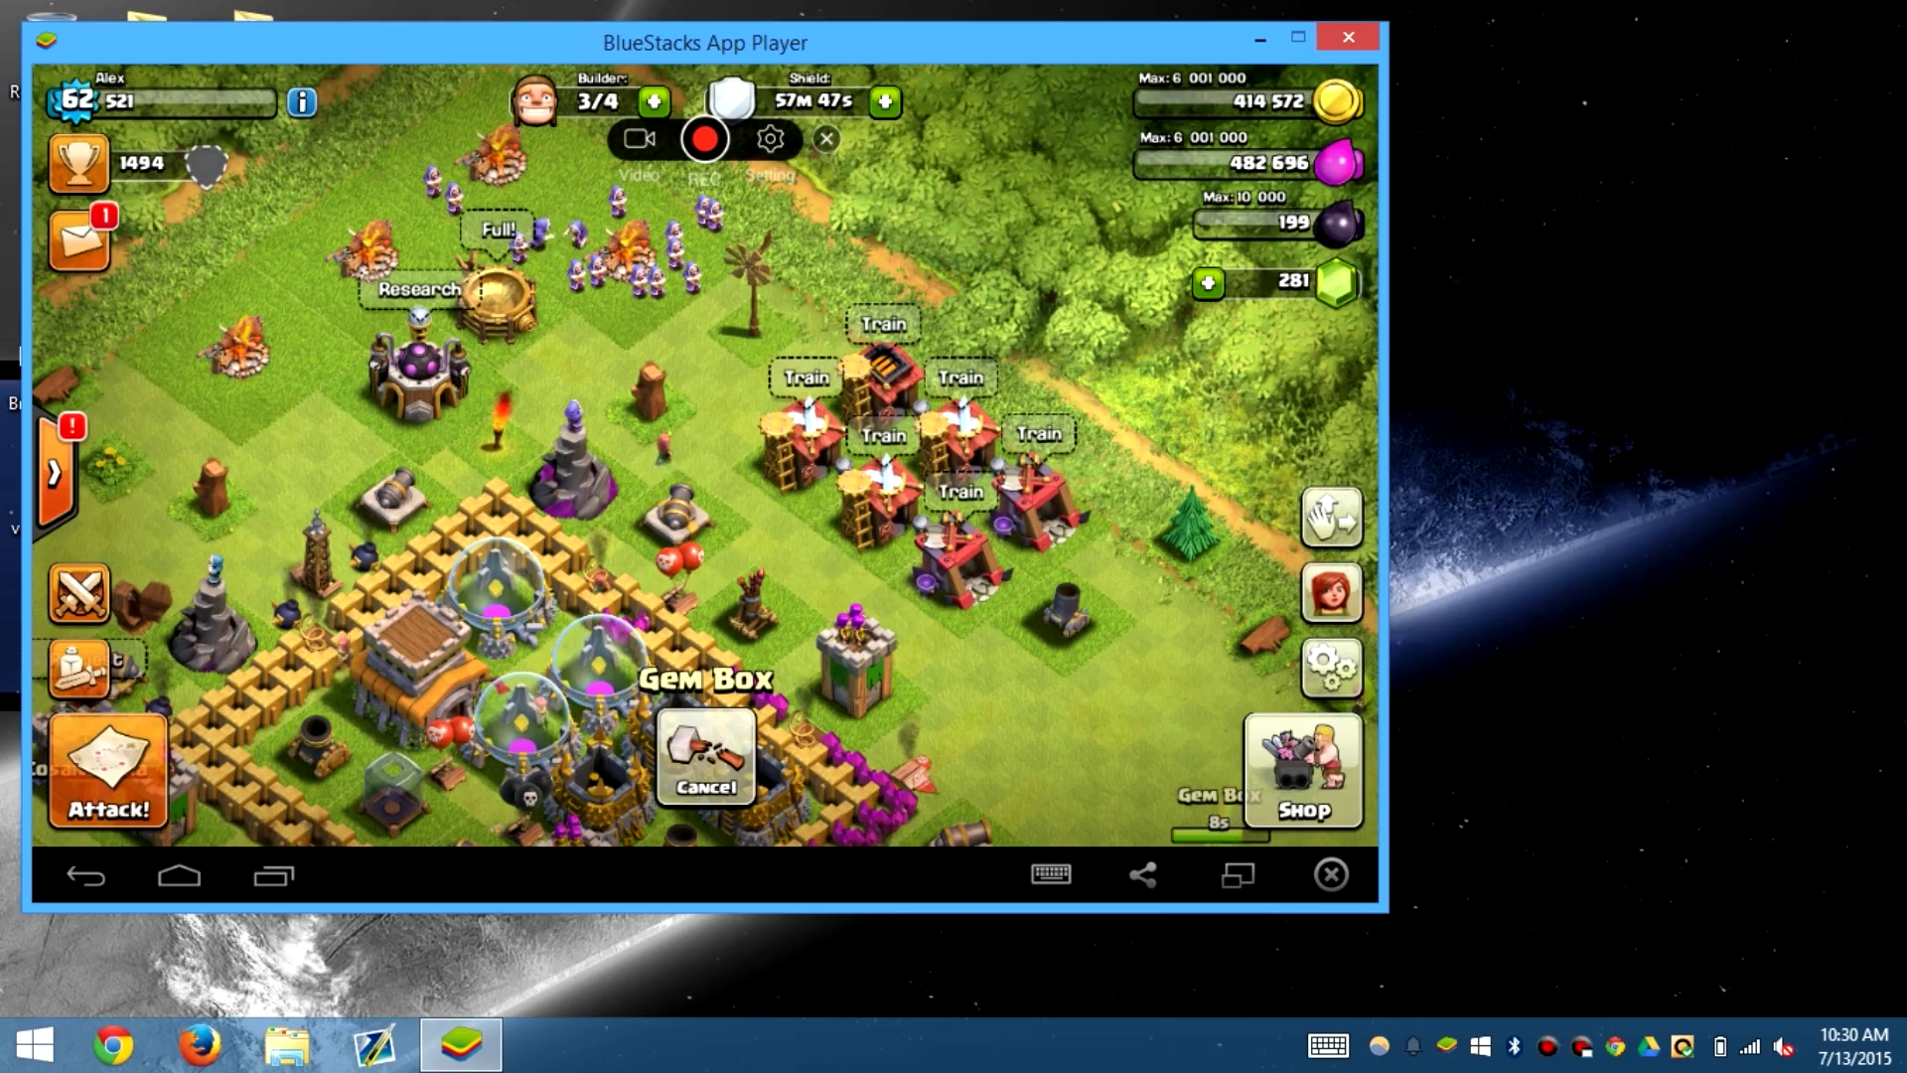
{"action": "left_click_drag", "start_coordinate": [636, 427], "coordinate": [798, 479]}
{"action": "left_click", "coordinate": [705, 139]}
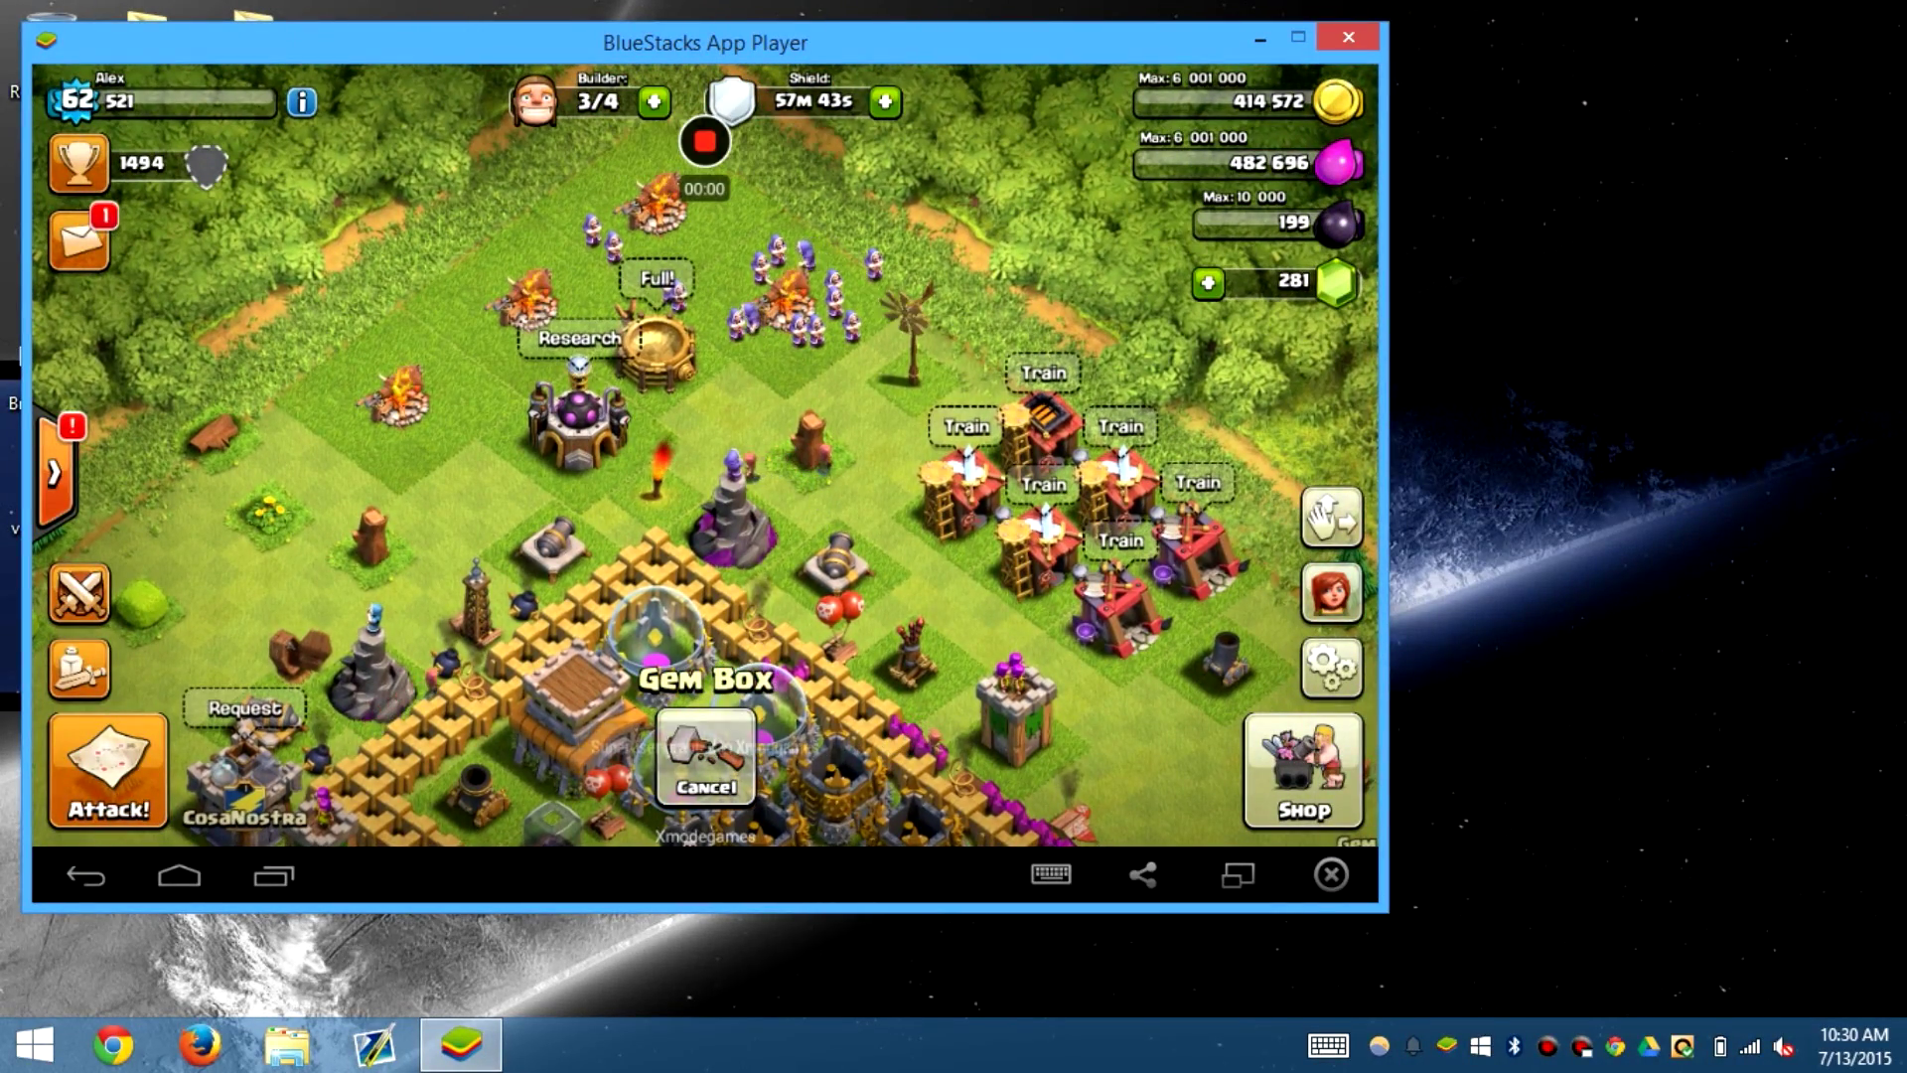
{"action": "left_click_drag", "start_coordinate": [854, 596], "coordinate": [398, 311]}
{"action": "left_click", "coordinate": [1051, 489]}
{"action": "left_click", "coordinate": [1000, 567]}
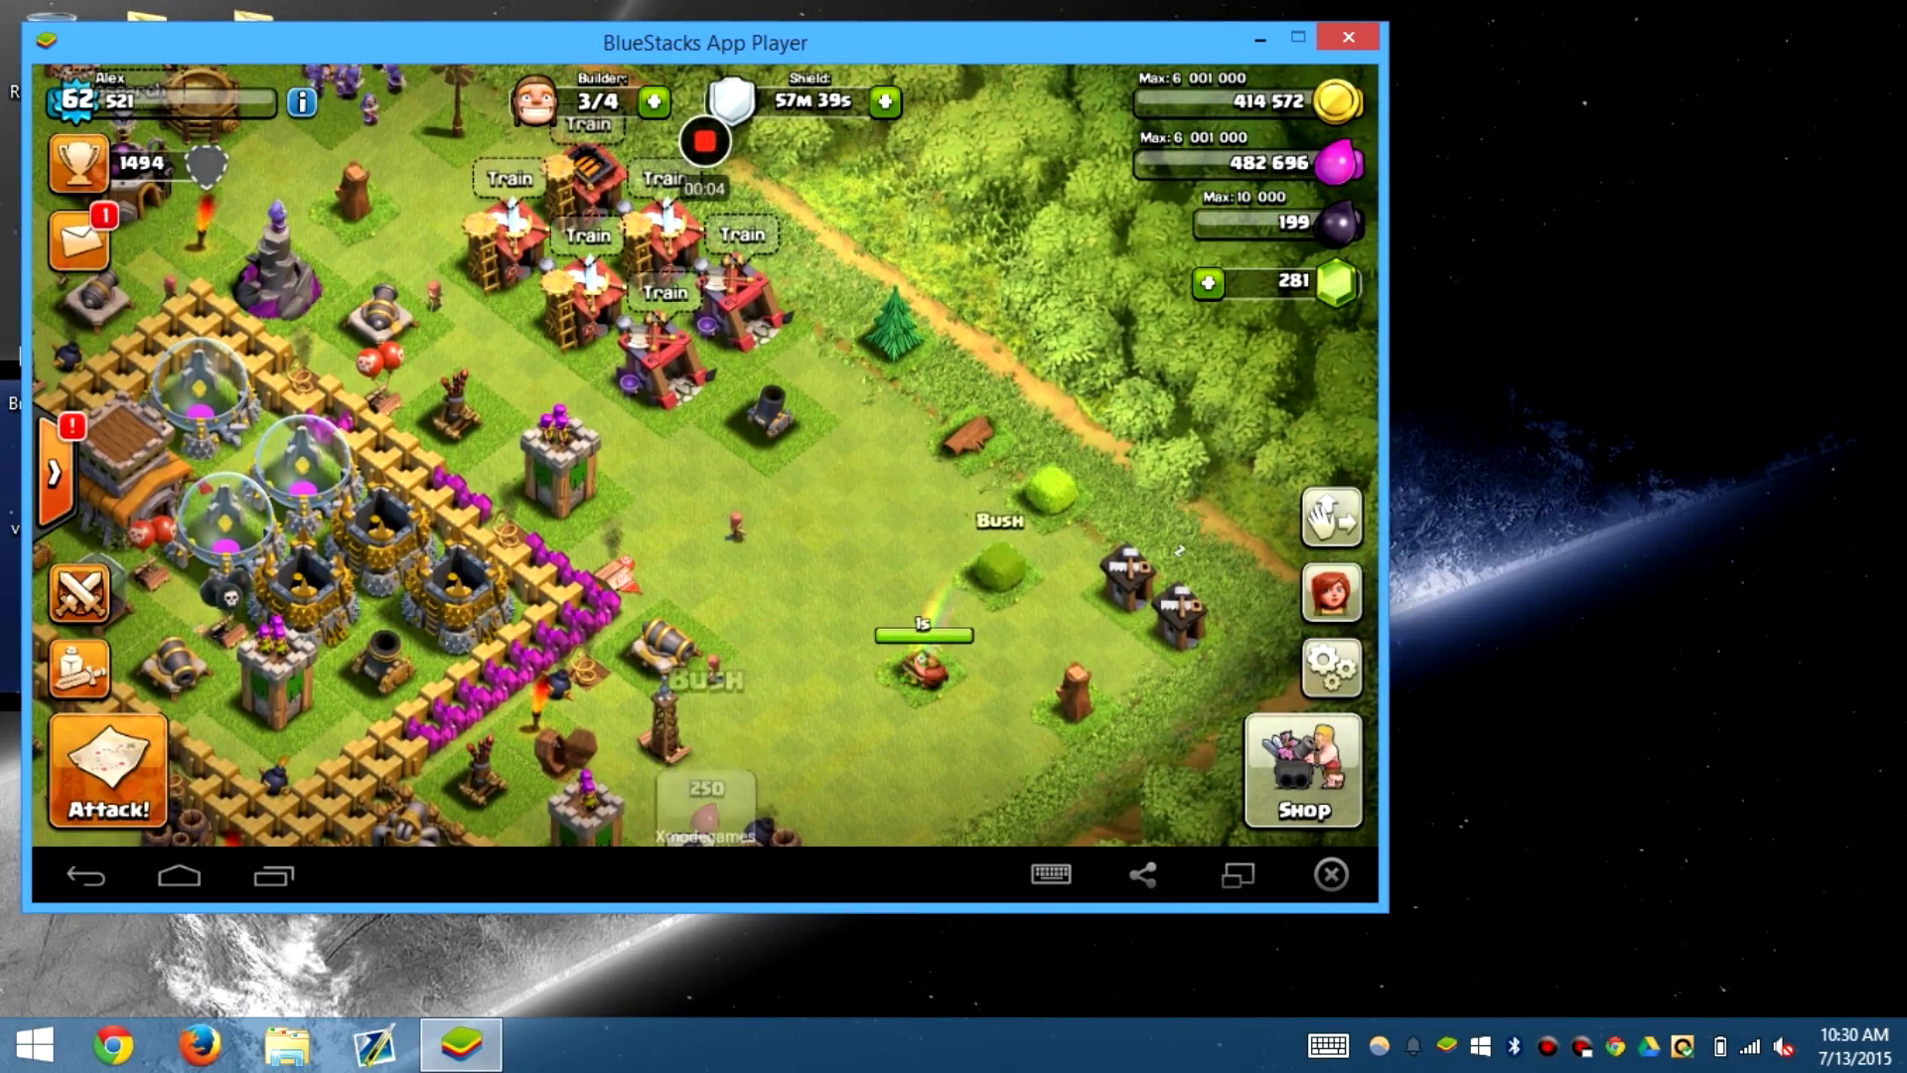
{"action": "left_click", "coordinate": [969, 435]}
{"action": "left_click", "coordinate": [894, 333]}
{"action": "left_click_drag", "start_coordinate": [477, 497], "coordinate": [1015, 311]}
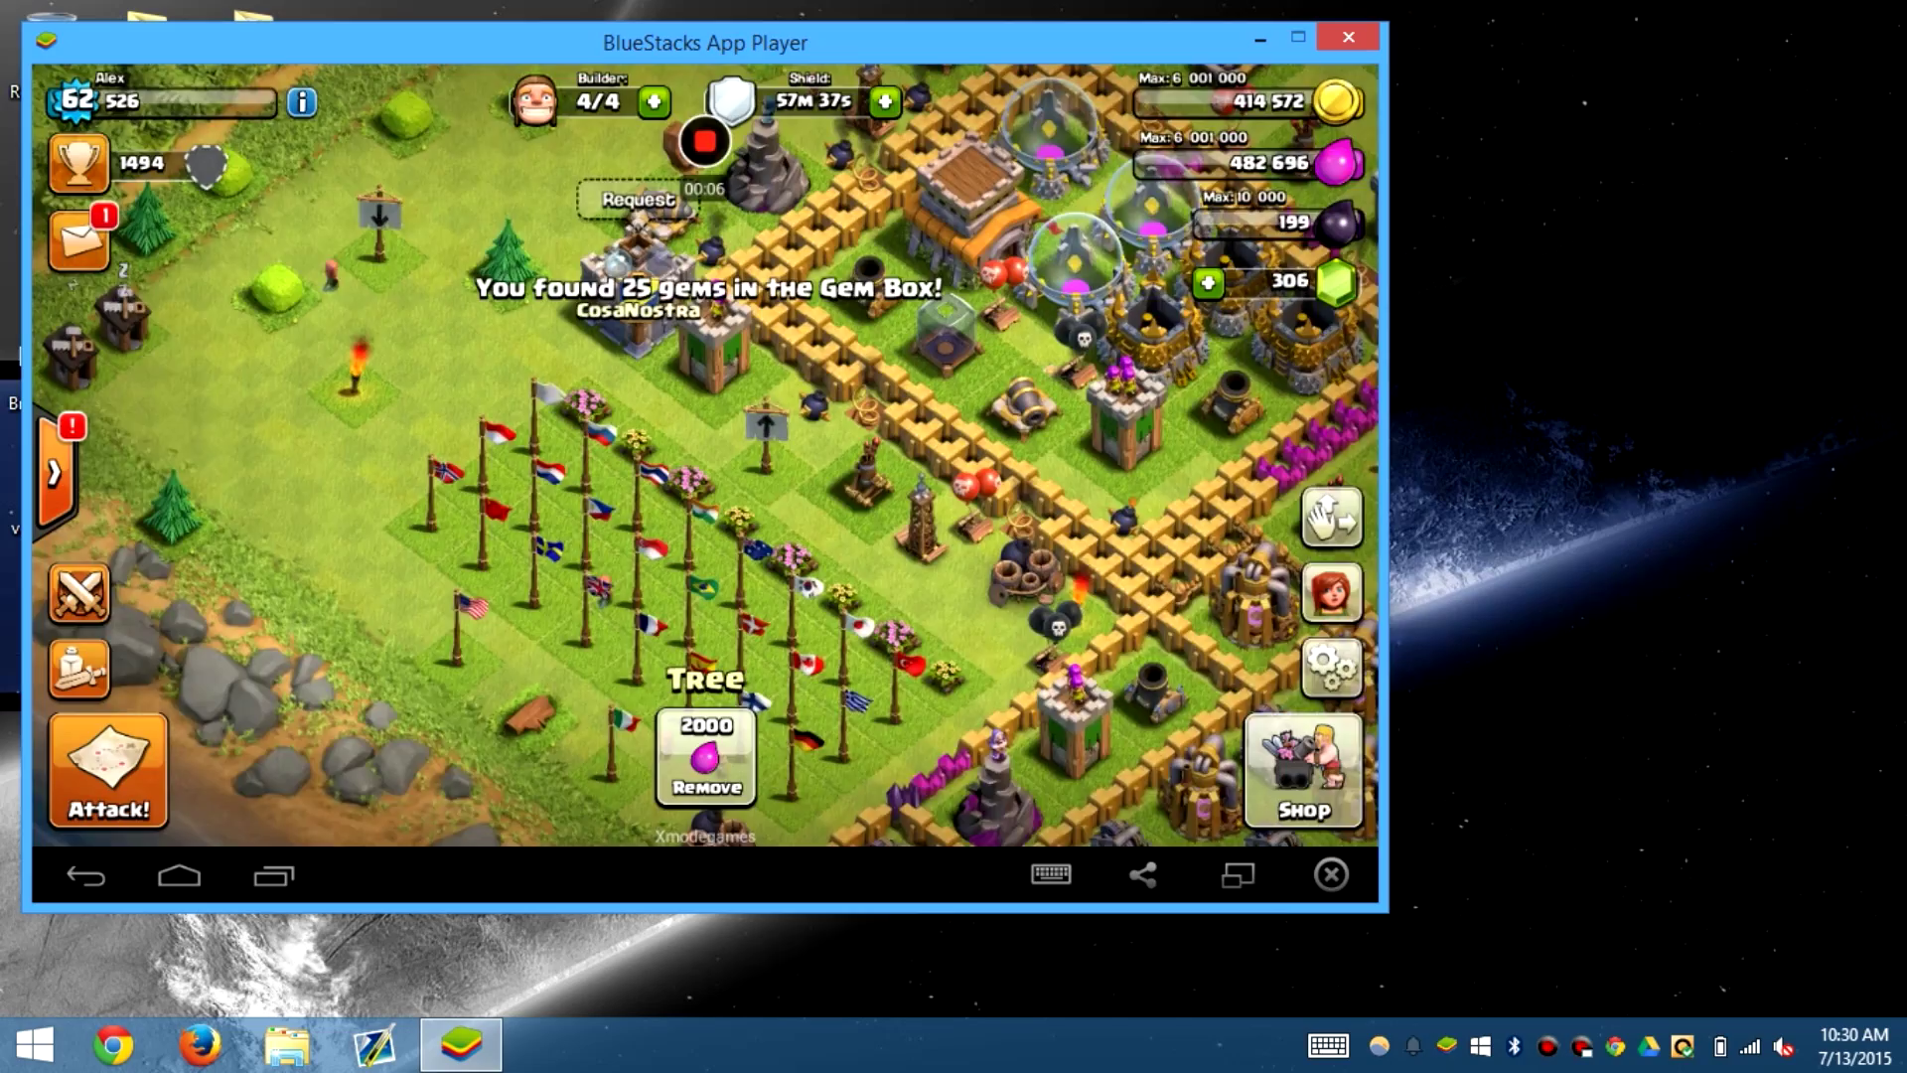
{"action": "left_click_drag", "start_coordinate": [695, 298], "coordinate": [325, 840]}
{"action": "left_click", "coordinate": [705, 141]}
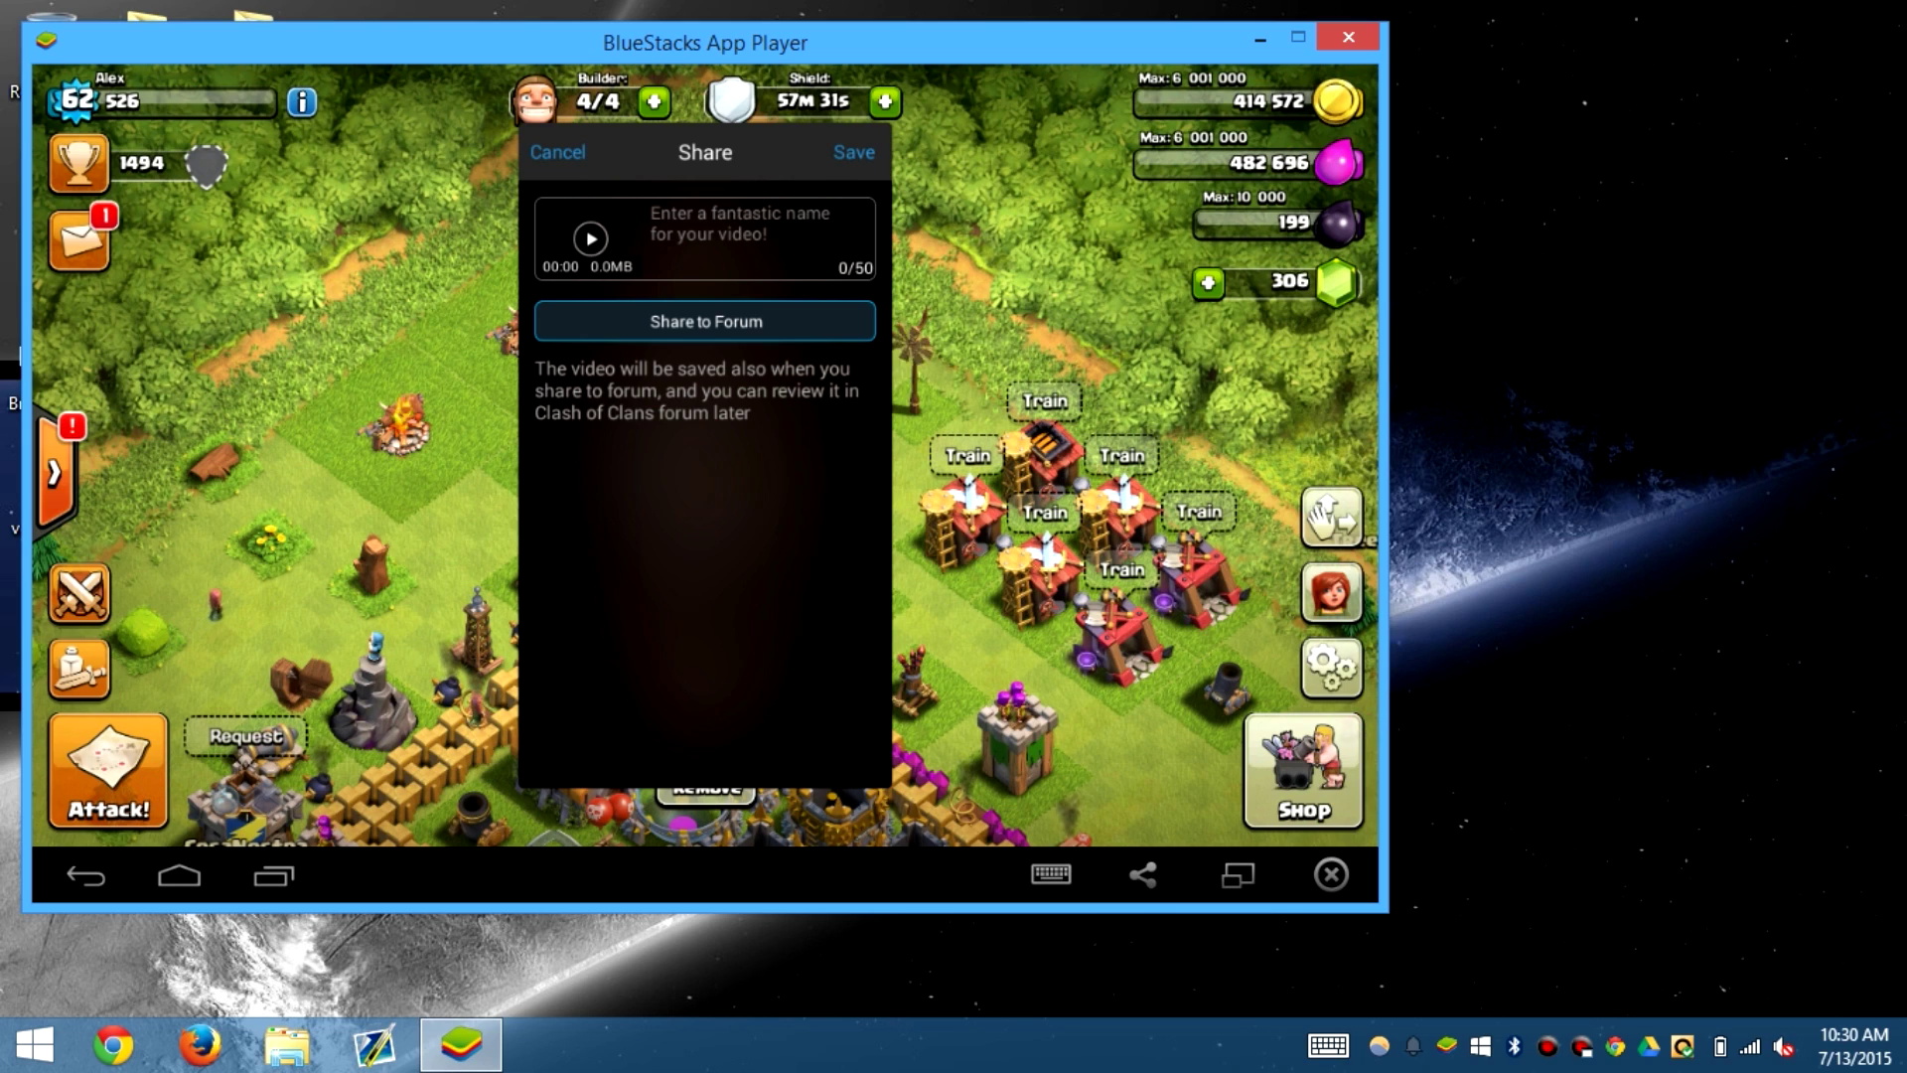
Step: Name the recorded video askdjalsnalsdf, then discard it by deleting the video
{"action": "left_click", "coordinate": [559, 151]}
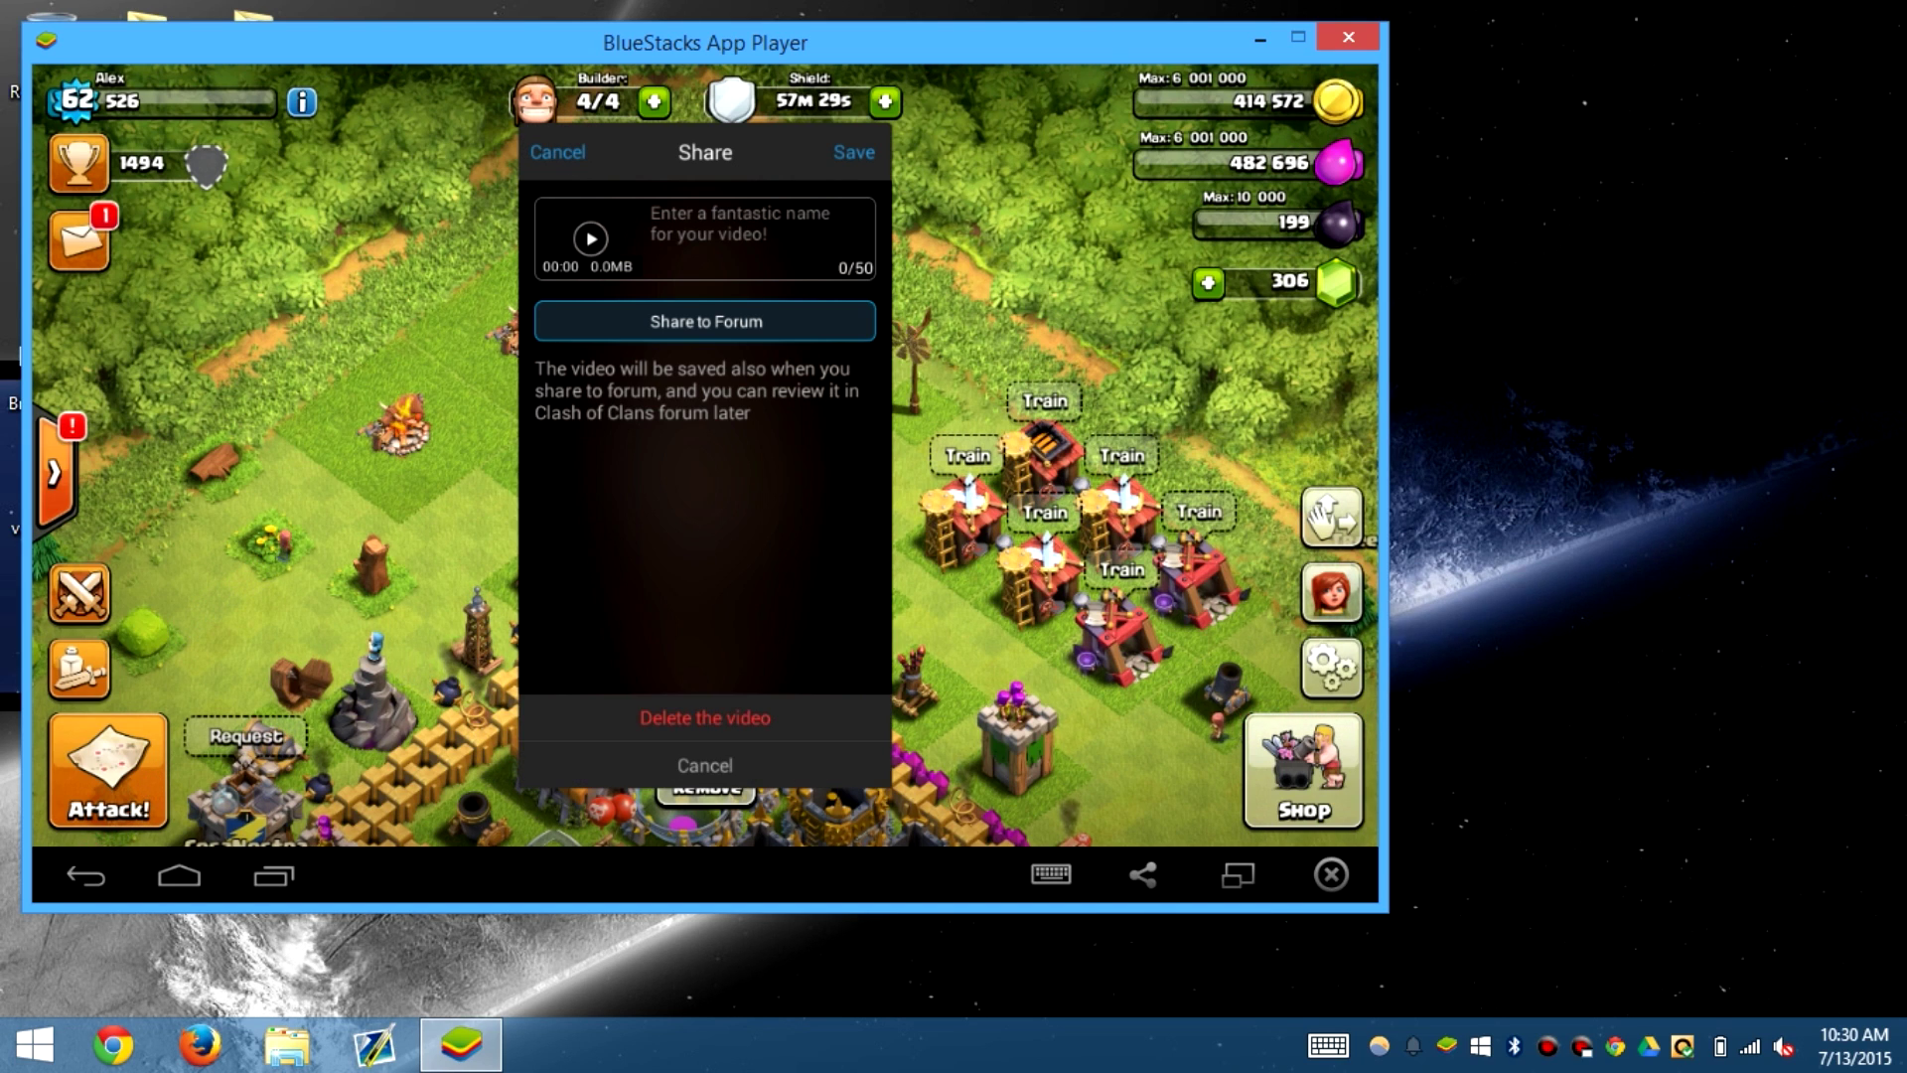
{"action": "key", "text": "Escape"}
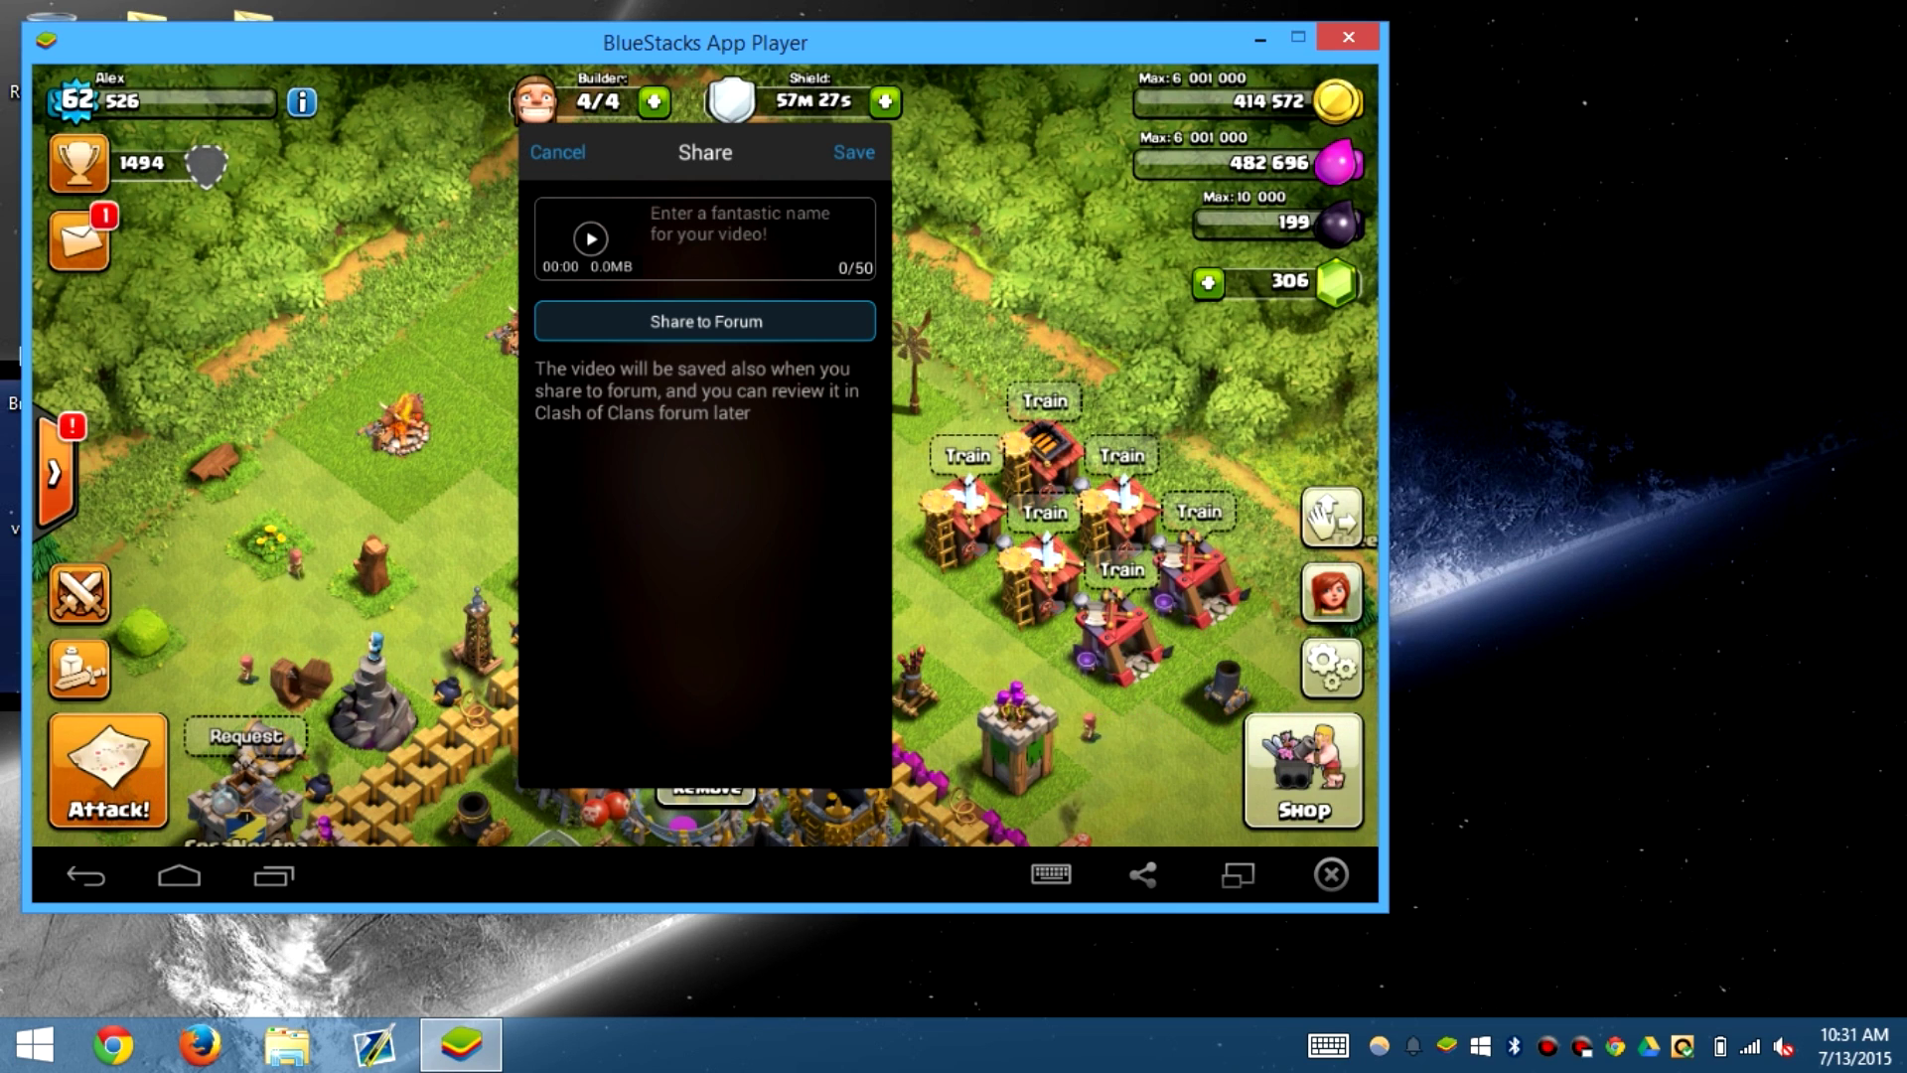
{"action": "type", "text": "askdjalsnalsdf"}
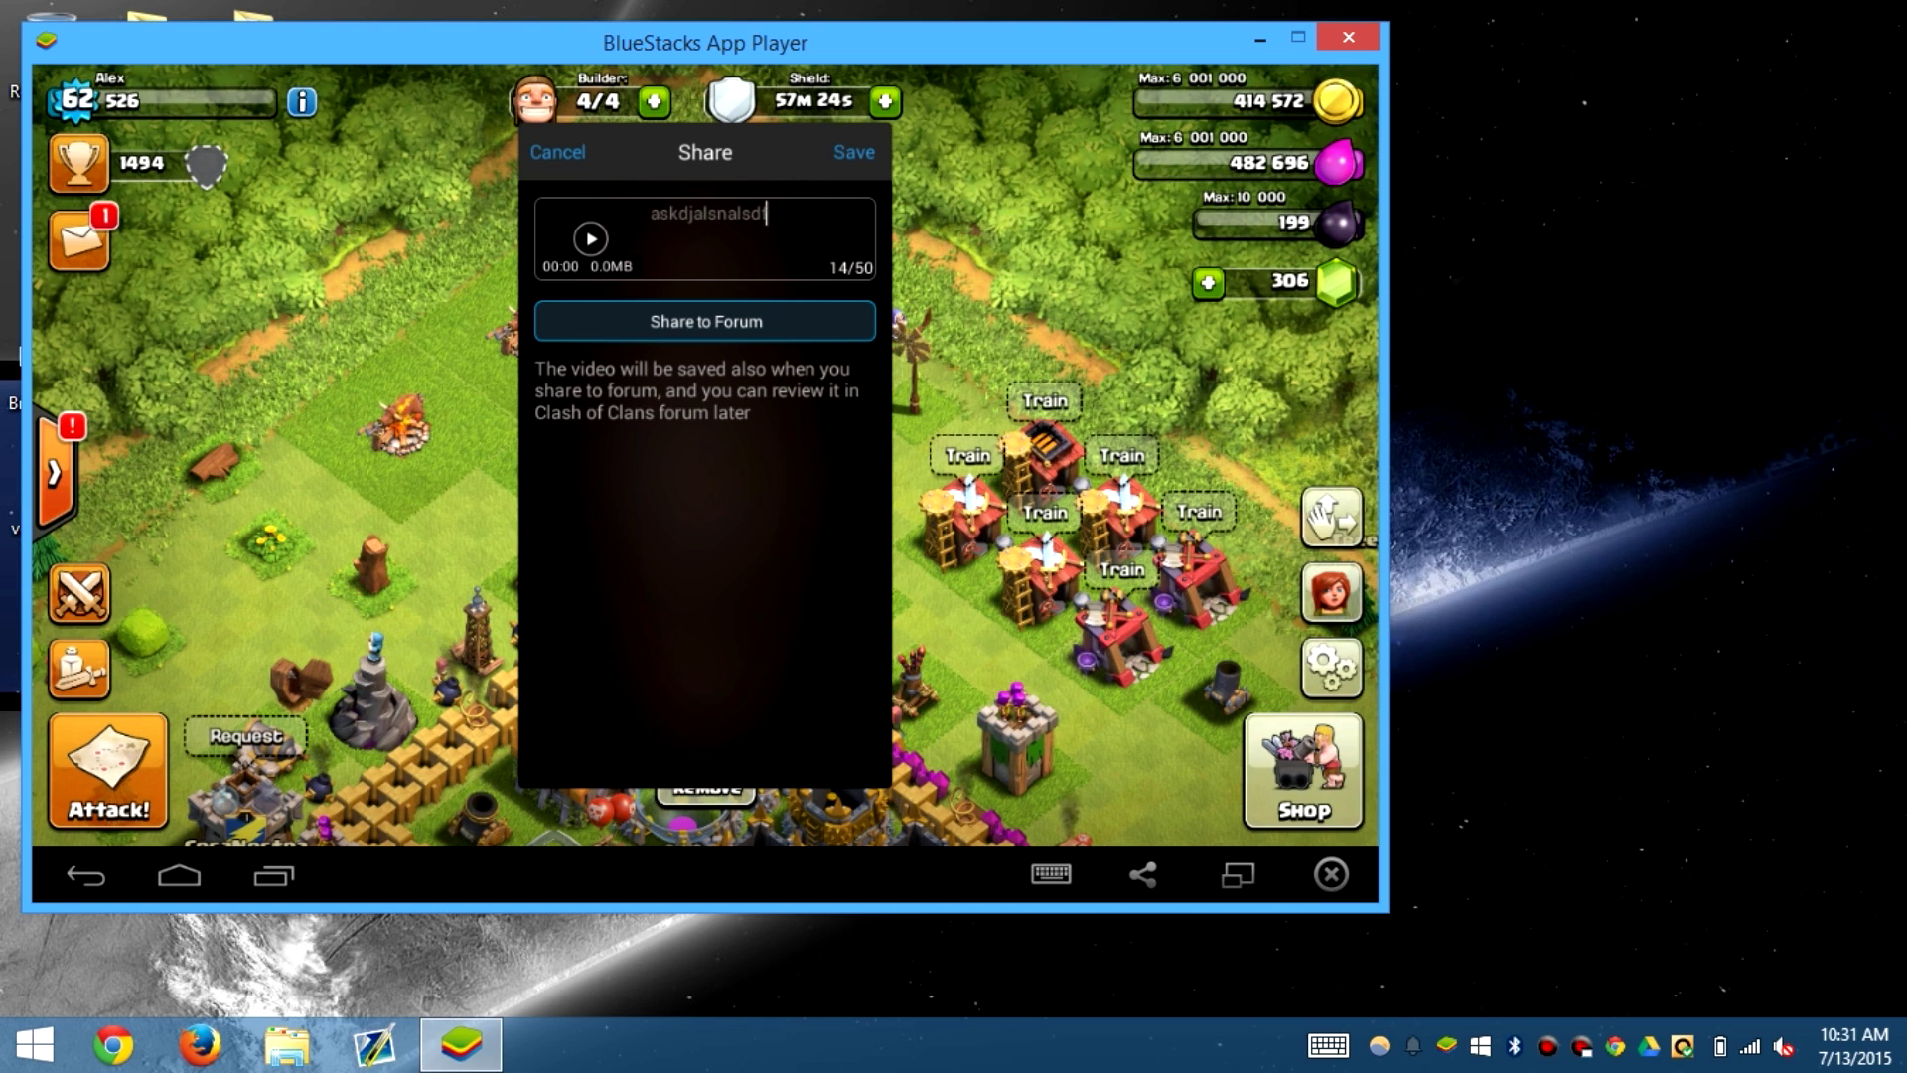
{"action": "key", "text": "Escape"}
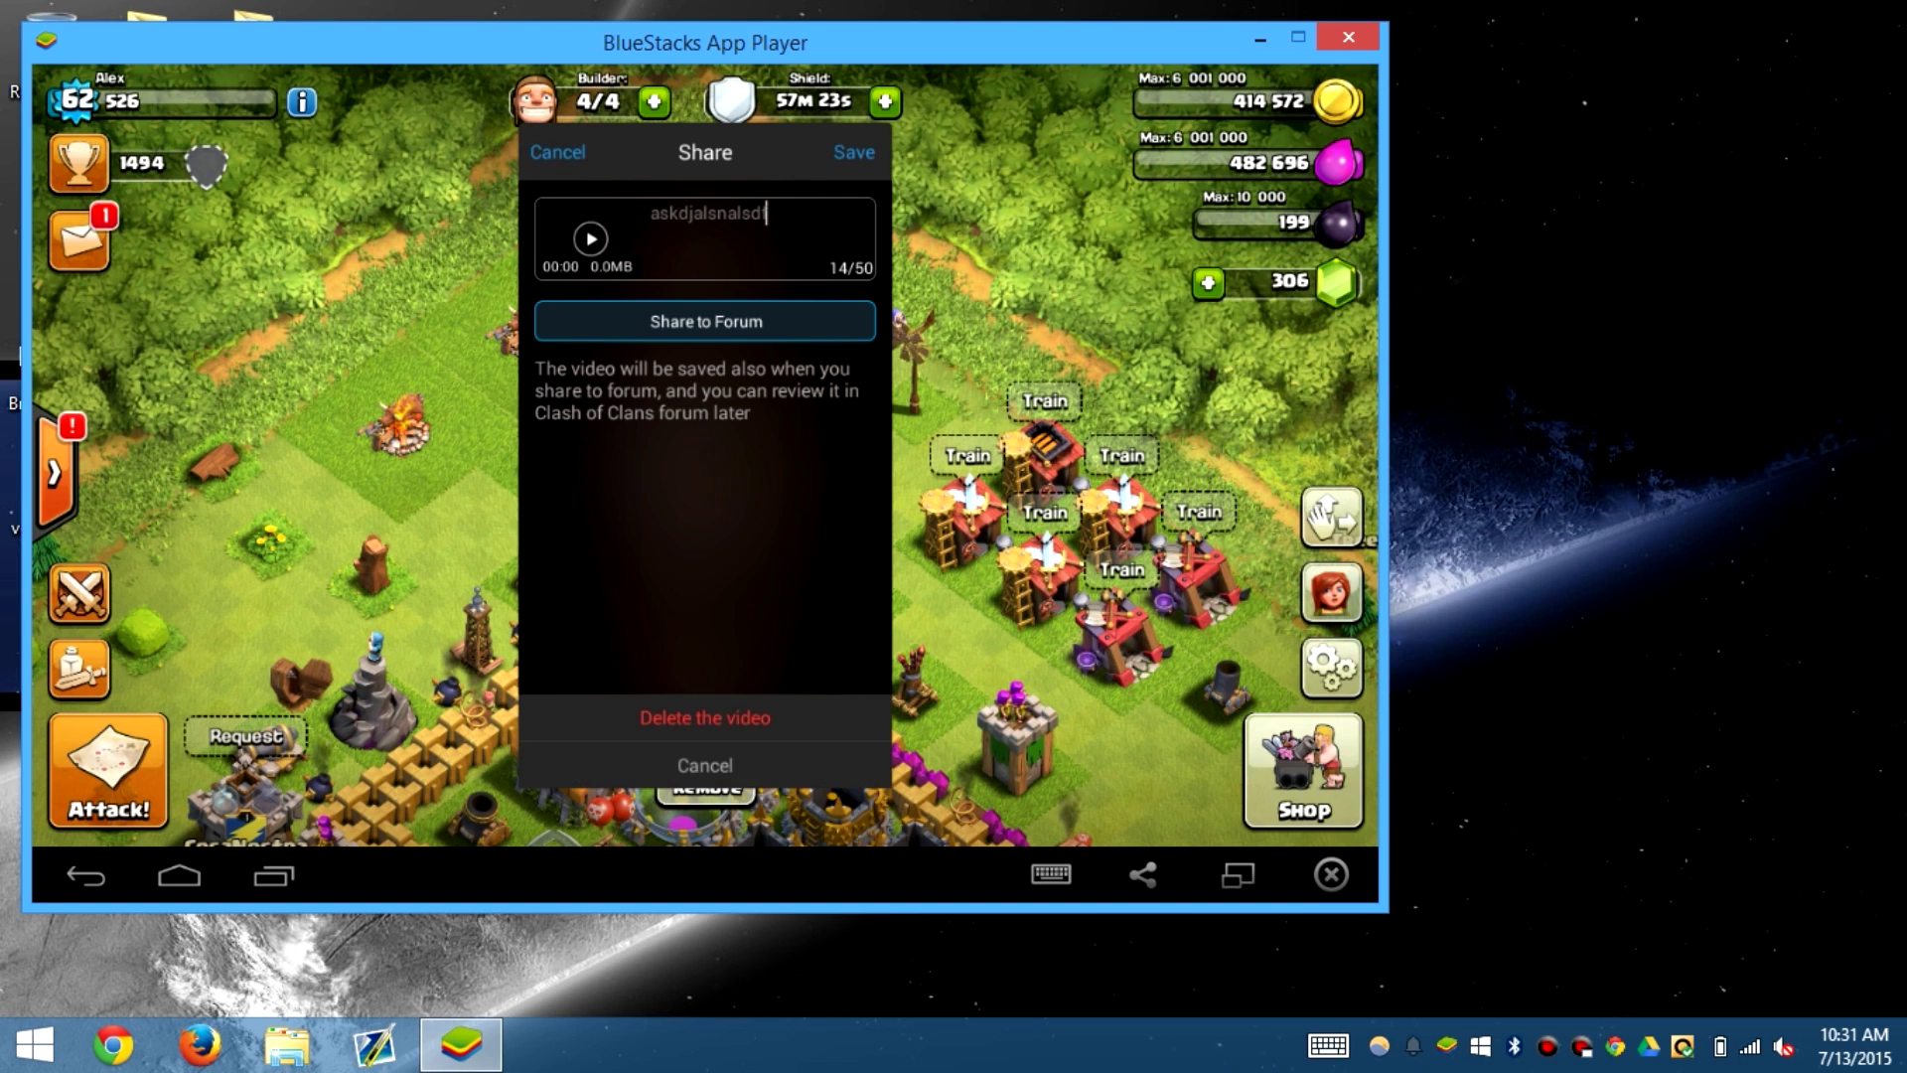
{"action": "left_click", "coordinate": [632, 725]}
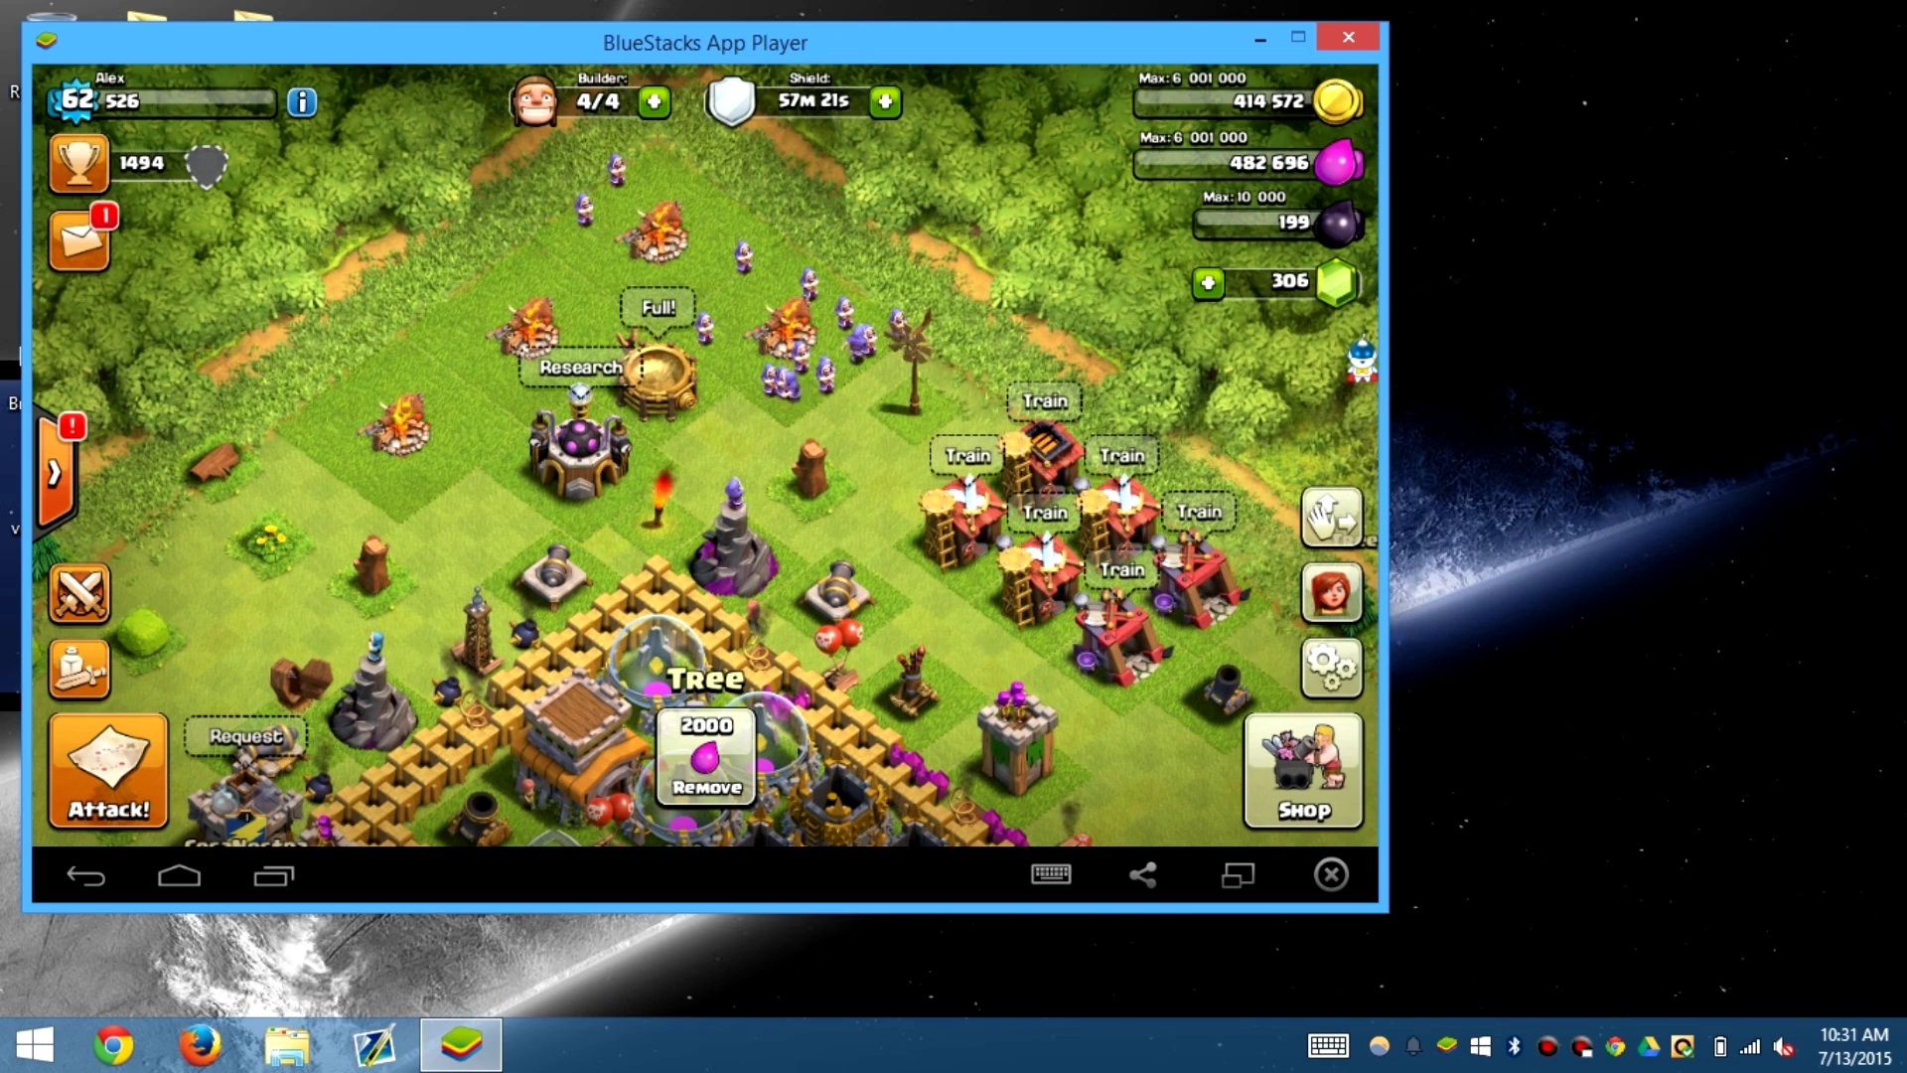
Step: Try the Xmod option in the in-game overlay again, and leave for the Android home screen
{"action": "left_click", "coordinate": [1361, 362]}
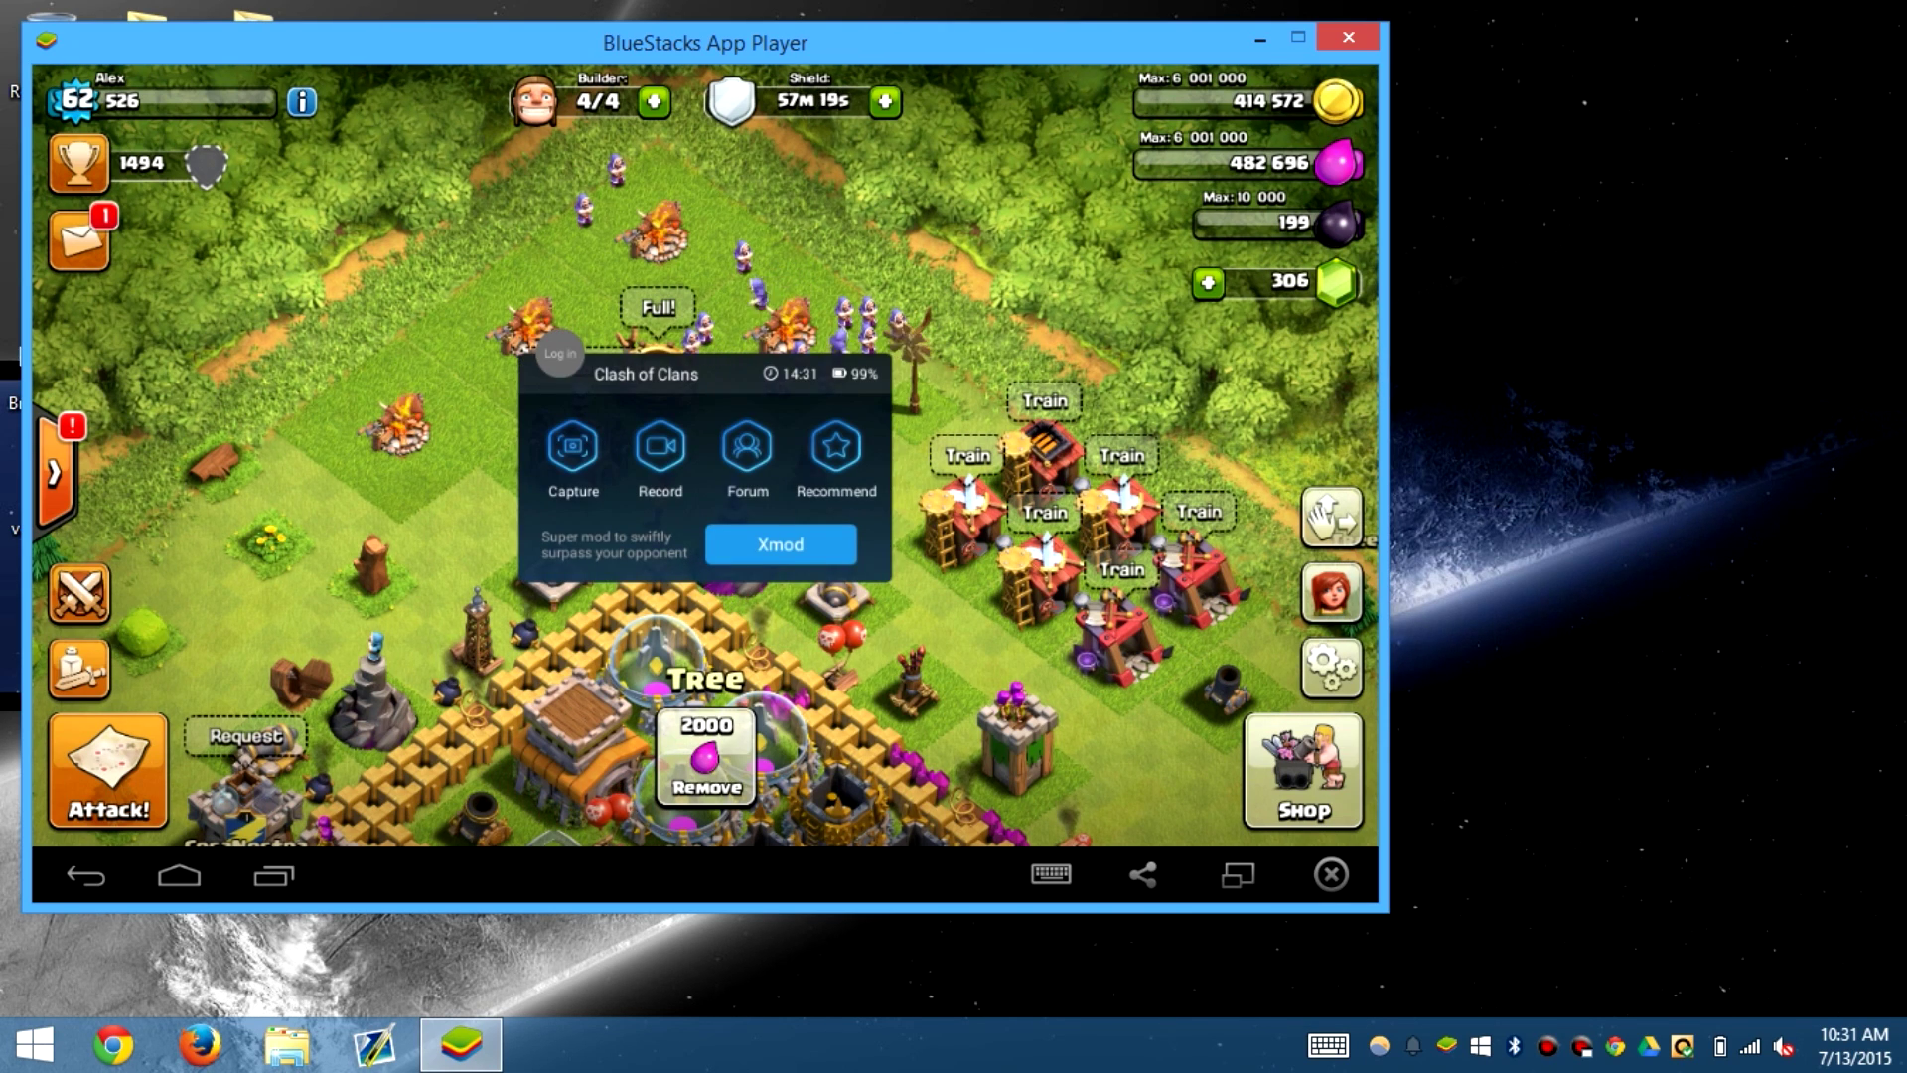
{"action": "left_click", "coordinate": [781, 545]}
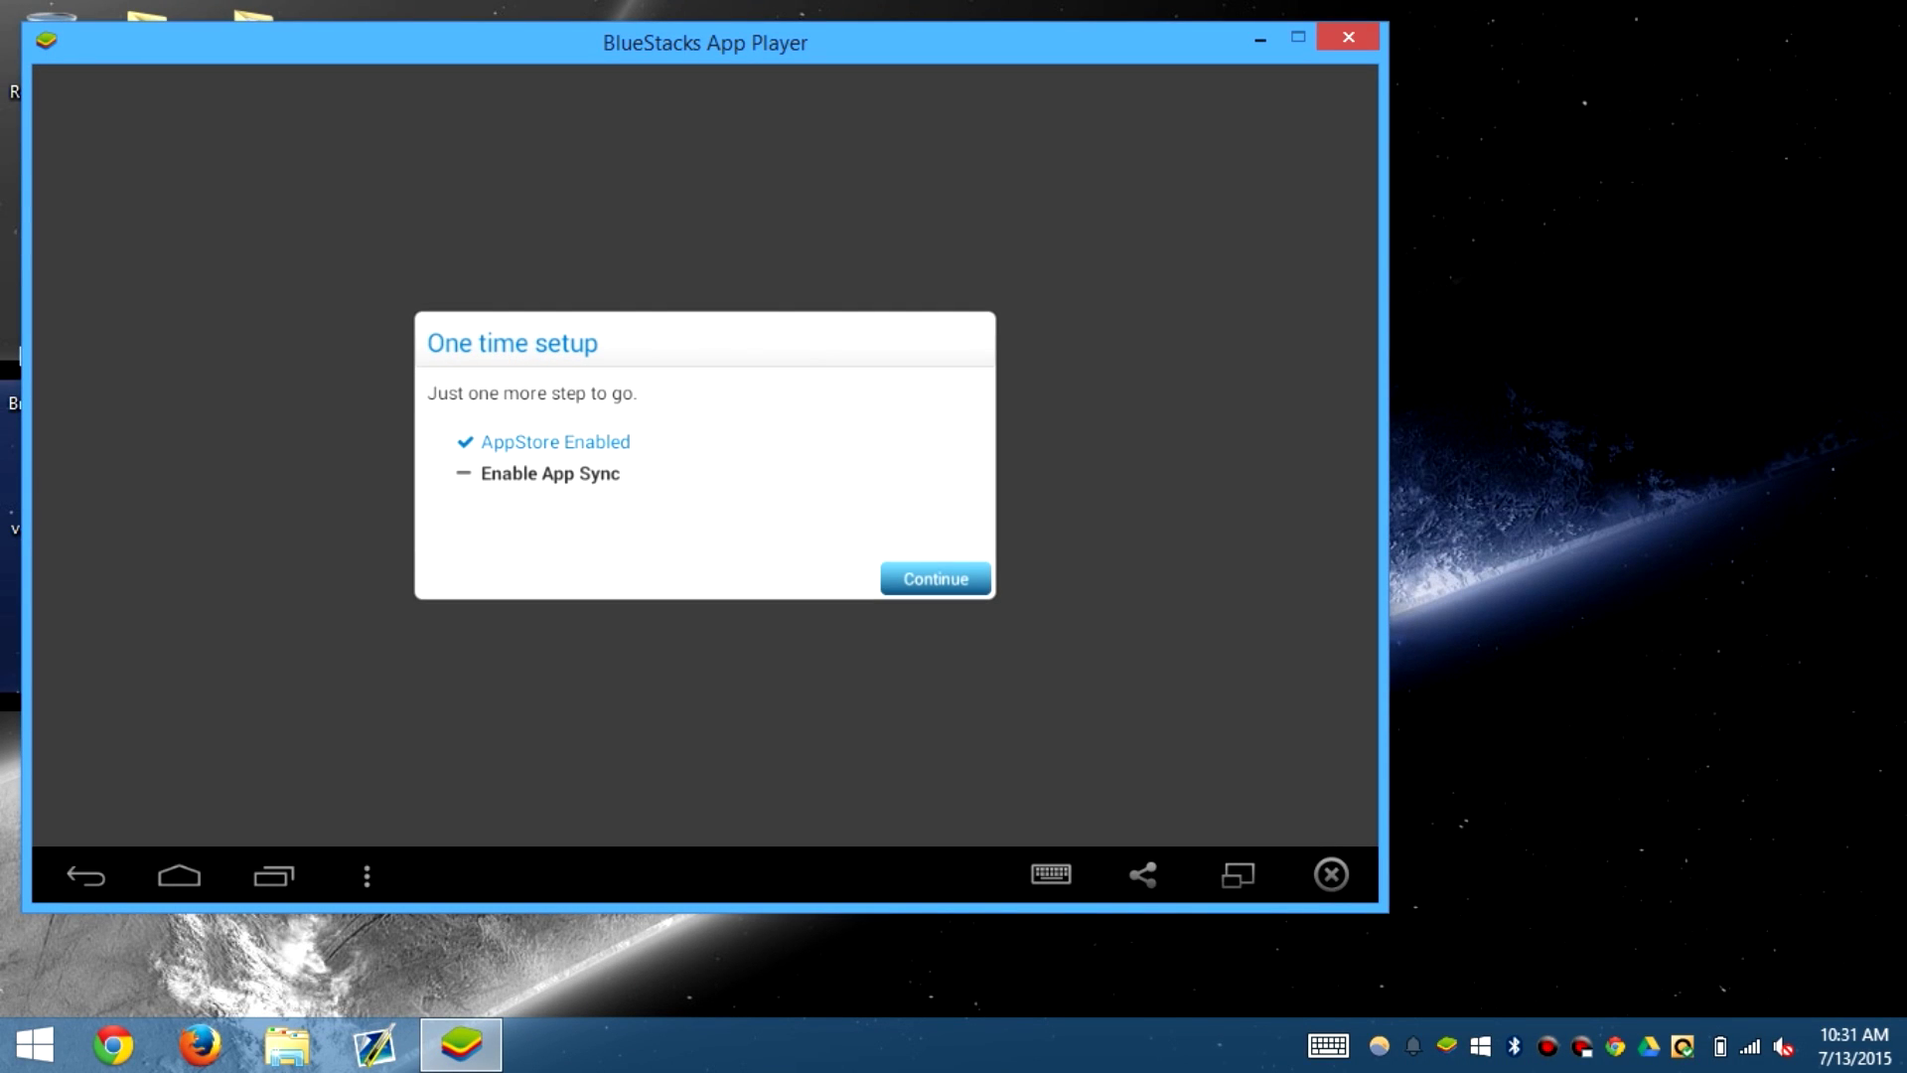
{"action": "left_click", "coordinate": [179, 875]}
Step: Close BS-Services, Clash of Clans and Xmodgames from the recent apps and return to the home screen
{"action": "left_click", "coordinate": [273, 875]}
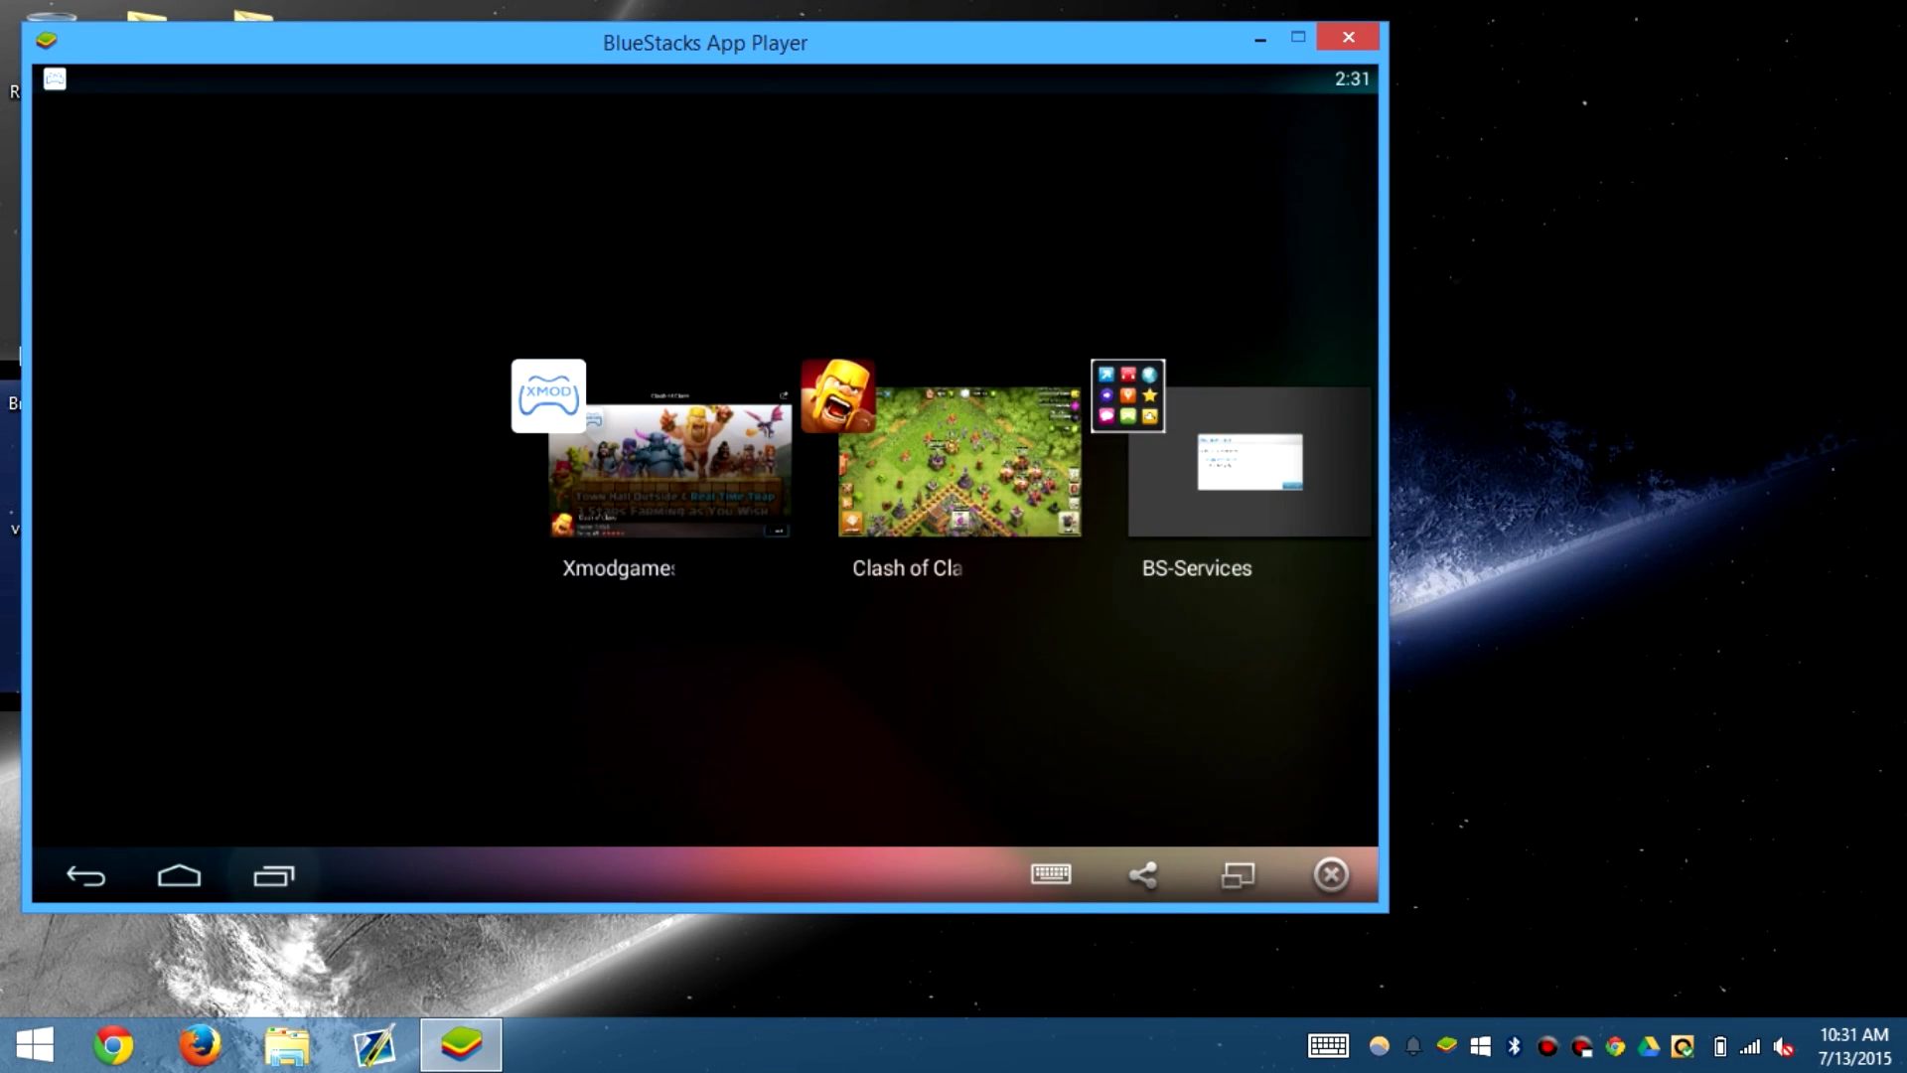
{"action": "left_click_drag", "start_coordinate": [1250, 462], "coordinate": [1249, 249]}
{"action": "left_click_drag", "start_coordinate": [959, 462], "coordinate": [959, 248]}
{"action": "left_click_drag", "start_coordinate": [1250, 462], "coordinate": [1249, 248]}
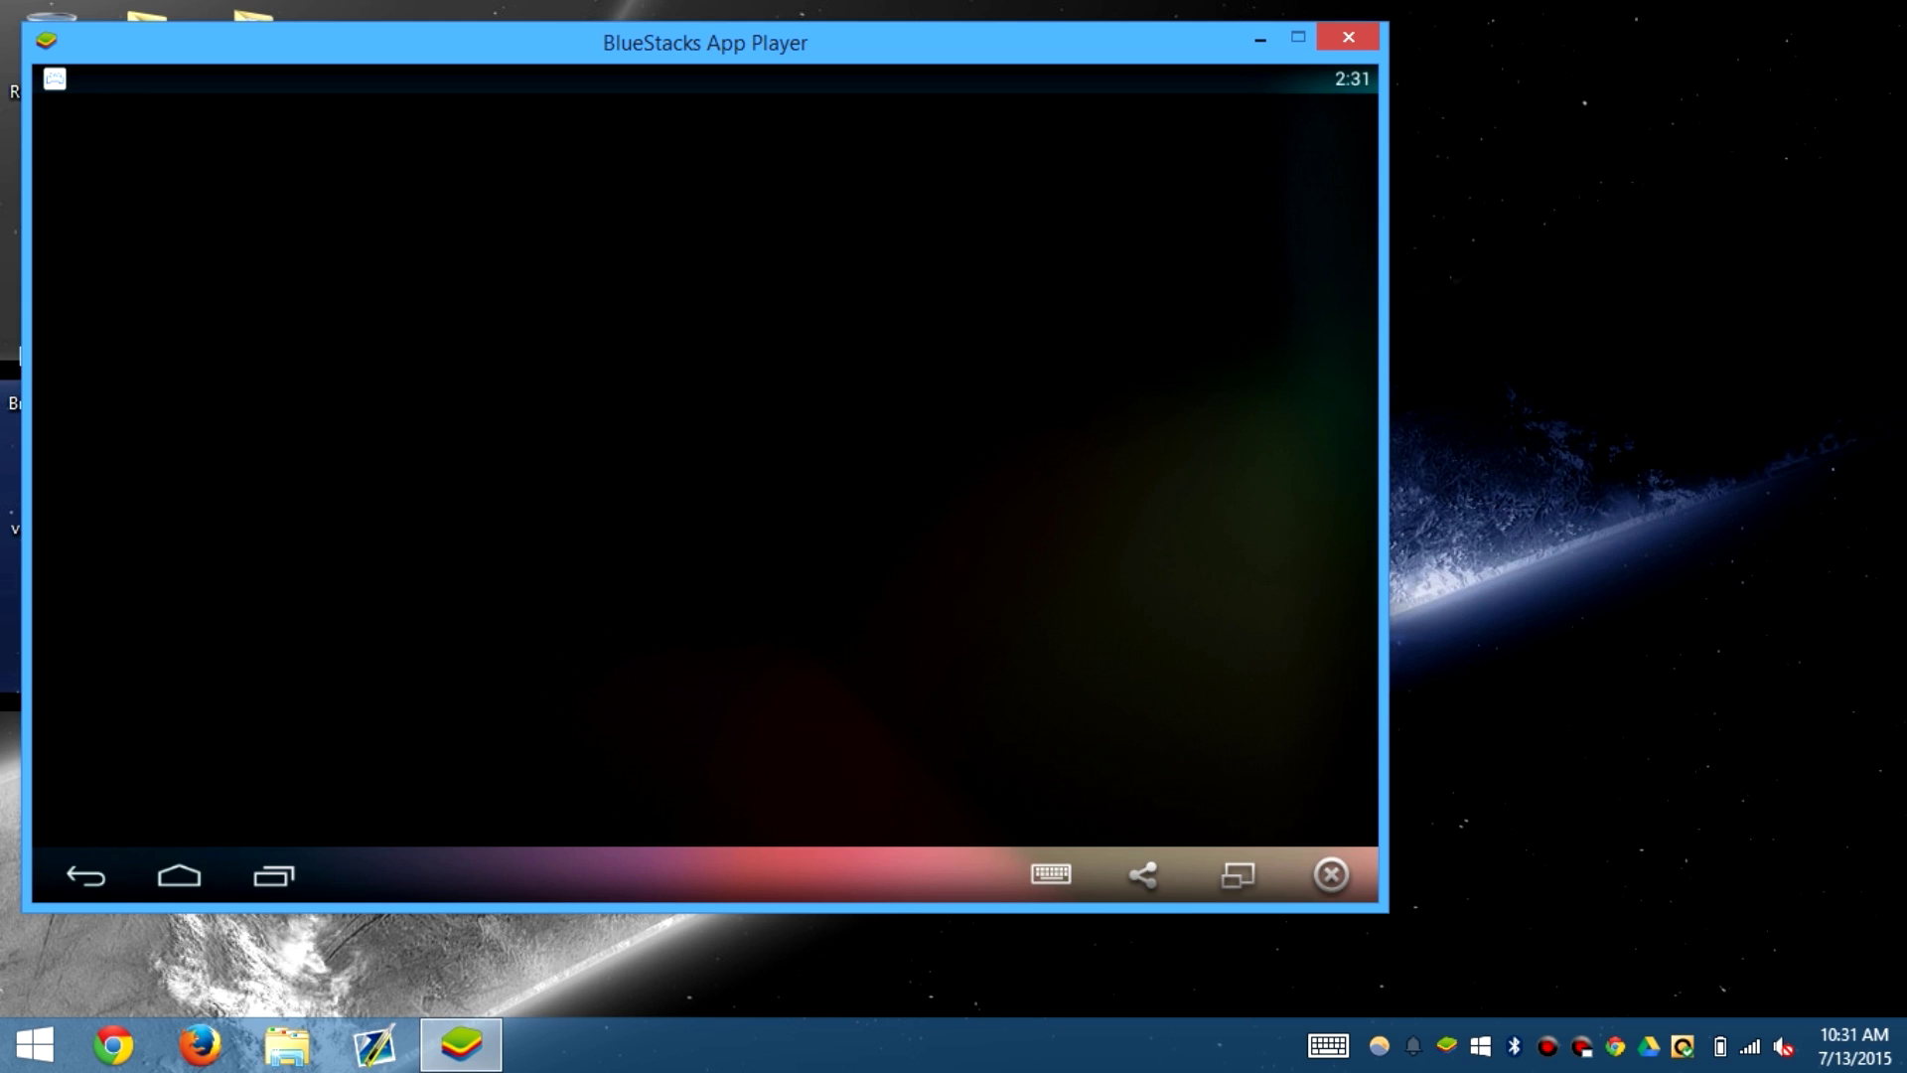
{"action": "mouse_move", "coordinate": [377, 79]}
{"action": "left_mouse_down"}
{"action": "mouse_move", "coordinate": [377, 720]}
{"action": "mouse_move", "coordinate": [377, 109]}
{"action": "left_mouse_up"}
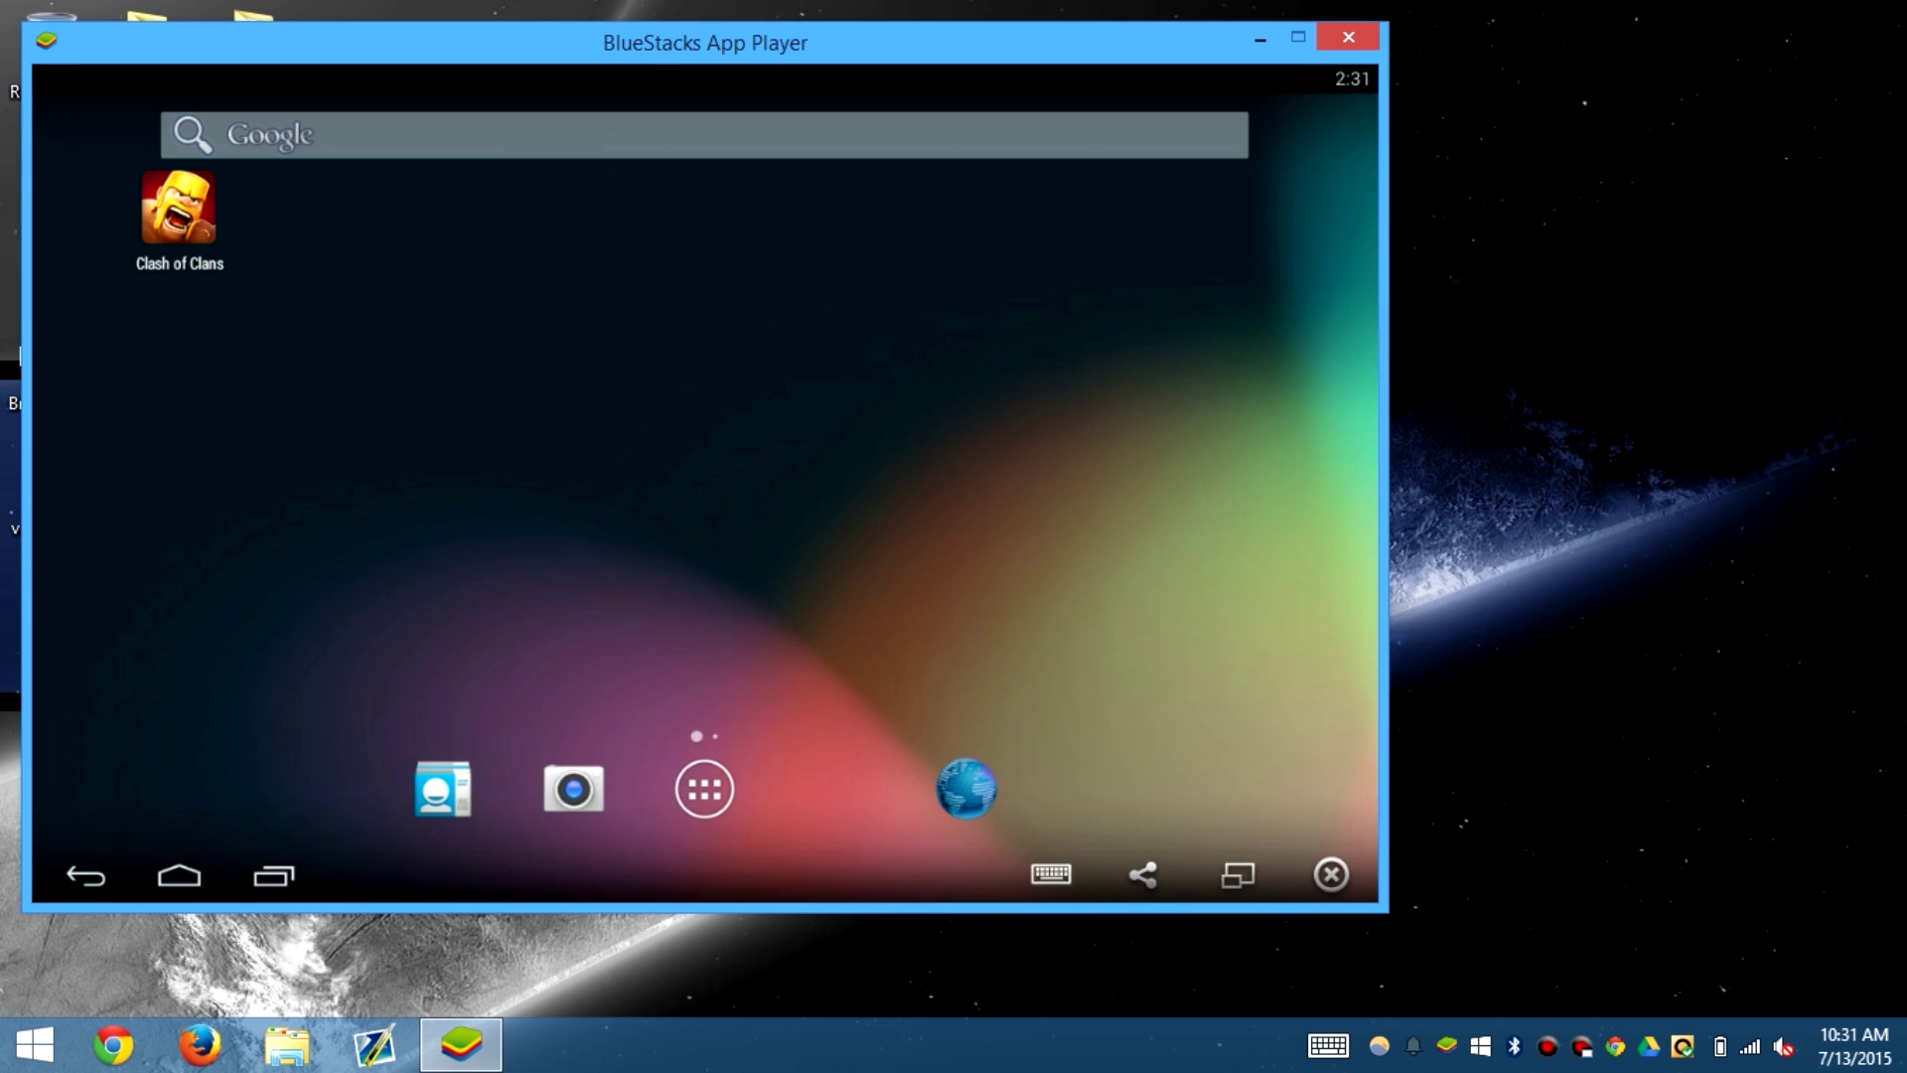
Step: Close the BlueStacks App Player after viewing its installed apps, and open the Windows Start screen
{"action": "left_click_drag", "start_coordinate": [447, 43], "coordinate": [747, 55]}
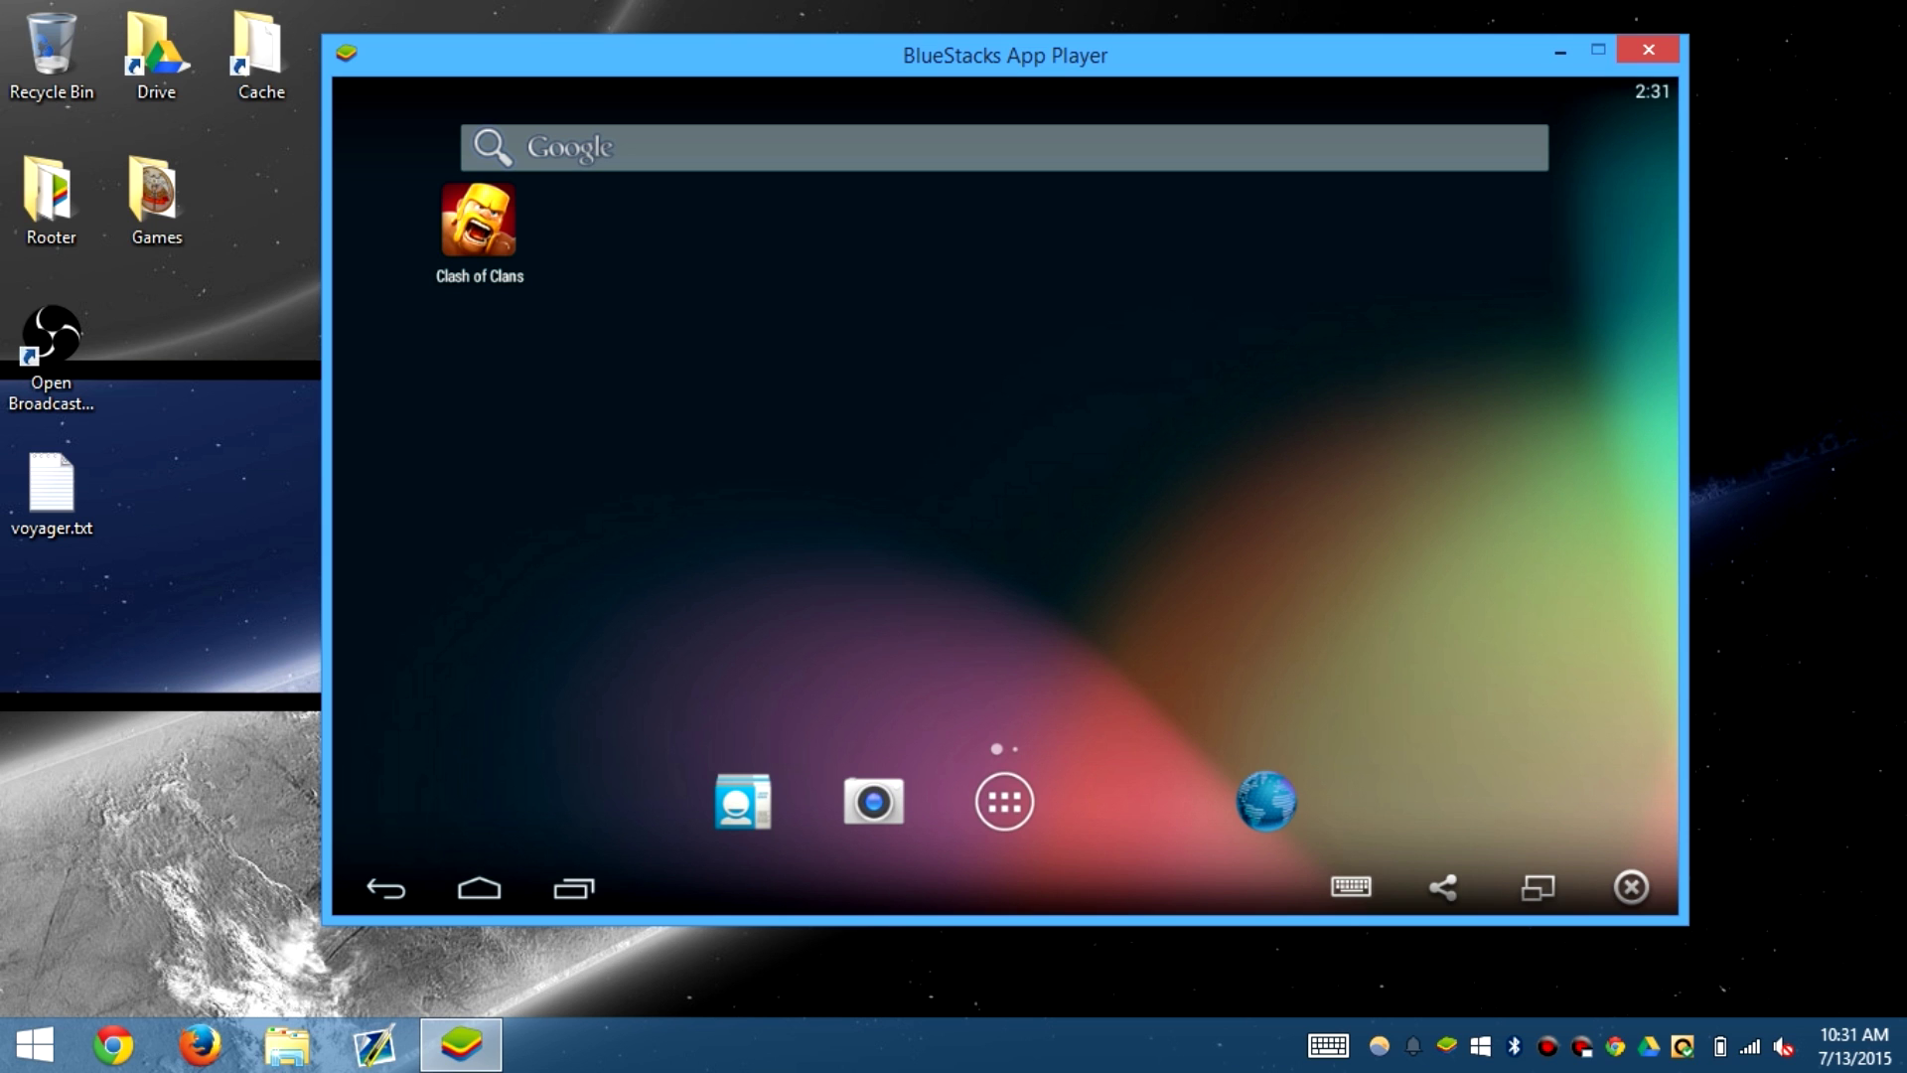
{"action": "left_click", "coordinate": [1004, 800]}
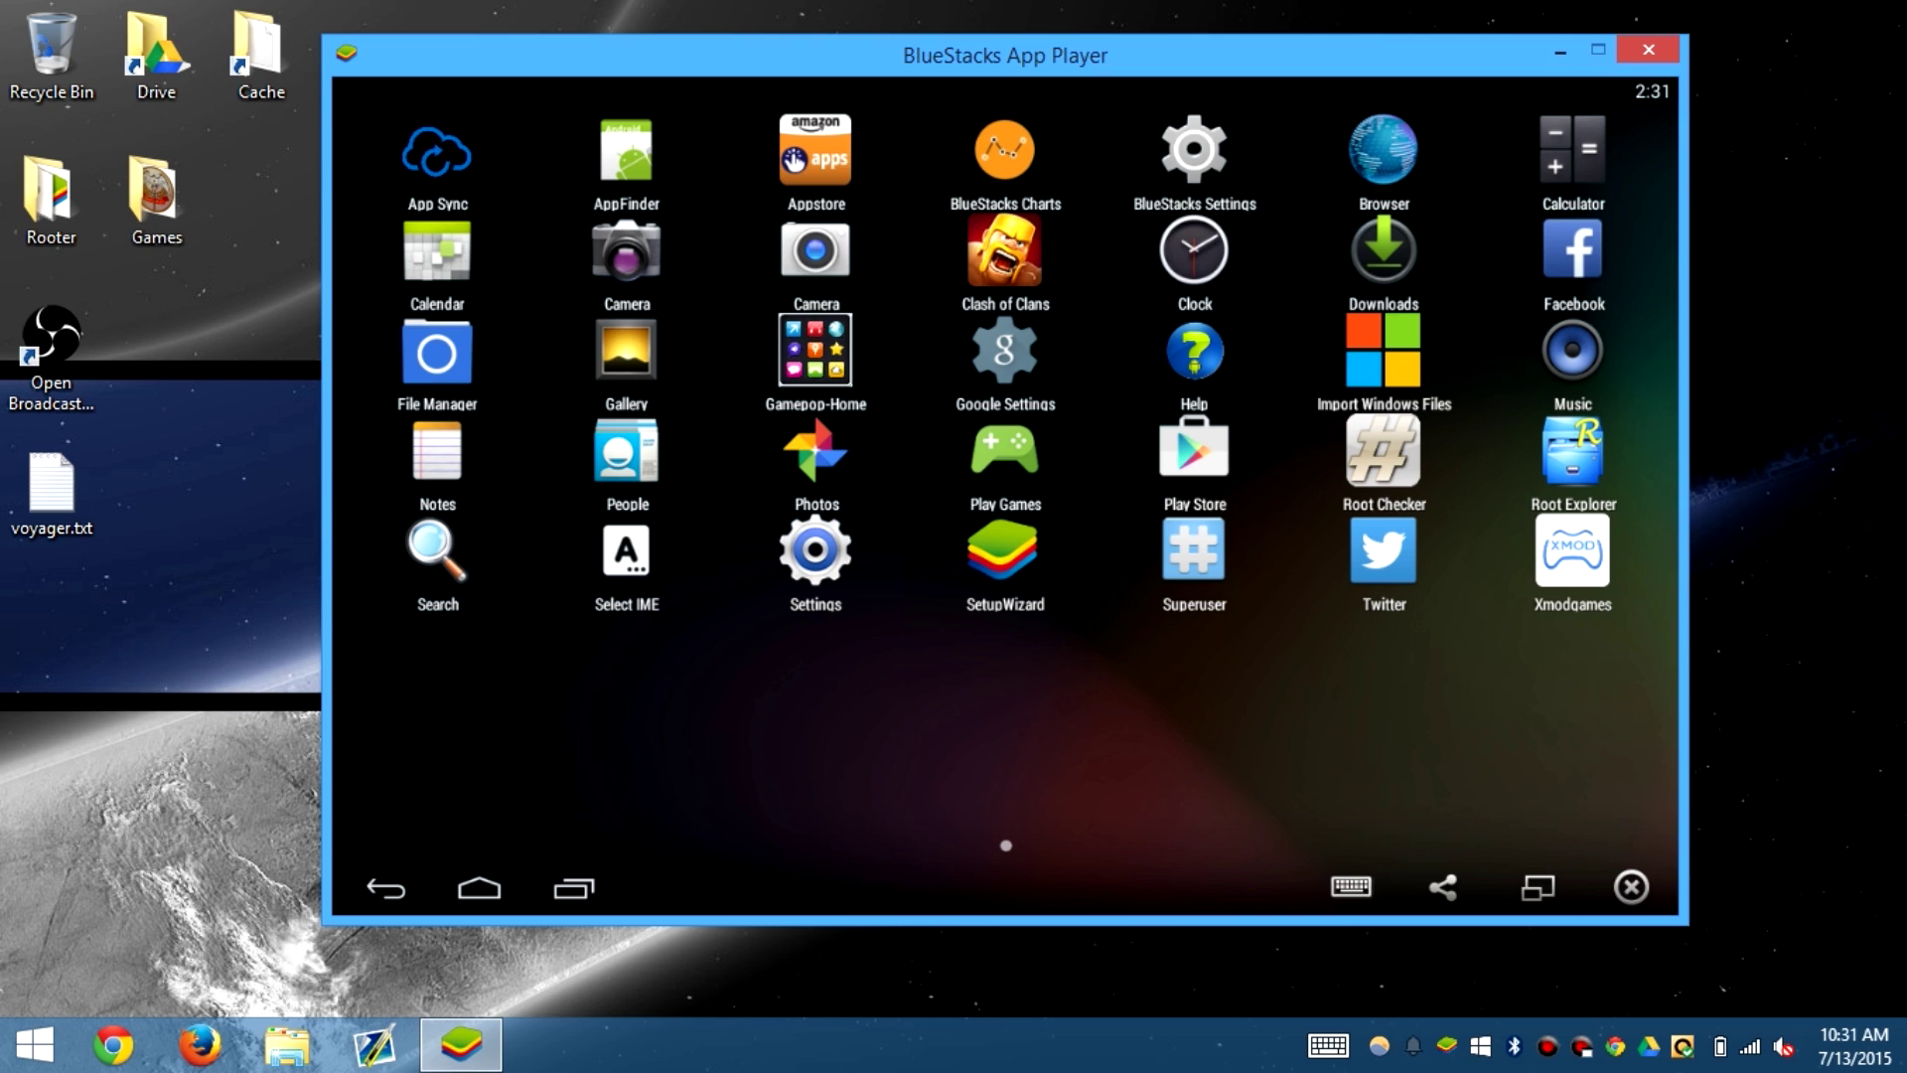
{"action": "left_click", "coordinate": [1649, 50]}
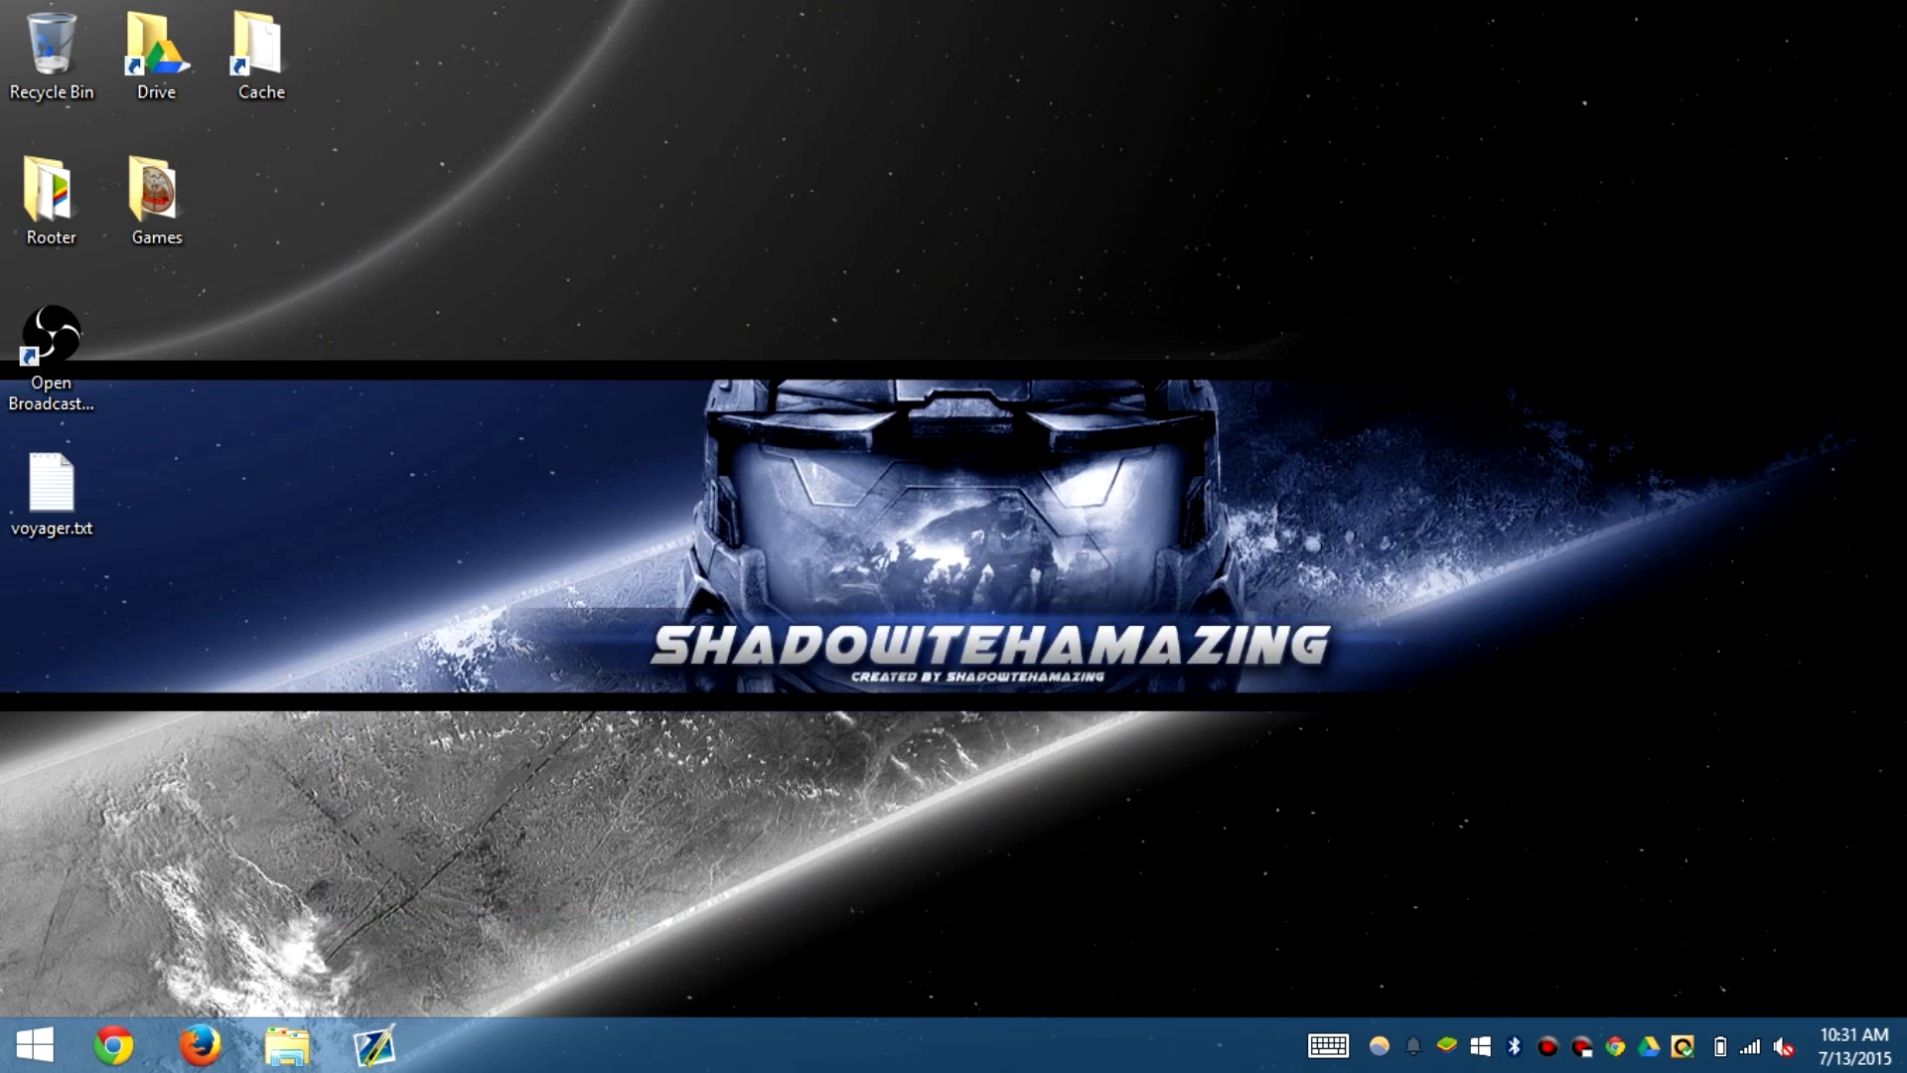
{"action": "key", "text": "super"}
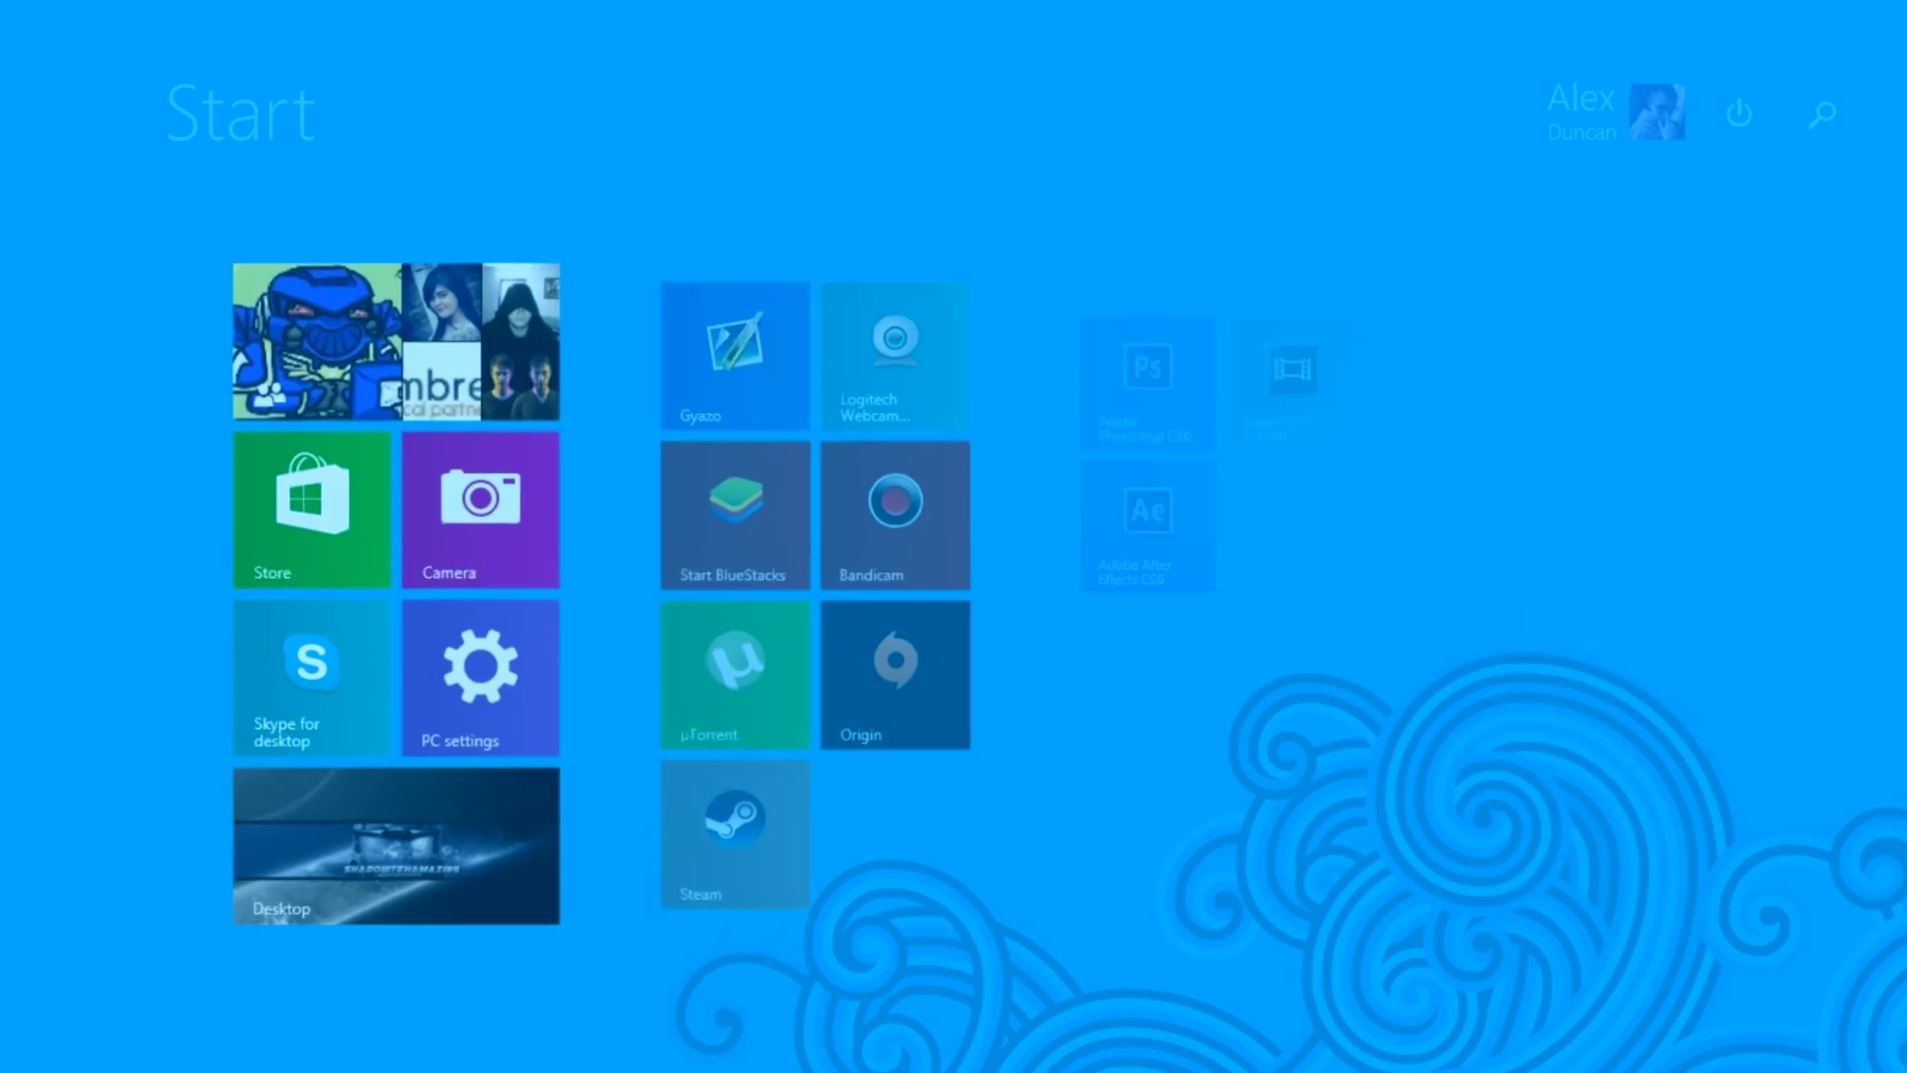
Step: Start BlueStacks from the desktop, open Xmodgames from the full app list, and launch Clash of Clans through it
{"action": "left_click", "coordinate": [37, 1055]}
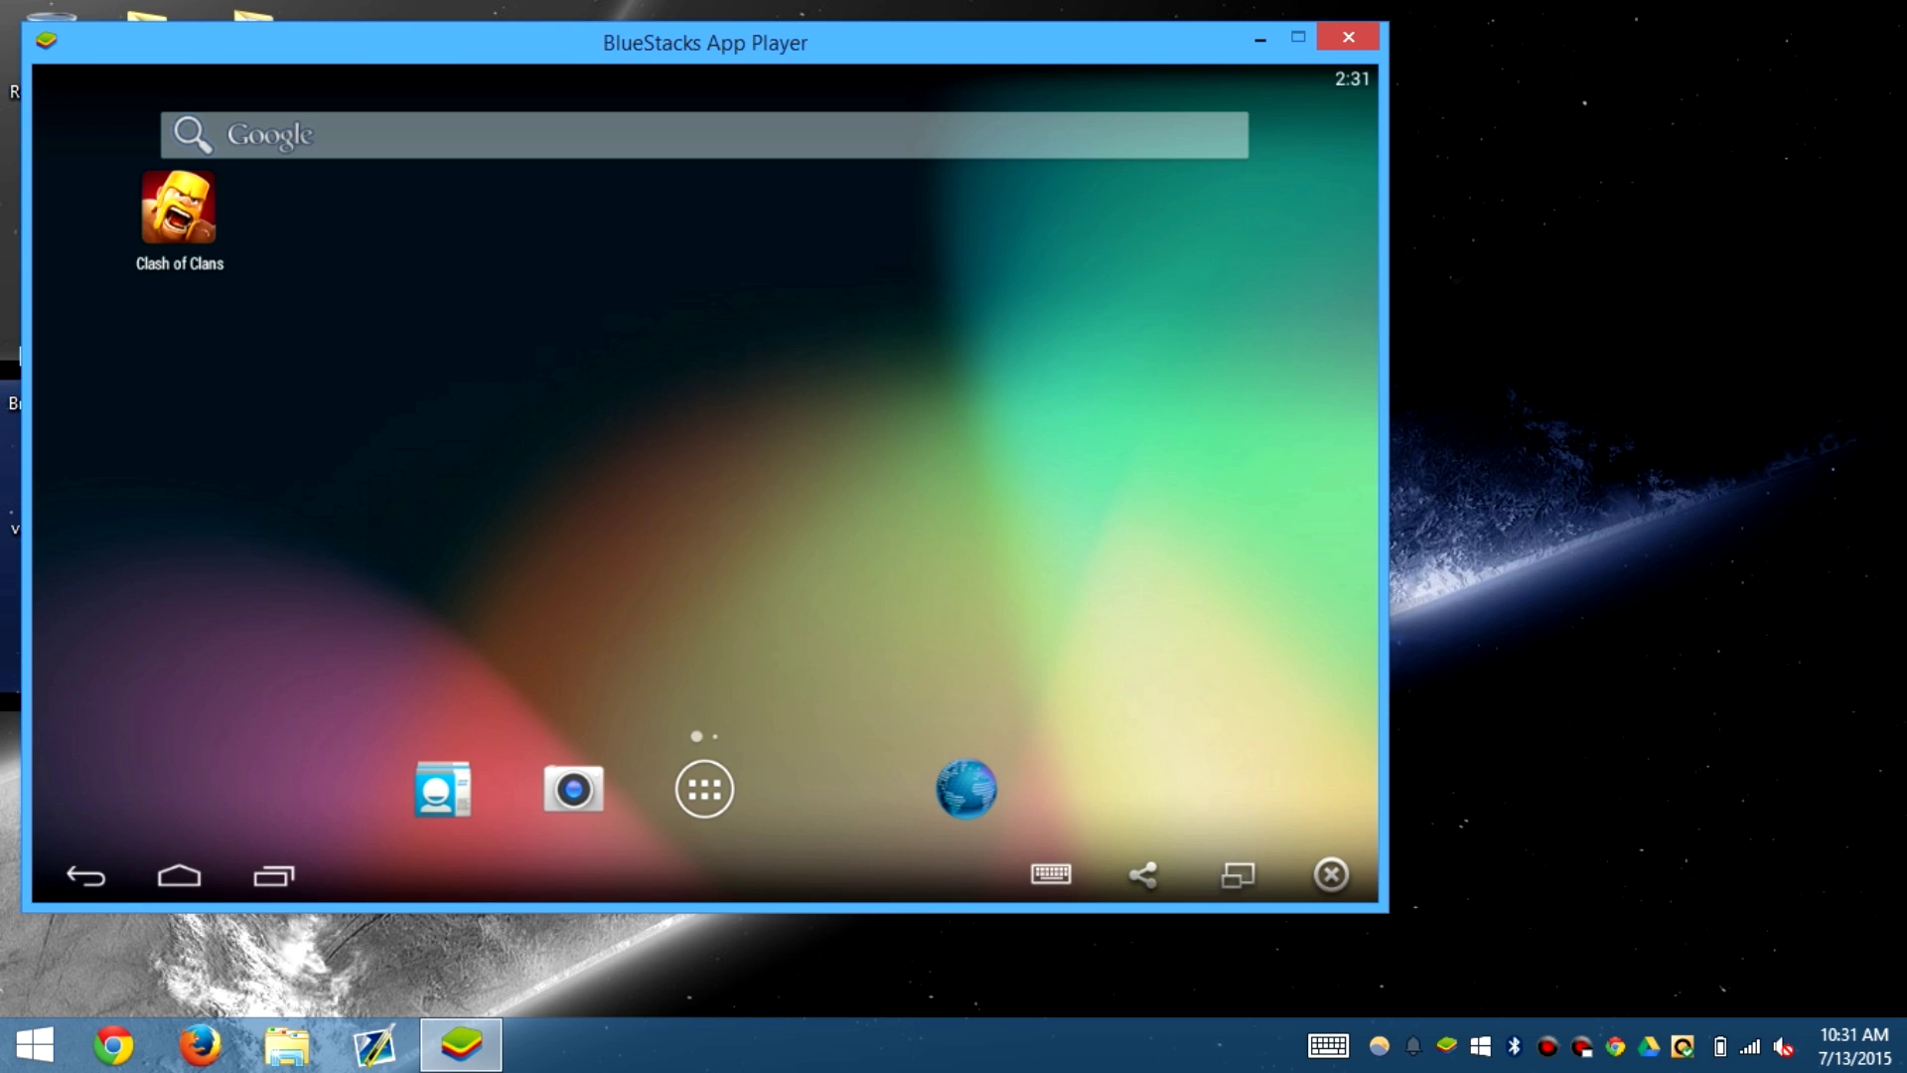
{"action": "left_click", "coordinate": [704, 789]}
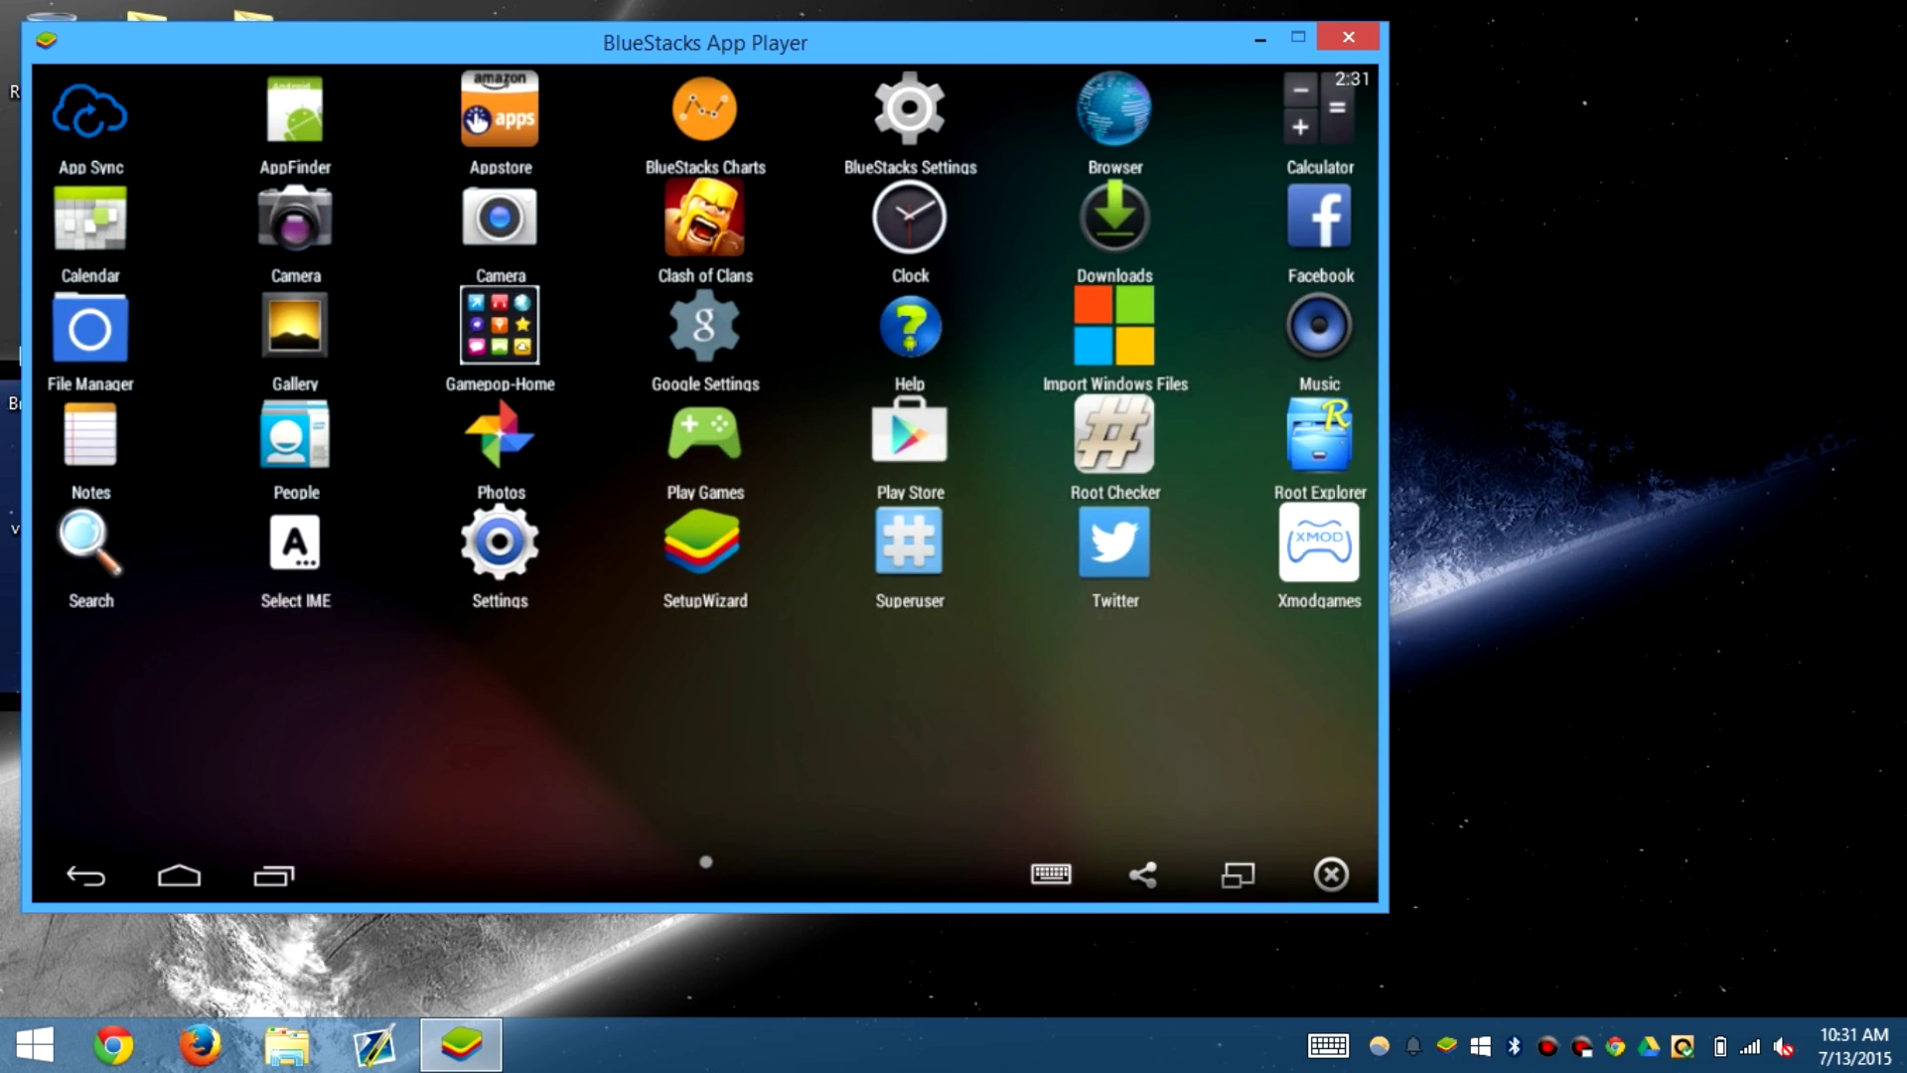
{"action": "left_click", "coordinate": [1272, 537]}
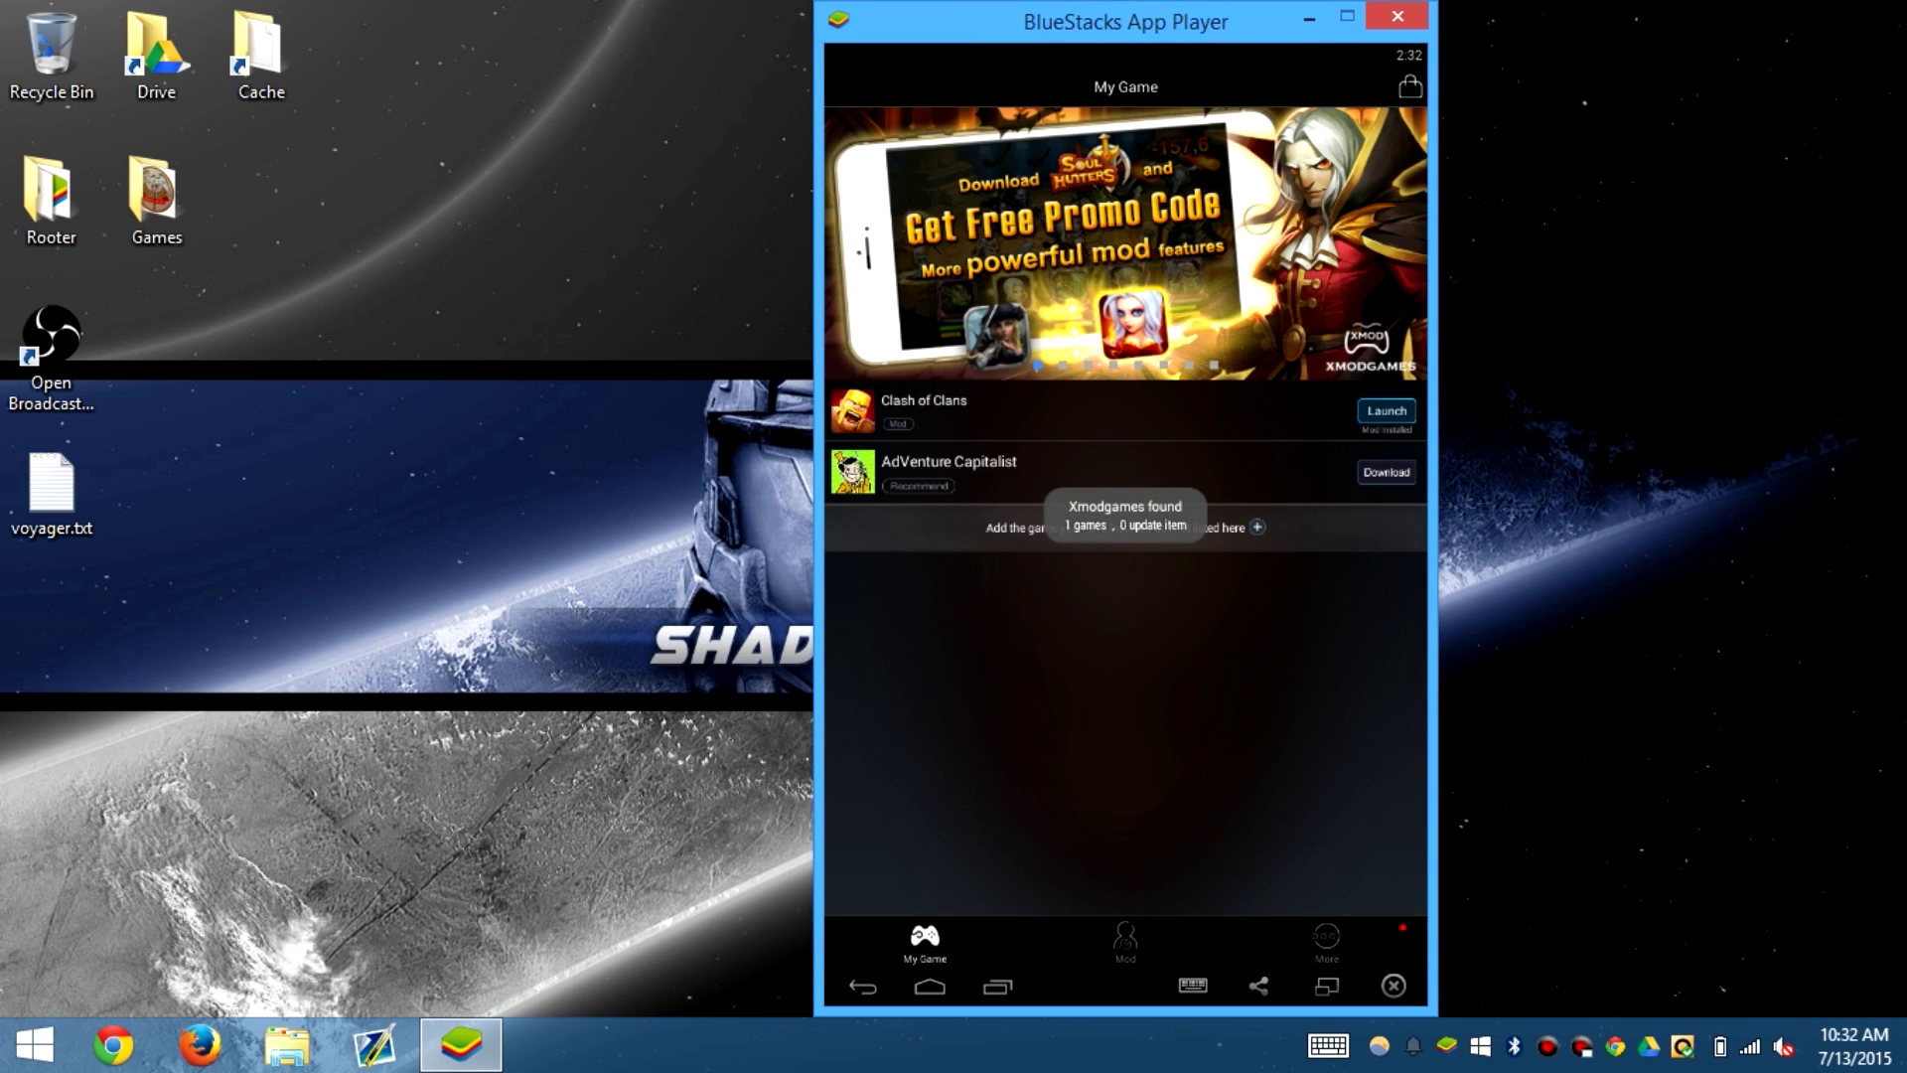
{"action": "left_click", "coordinate": [1201, 398]}
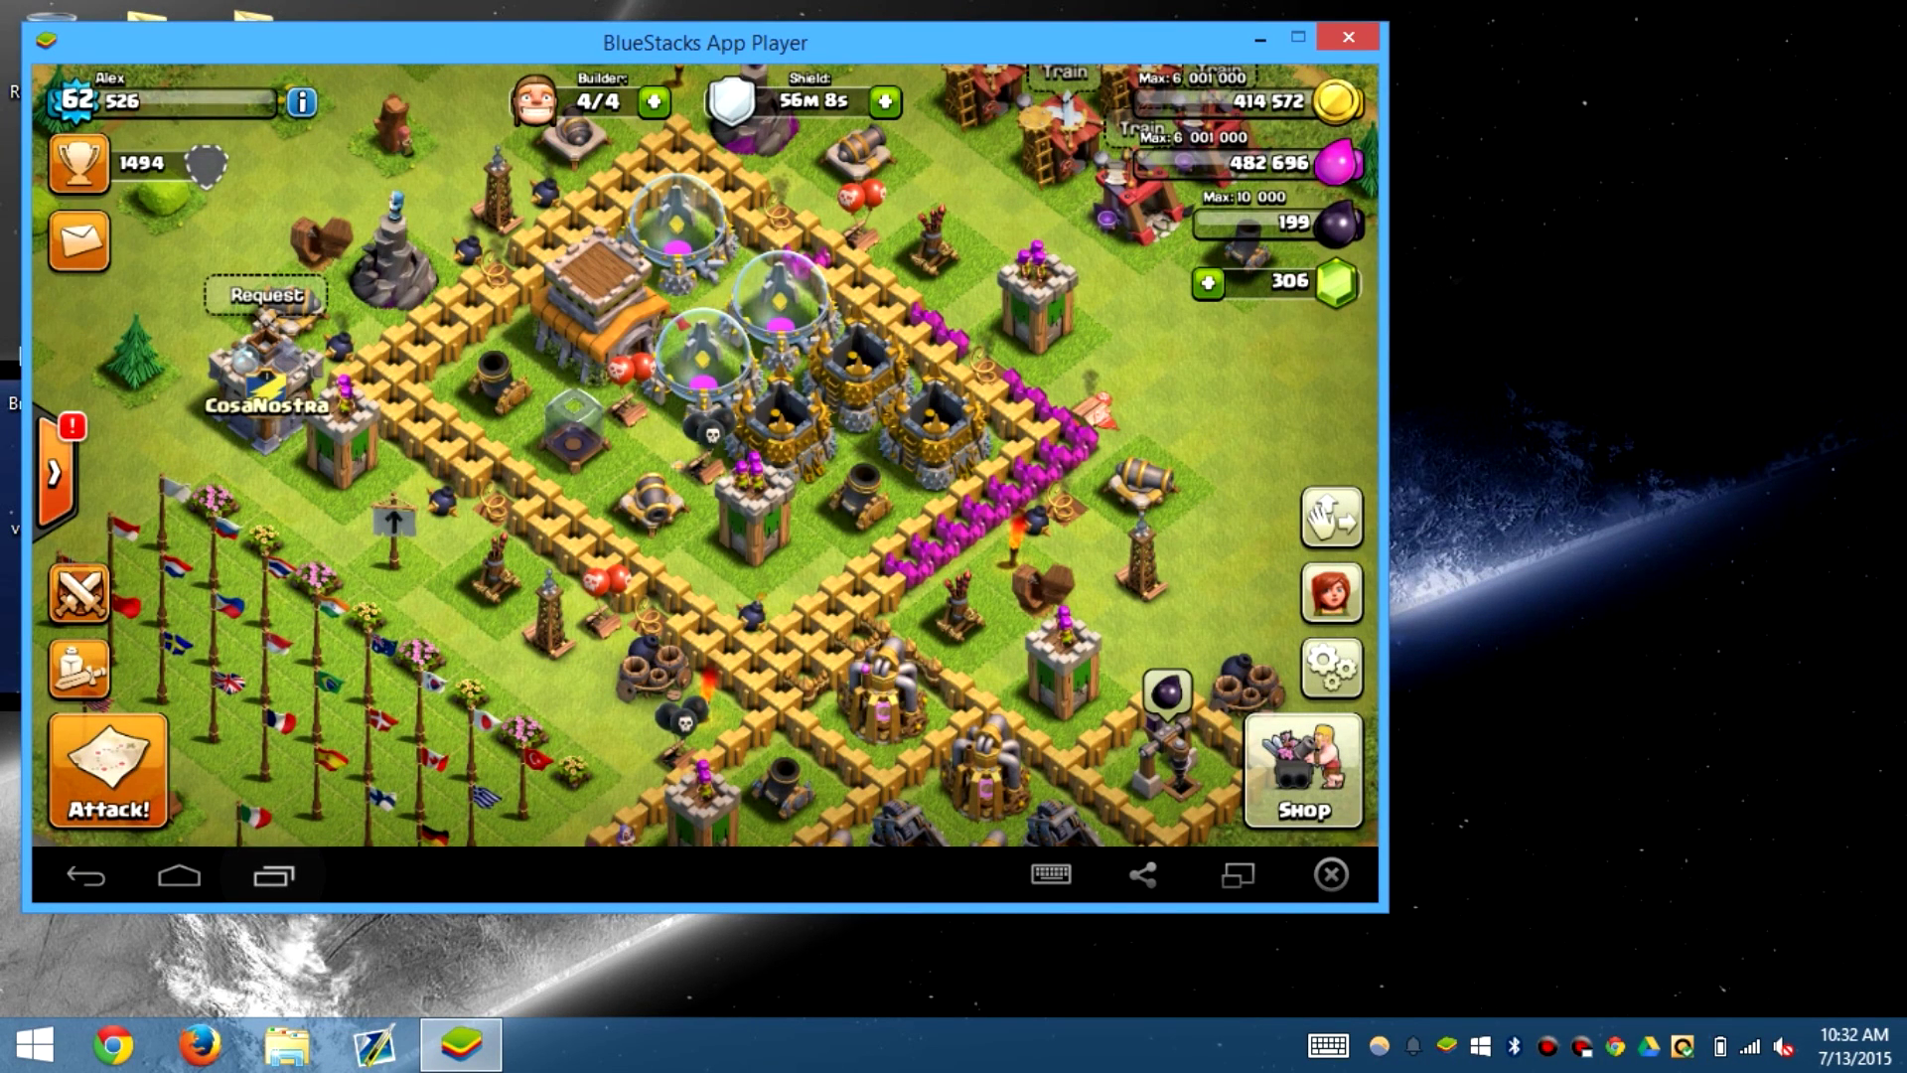
Step: Close Clash of Clans and Xmodgames from the recent apps
{"action": "left_click", "coordinate": [274, 875]}
{"action": "left_click_drag", "start_coordinate": [1236, 462], "coordinate": [1230, 675]}
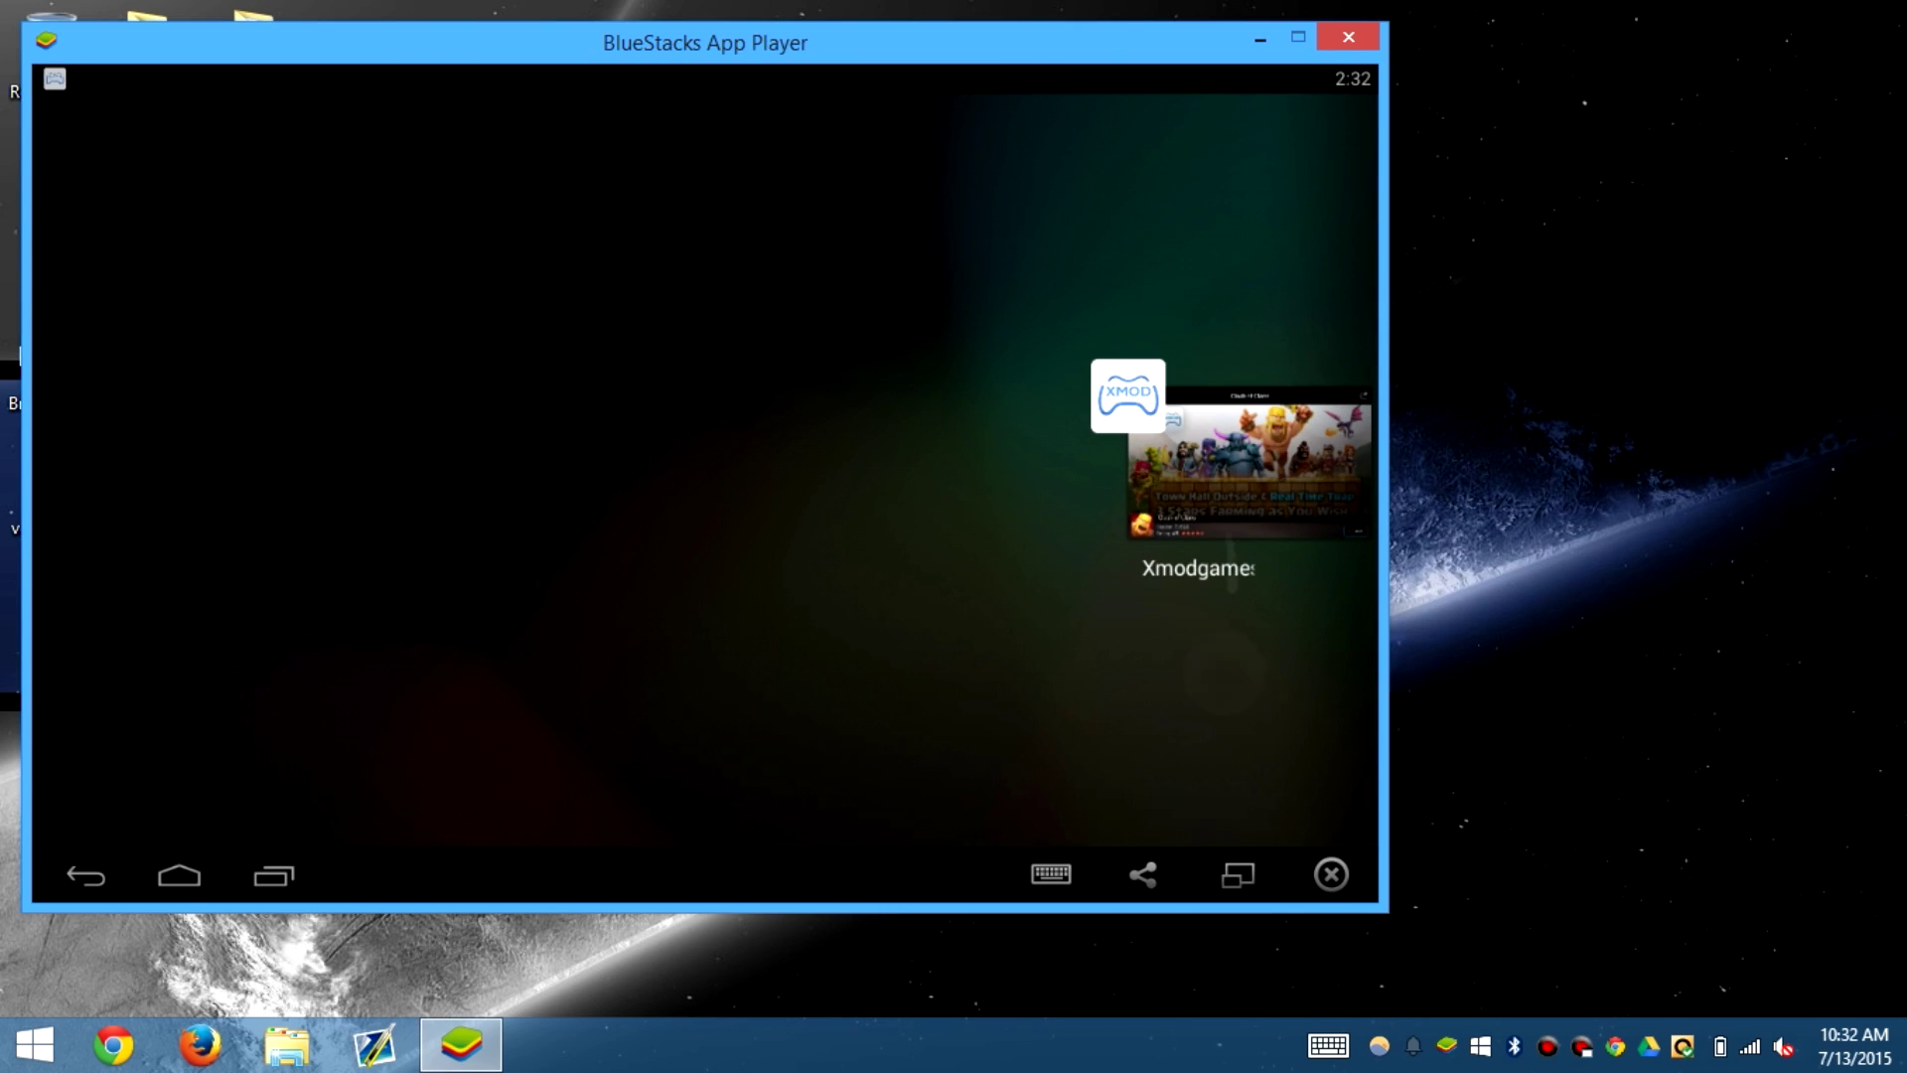
{"action": "left_click_drag", "start_coordinate": [1236, 464], "coordinate": [1234, 686]}
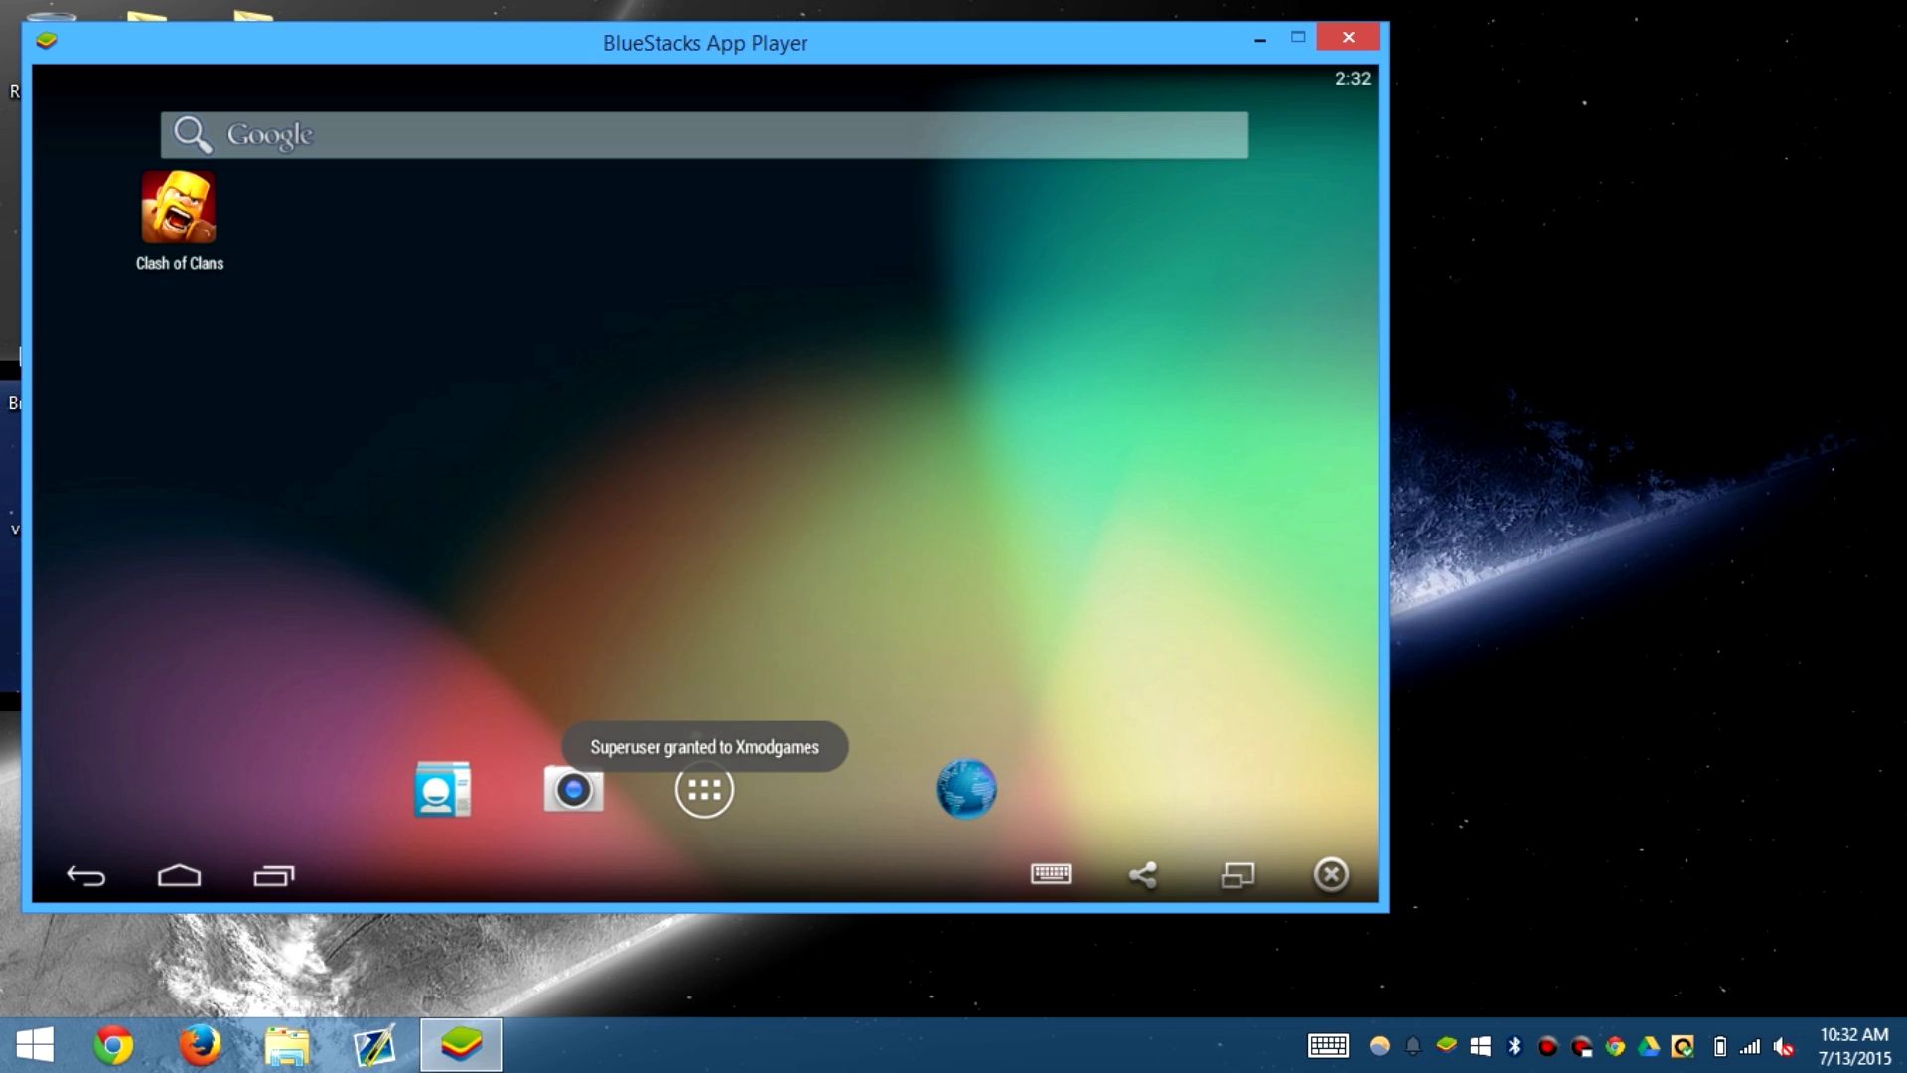
Step: Switch to Chrome, search Google for "xmodgames supported games", and open the Xmodgames website from the results
{"action": "left_click", "coordinate": [113, 1045]}
{"action": "left_click", "coordinate": [316, 73]}
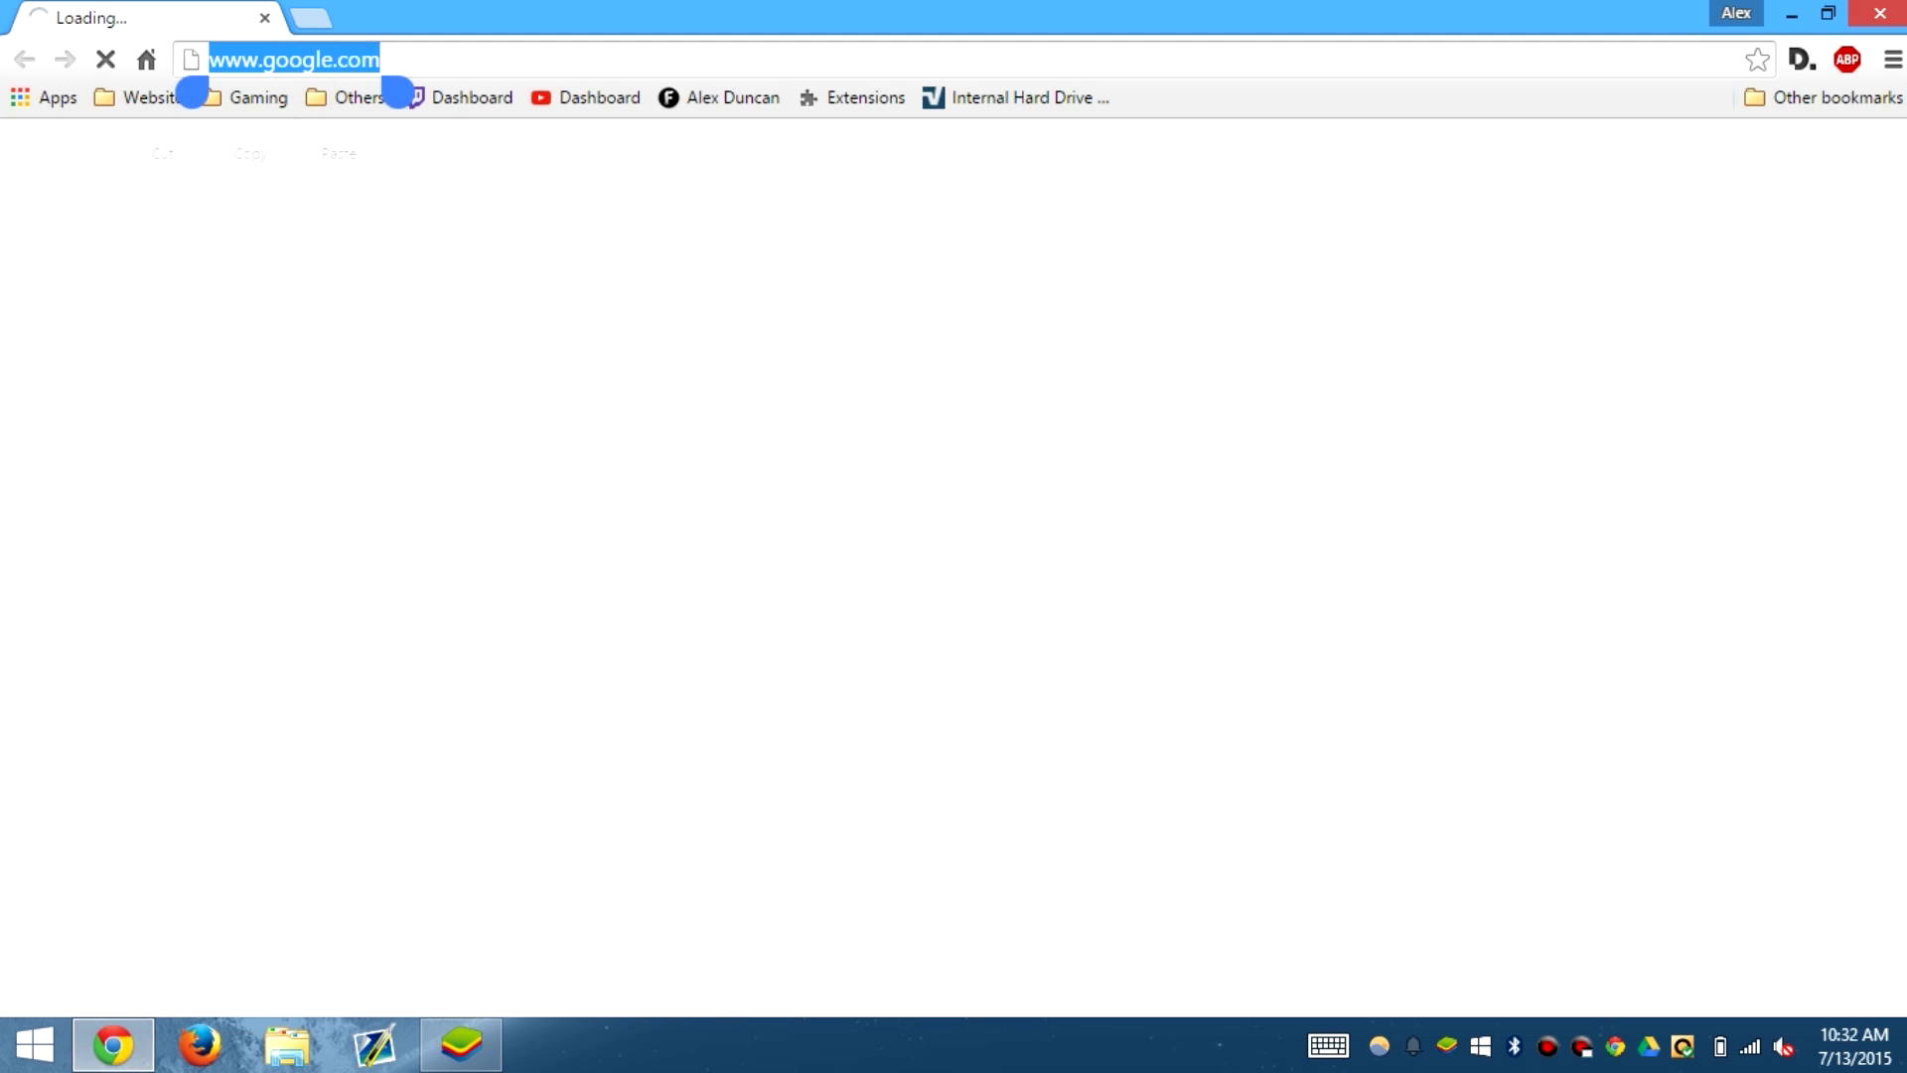
{"action": "type", "text": "xo"}
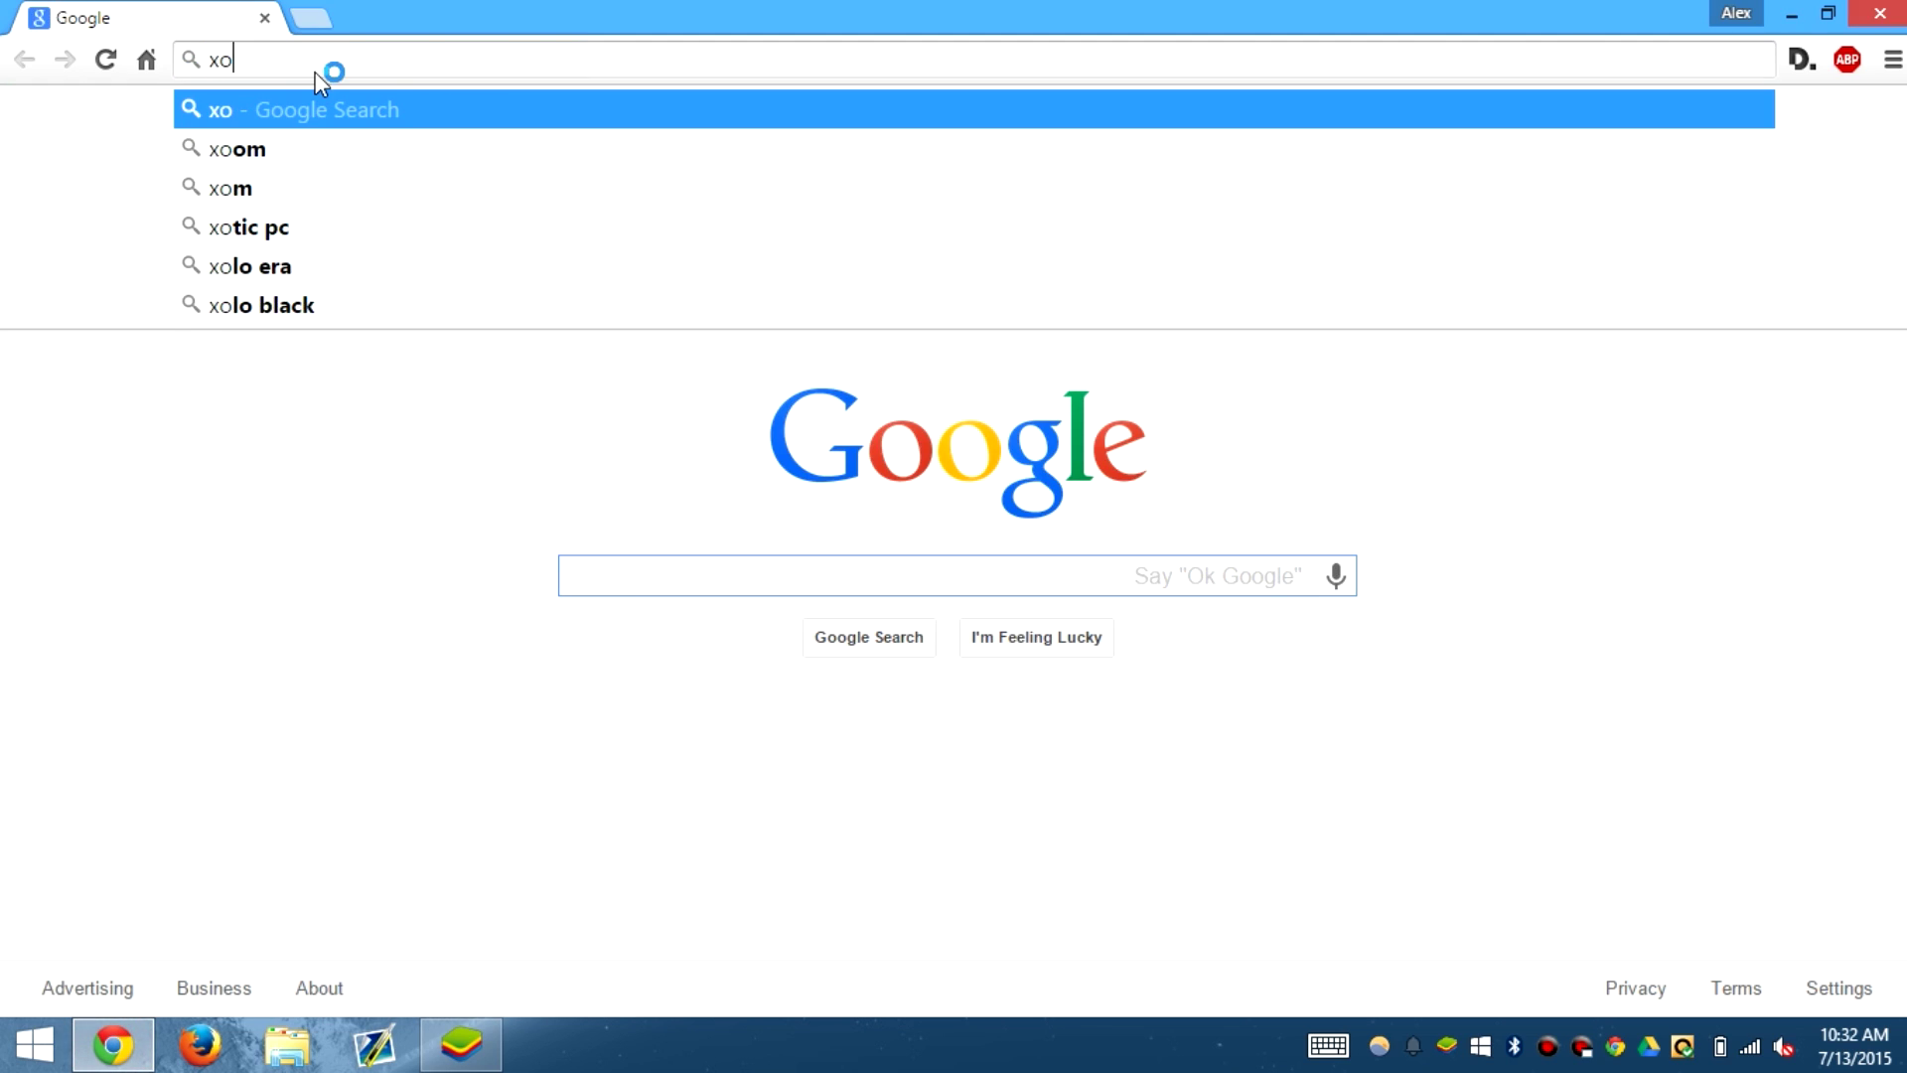
{"action": "key", "text": "BackSpace"}
{"action": "type", "text": "modgames support"}
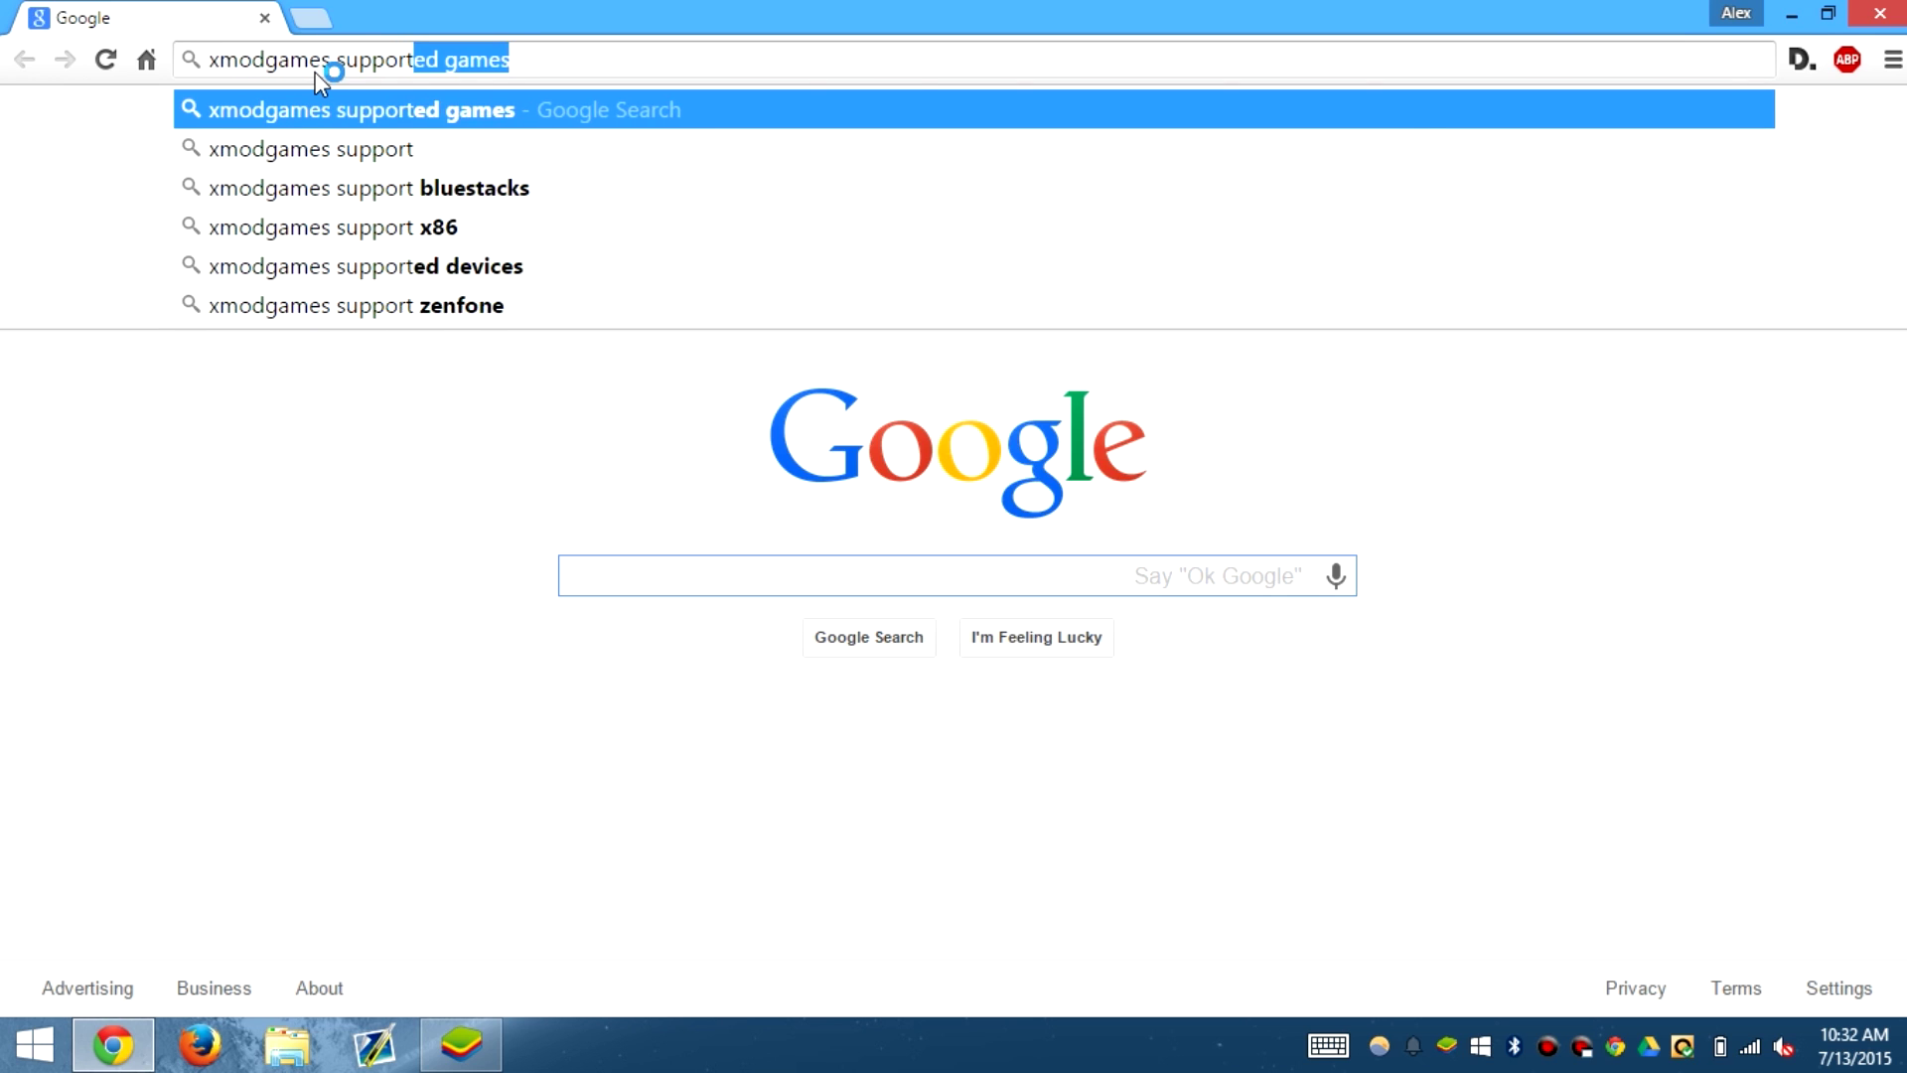
{"action": "key", "text": "Return"}
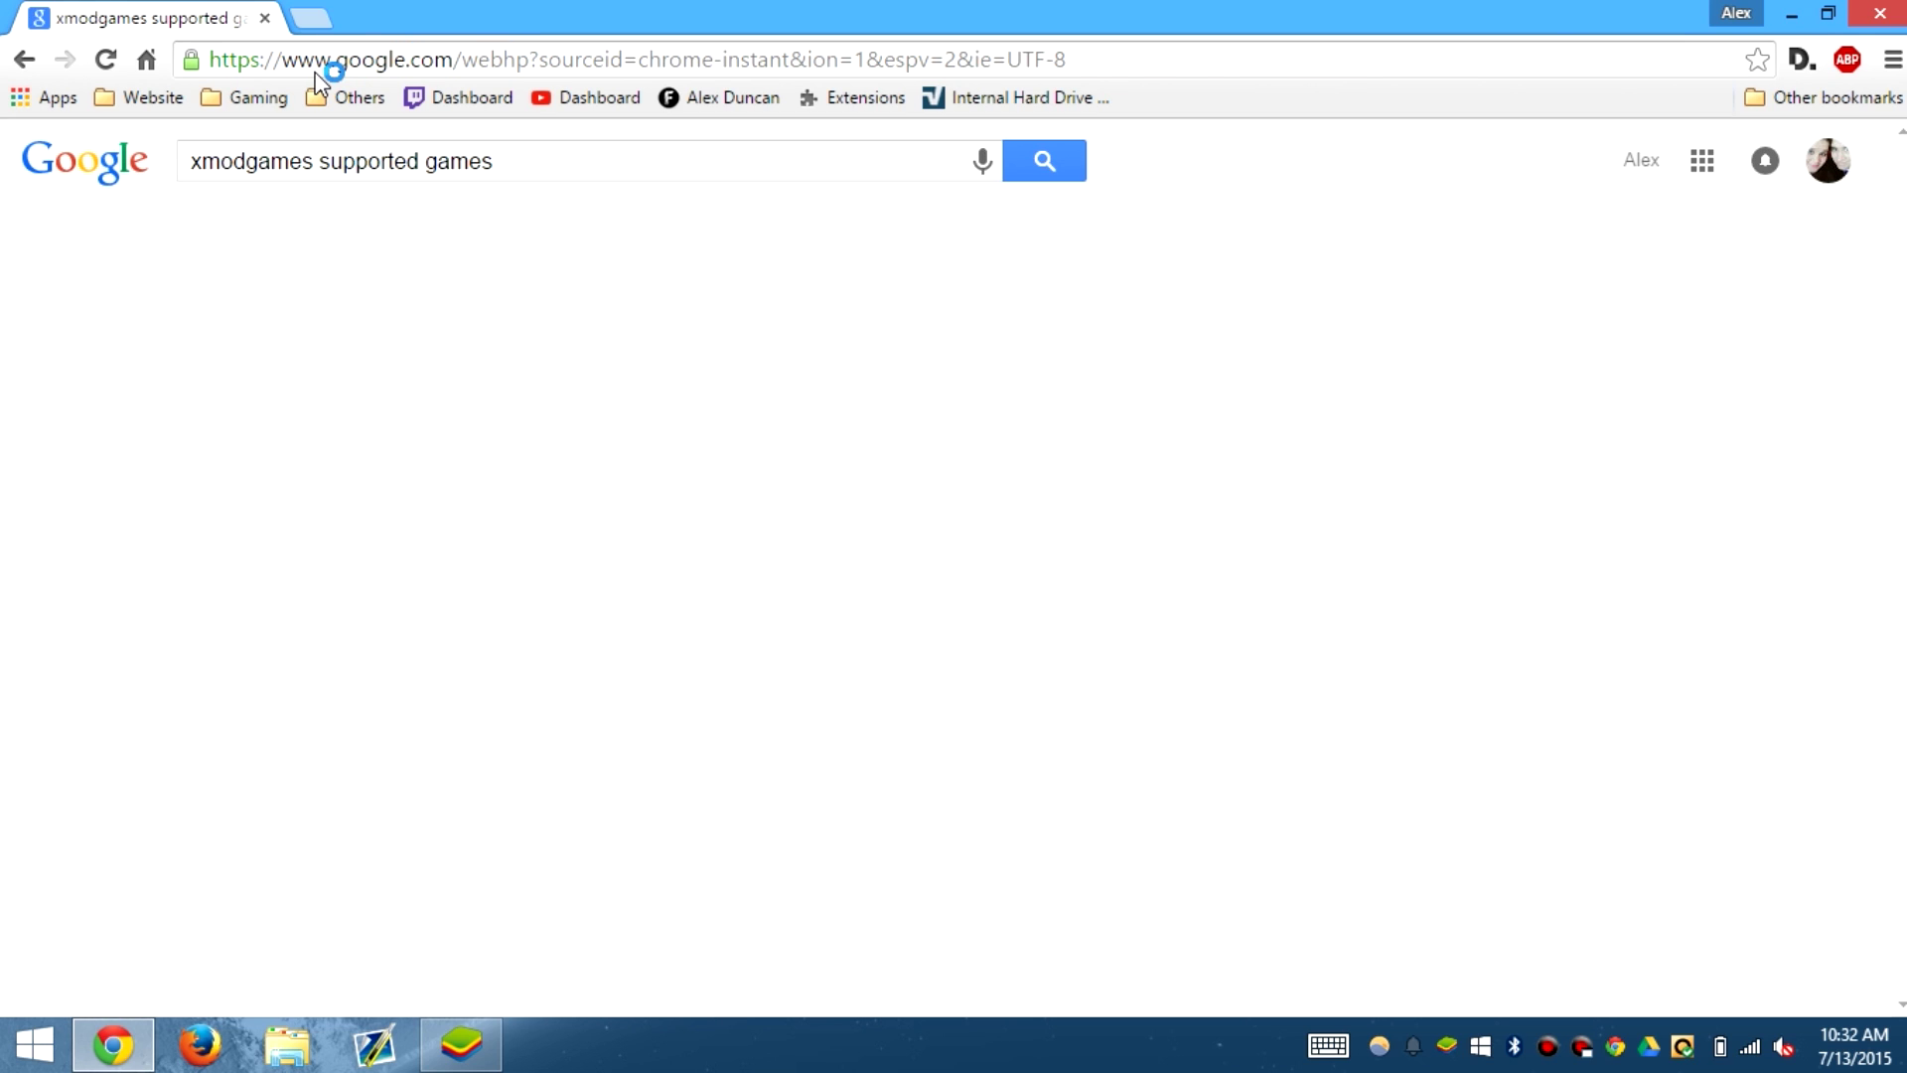
{"action": "left_click", "coordinate": [442, 372]}
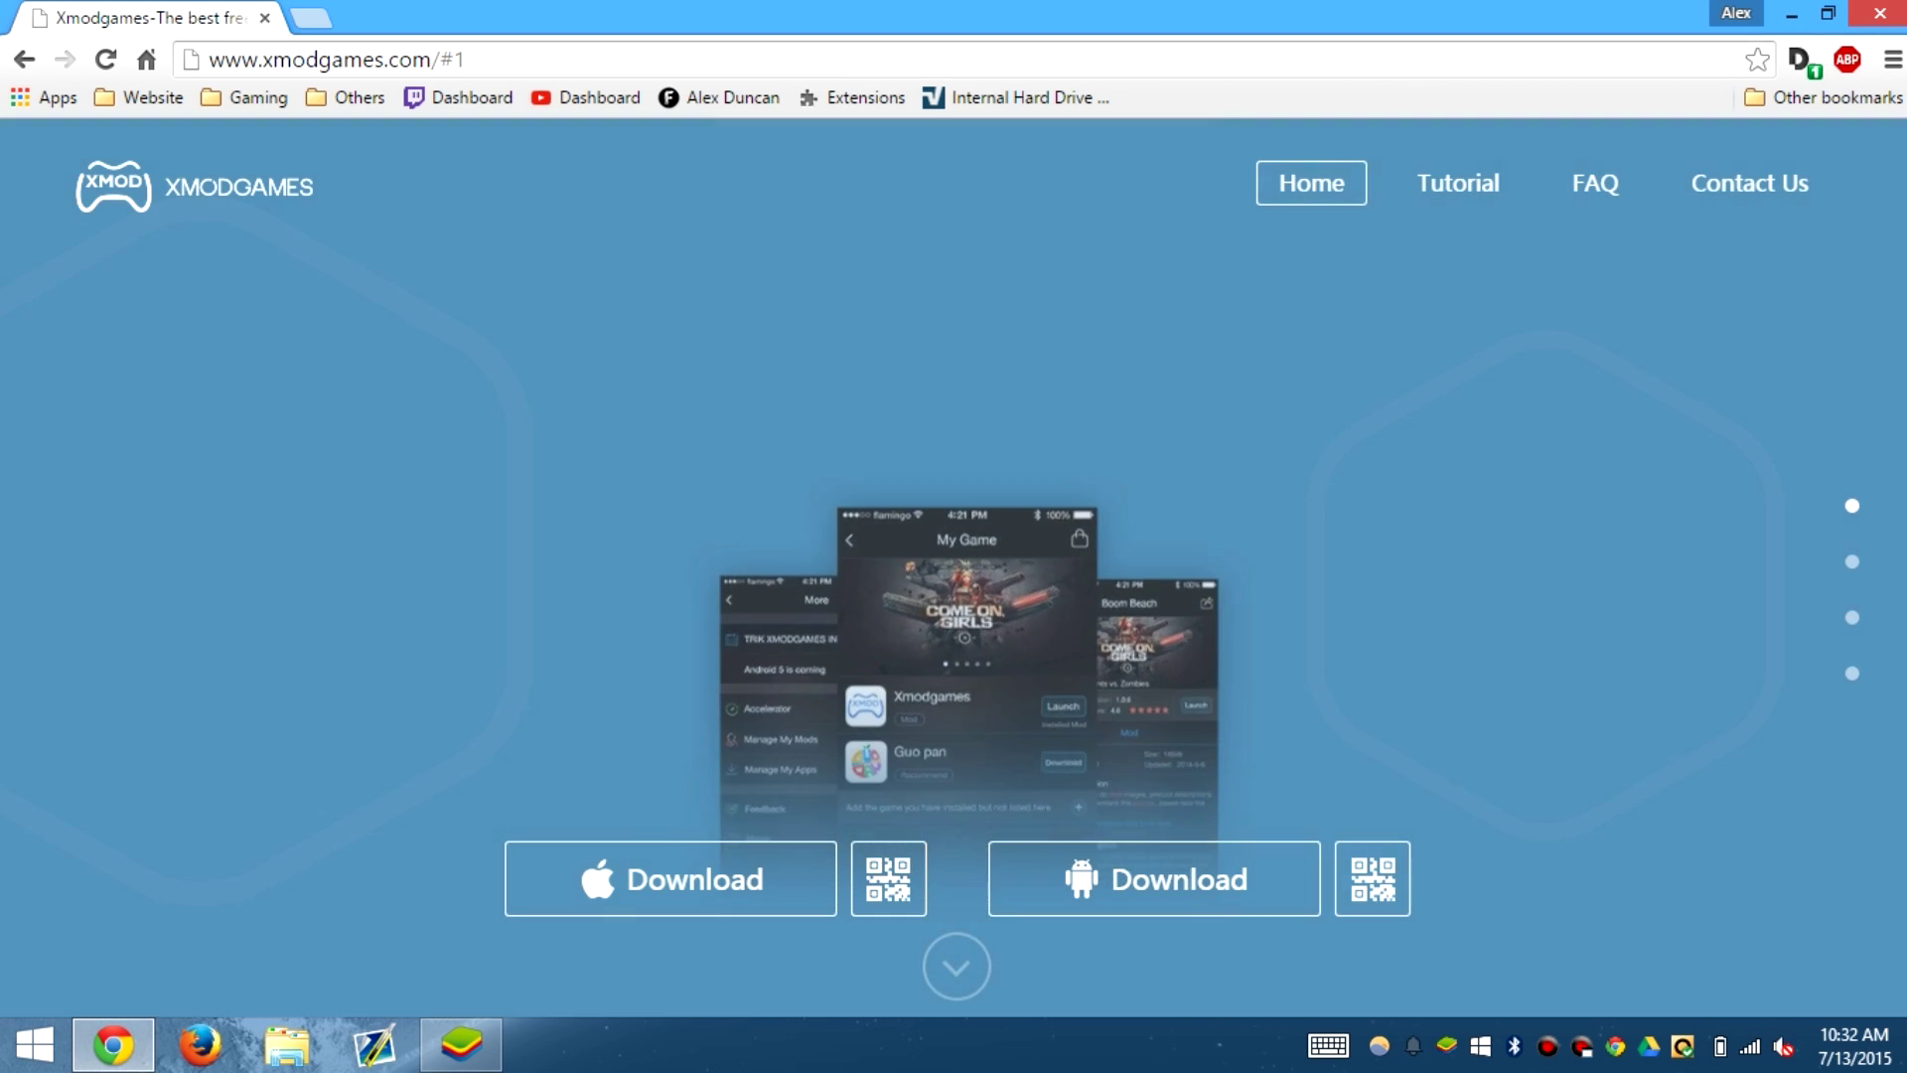
Step: Read the contact options on the Xmodgames Contact Us page, trying the support mail link and closing the Gmail tab it opens
{"action": "left_click", "coordinate": [1745, 189]}
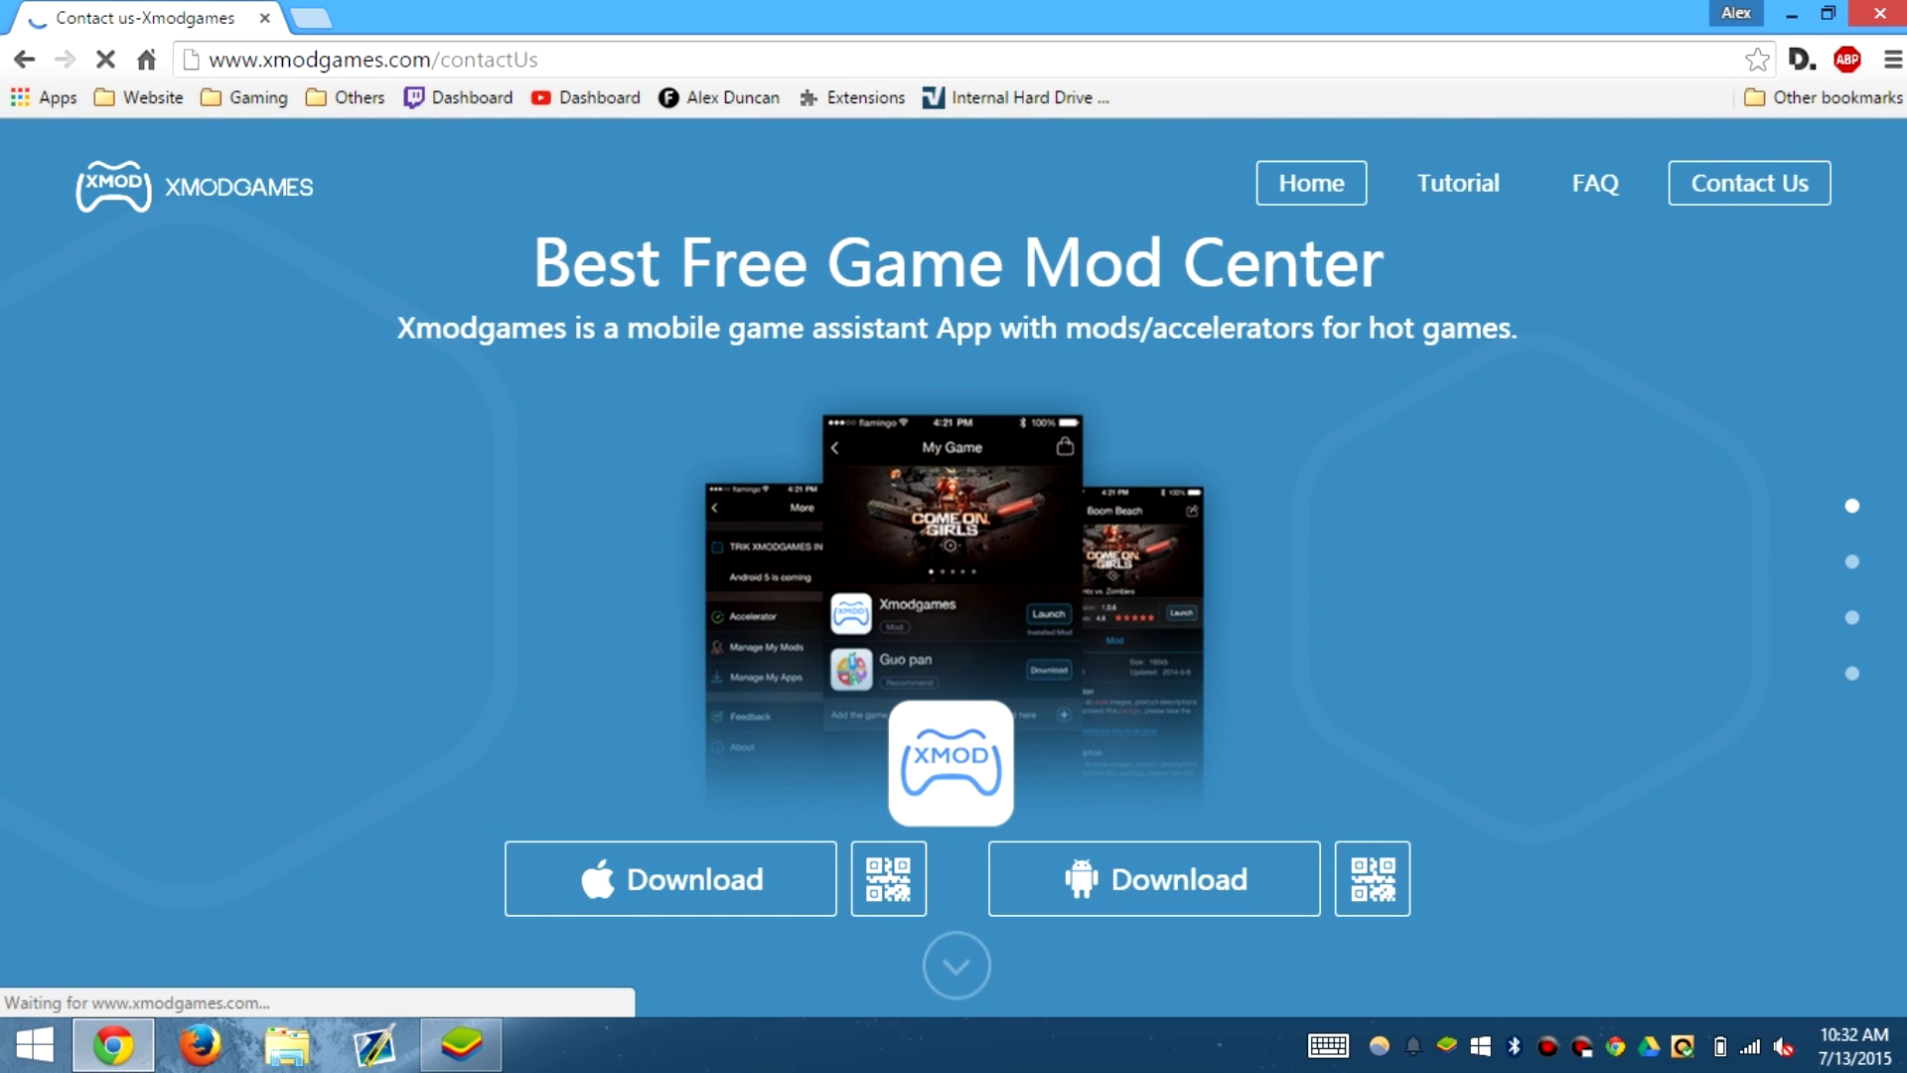
{"action": "scroll", "coordinate": [1748, 214], "scroll_direction": "down", "scroll_amount": 7}
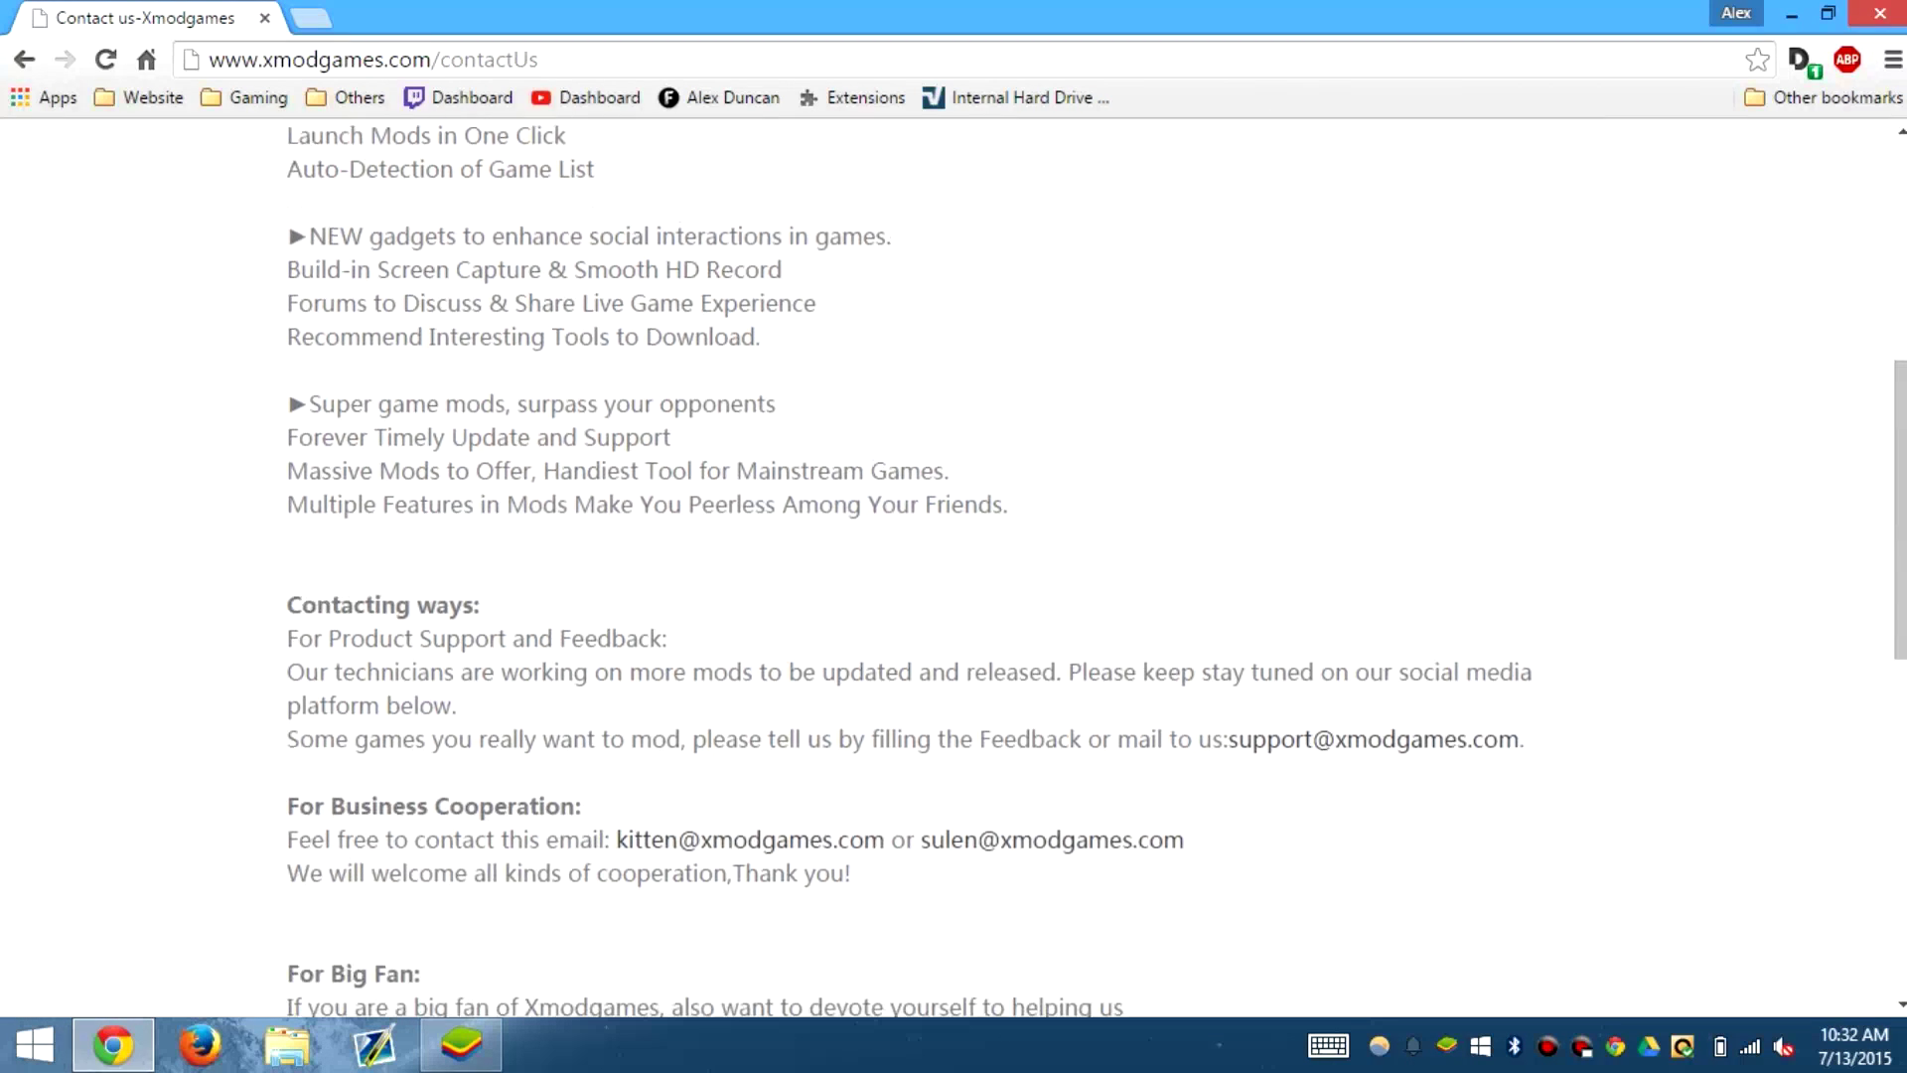
{"action": "scroll", "coordinate": [954, 566], "scroll_direction": "down", "scroll_amount": 4}
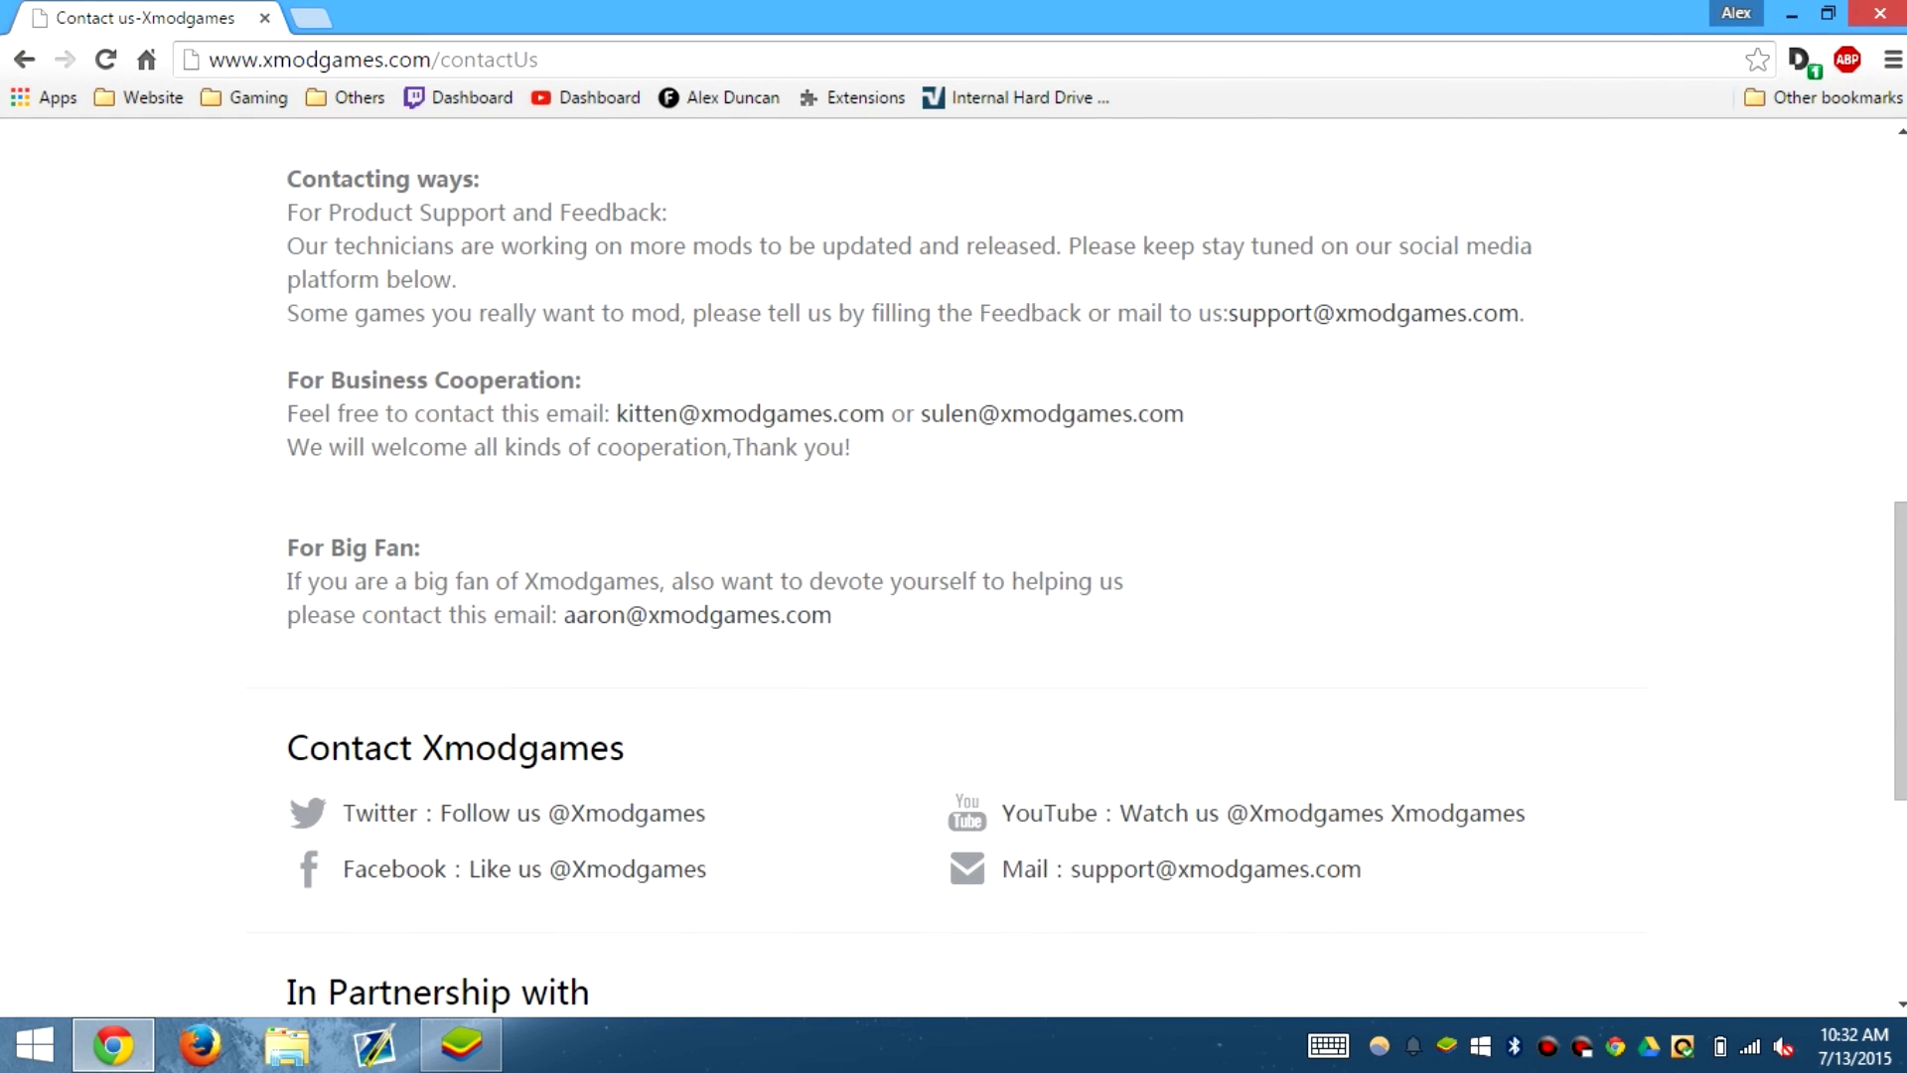
{"action": "left_click", "coordinate": [1357, 373]}
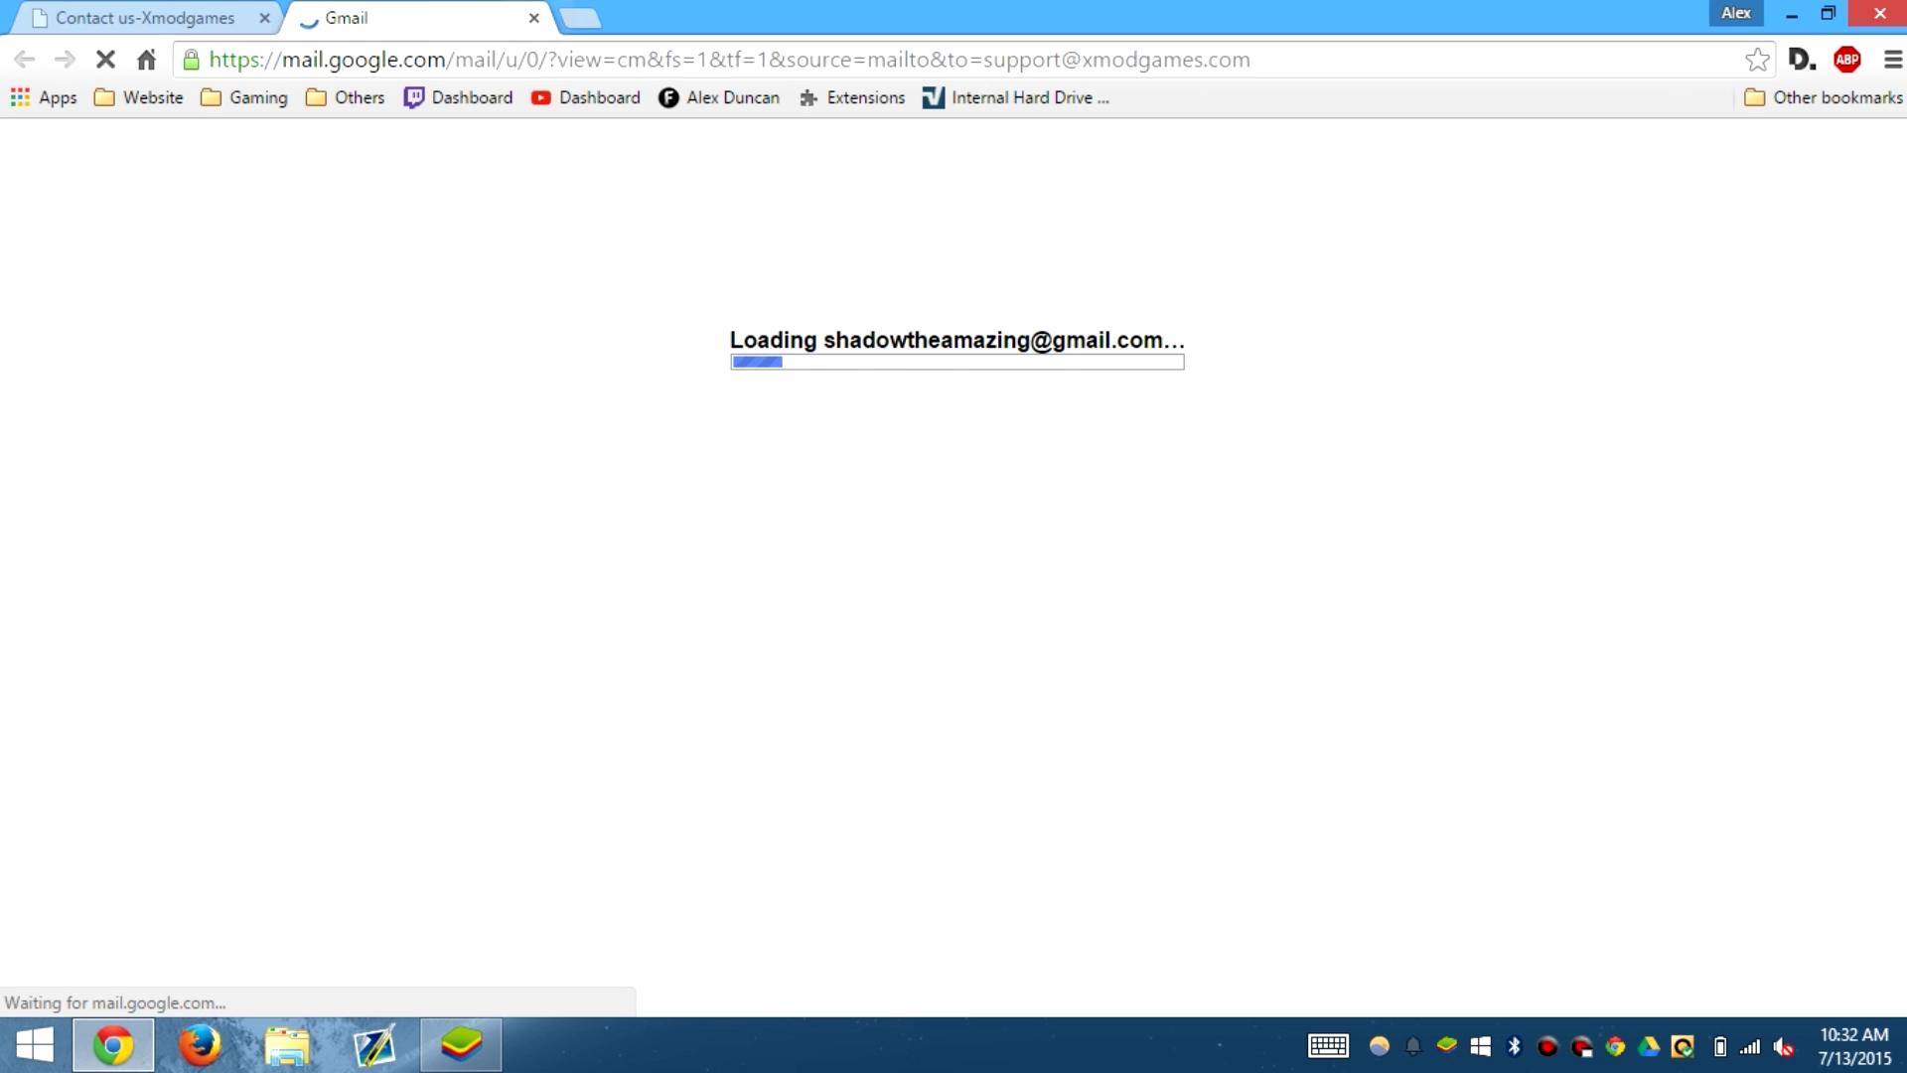
{"action": "key", "text": "ctrl+w"}
{"action": "left_click", "coordinate": [1381, 477]}
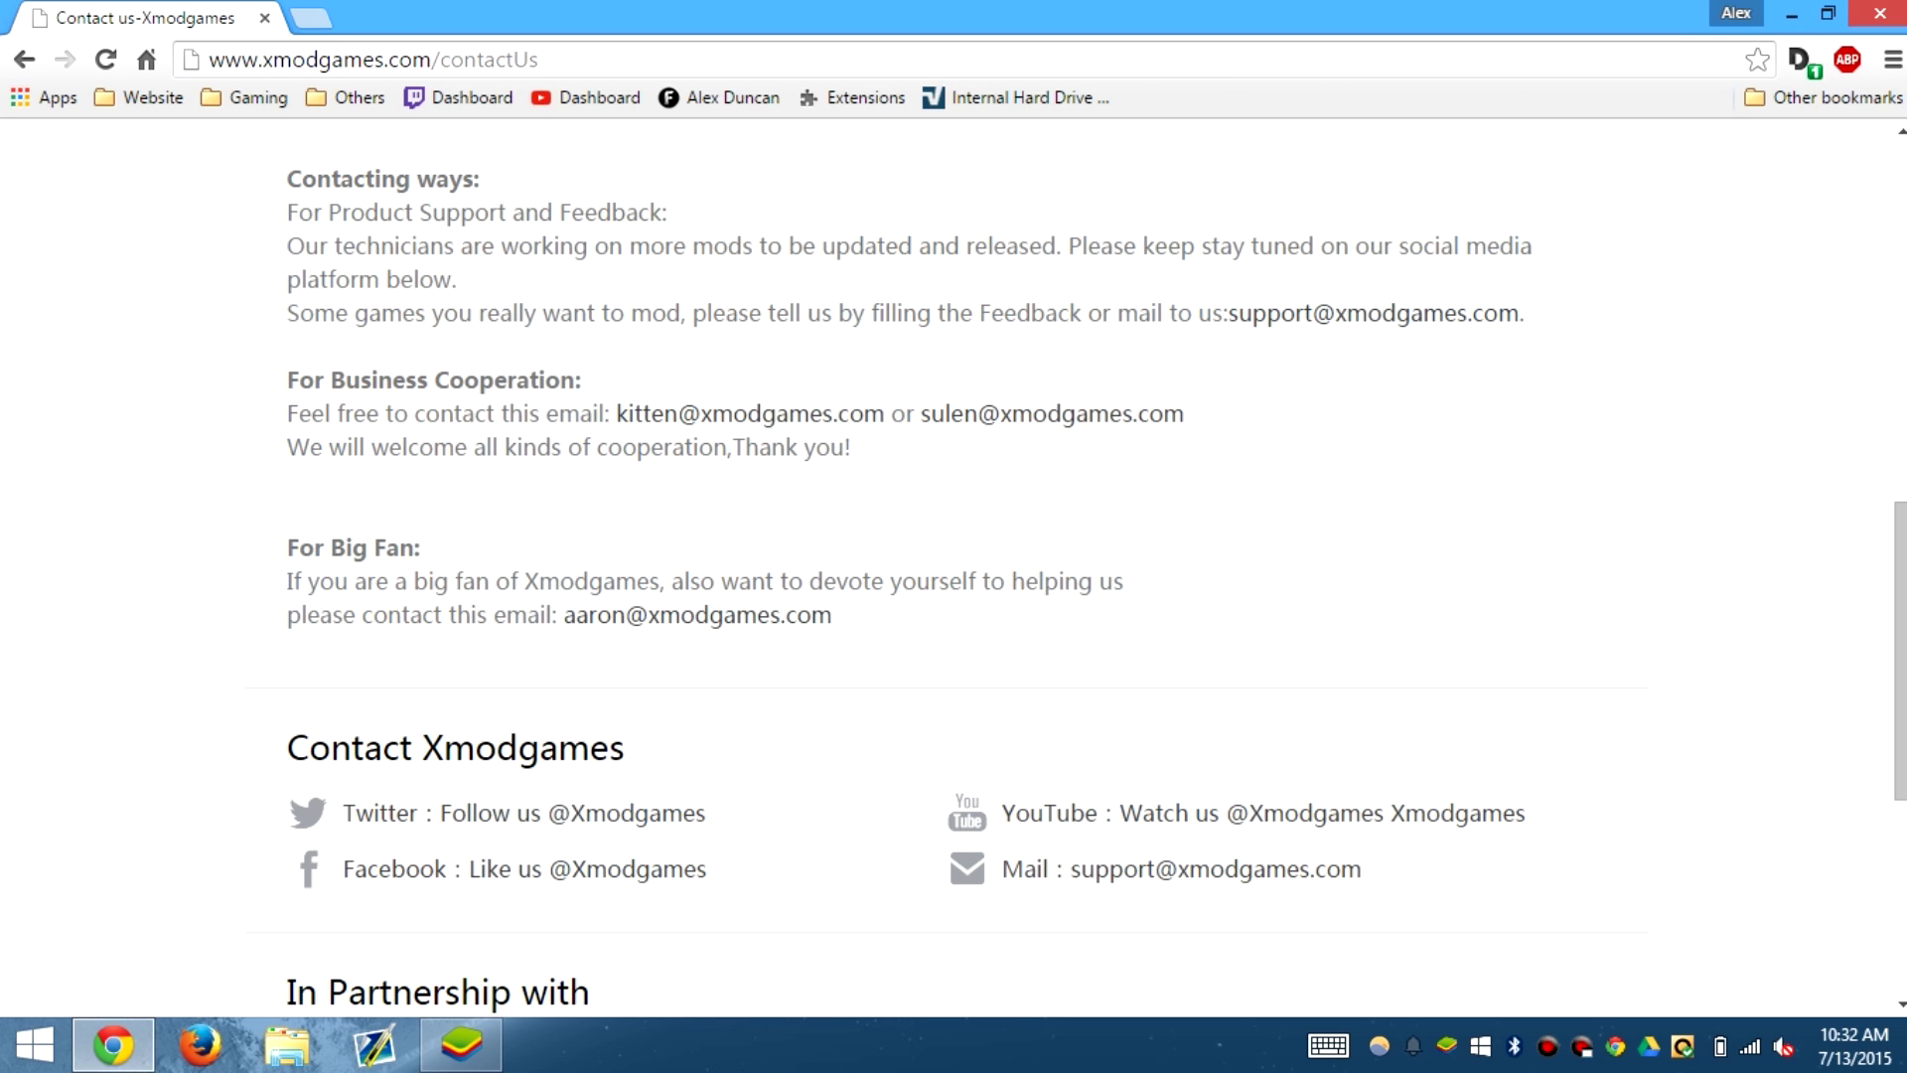
Step: Examine the rest of the Contact Us page, from the social links and partner list back to the feature overview
{"action": "scroll", "coordinate": [954, 566], "scroll_direction": "down", "scroll_amount": 5}
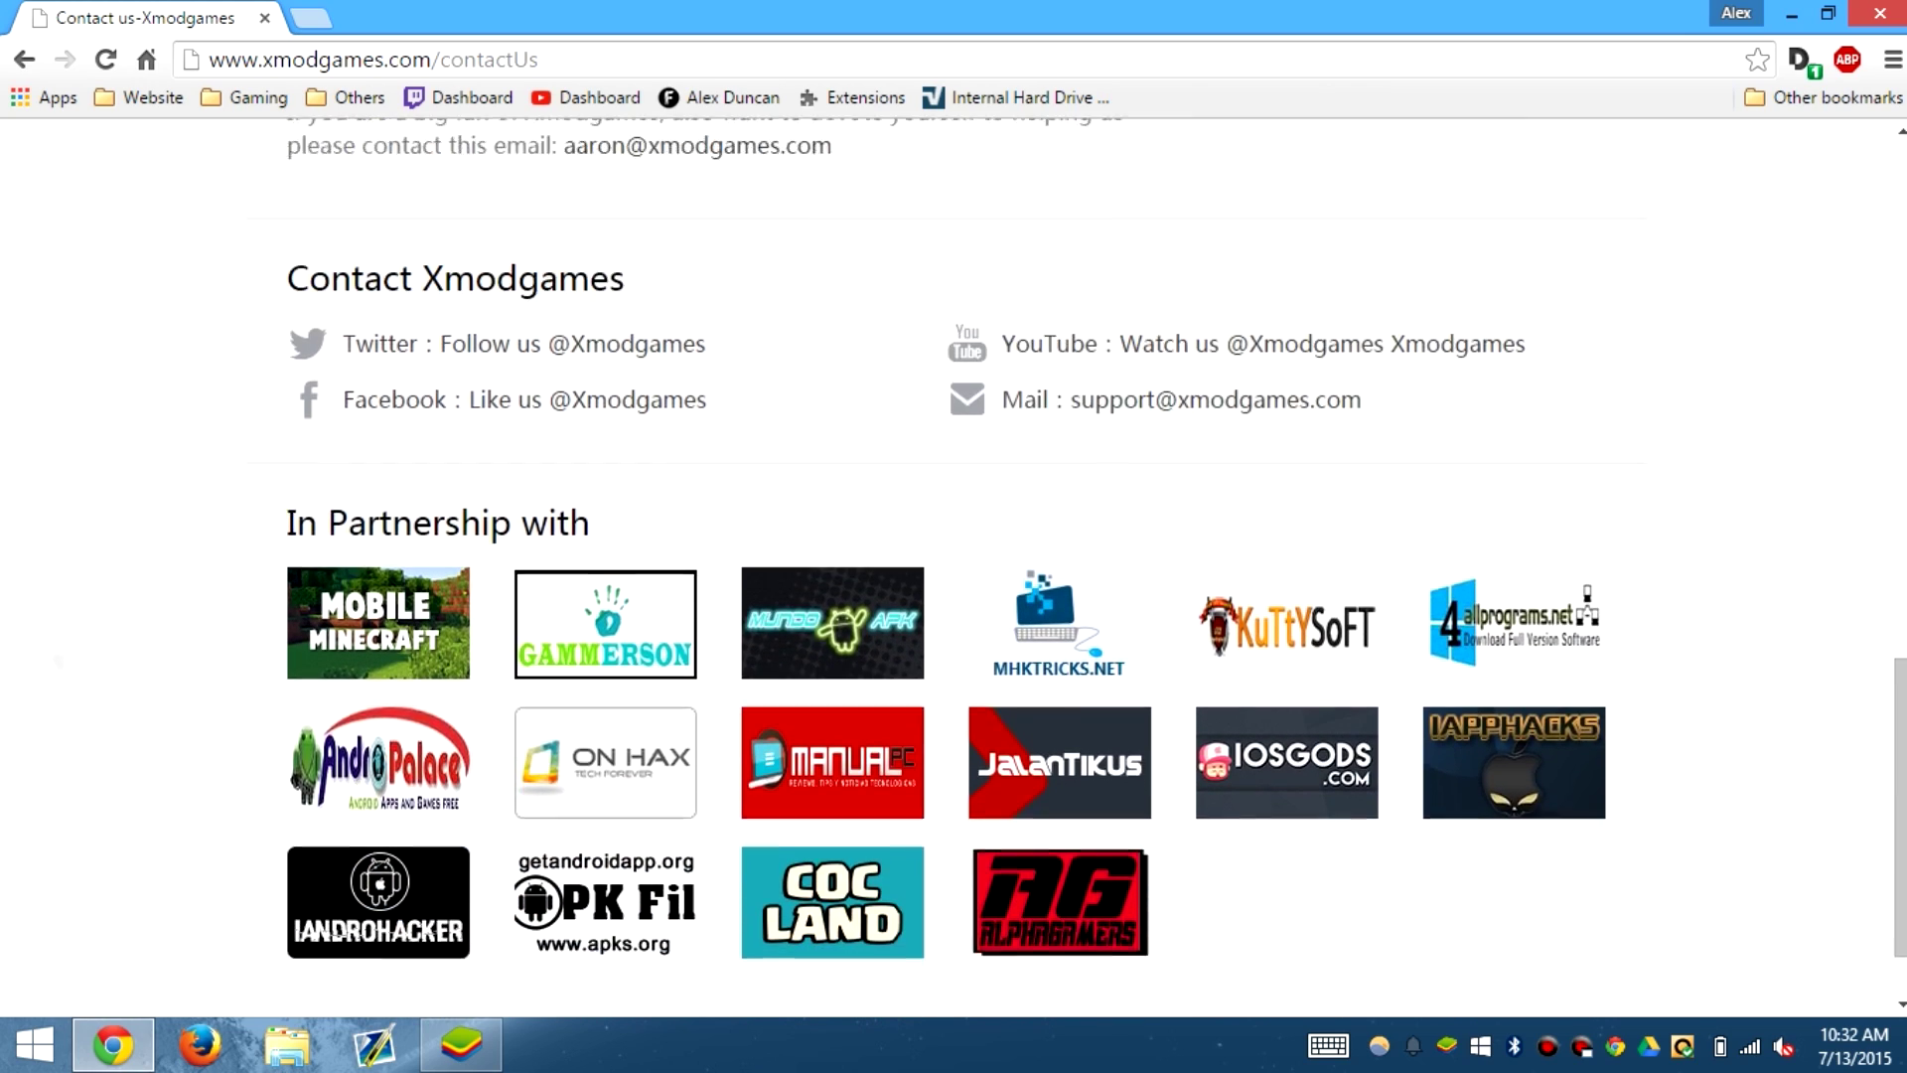
{"action": "scroll", "coordinate": [954, 567], "scroll_direction": "up", "scroll_amount": 15}
{"action": "scroll", "coordinate": [953, 566], "scroll_direction": "down", "scroll_amount": 15}
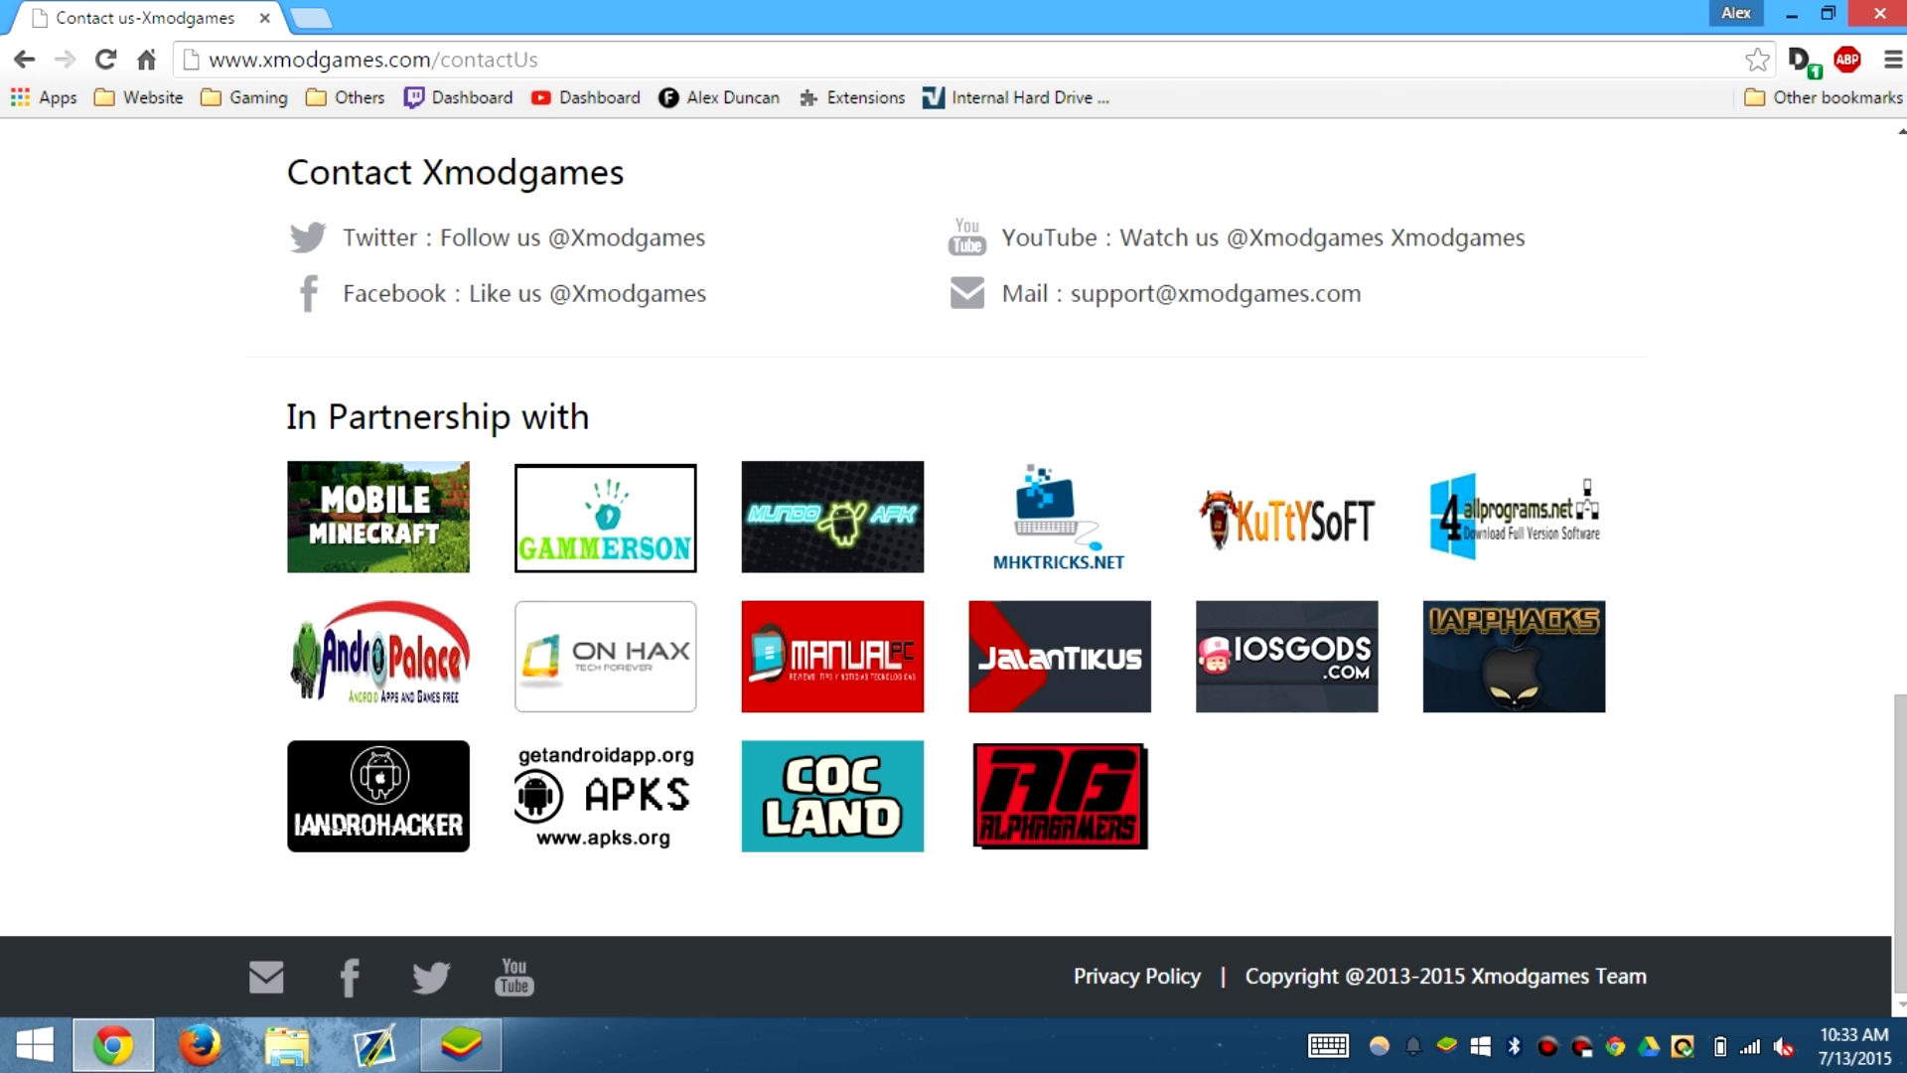
{"action": "scroll", "coordinate": [954, 567], "scroll_direction": "up", "scroll_amount": 15}
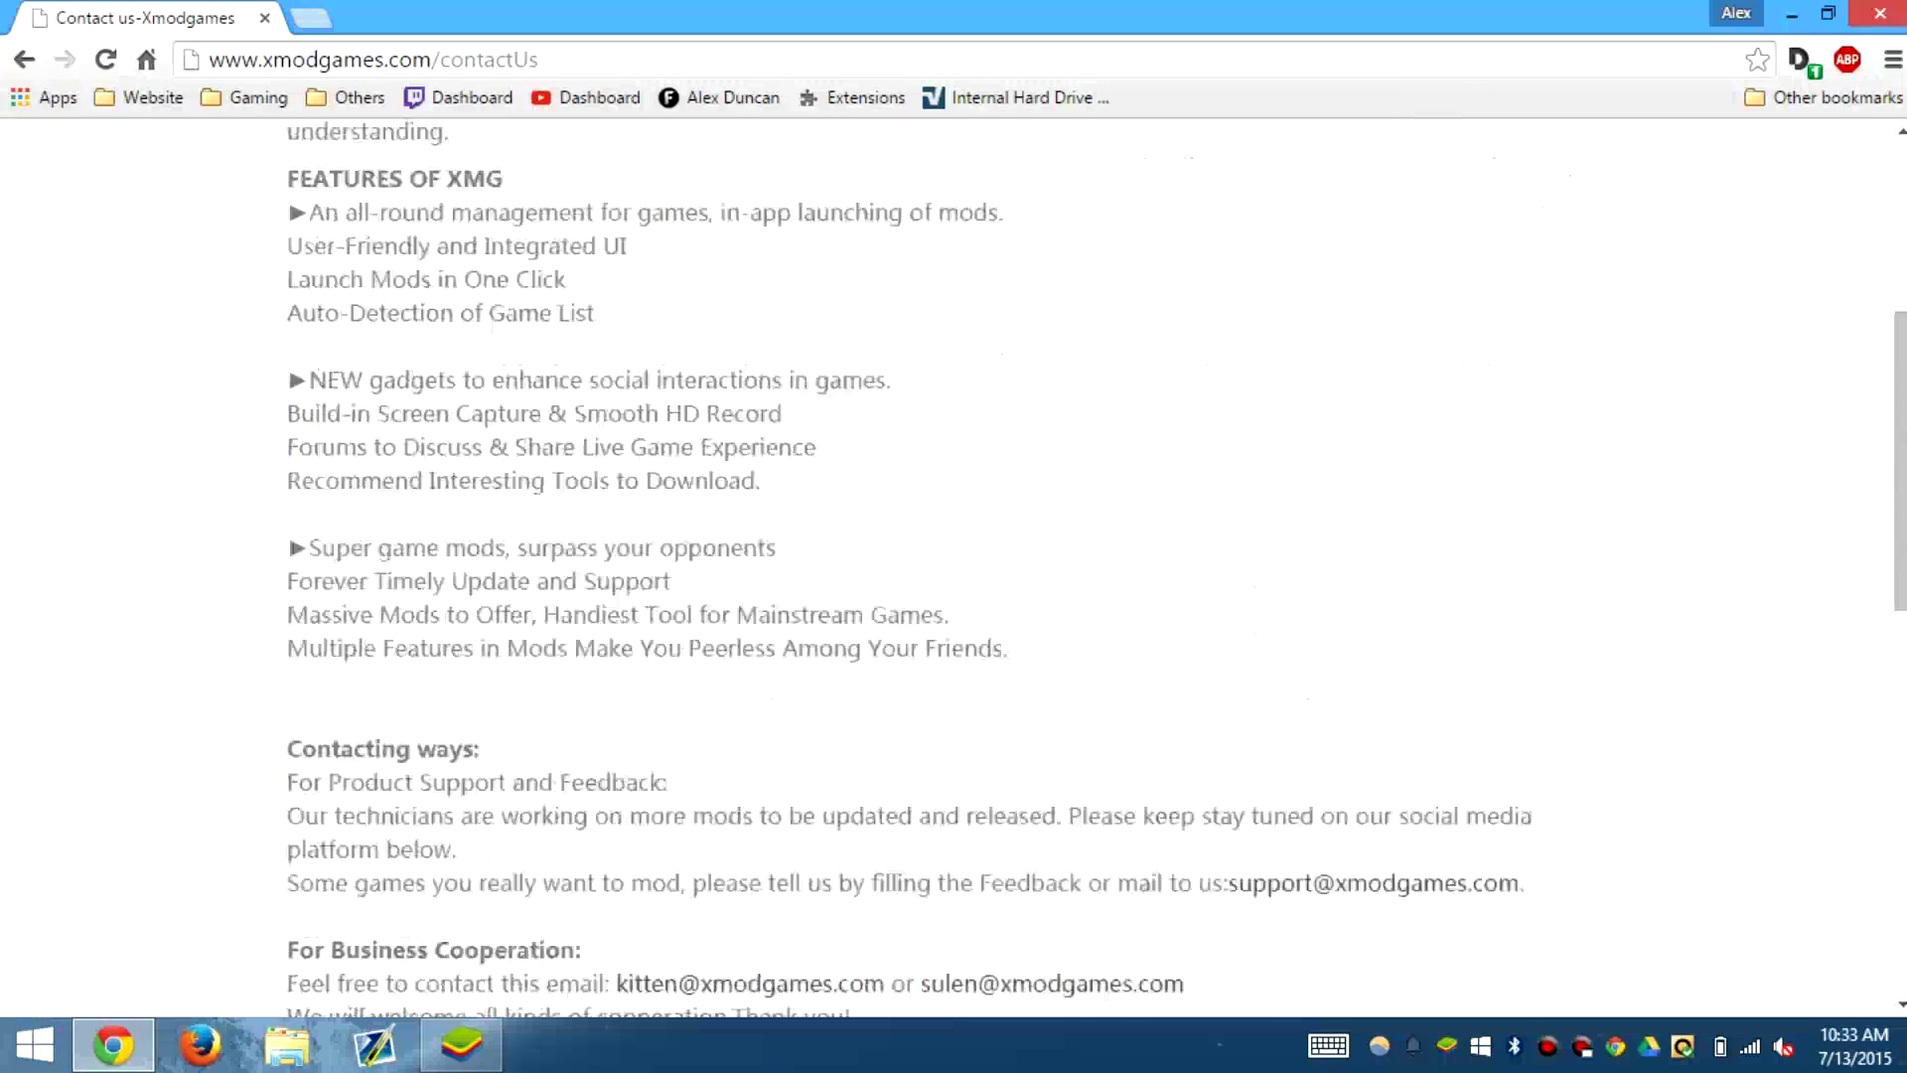
Step: Return to the Xmodgames home page and look through its sections, including the featured mods, then try the Tutorial entry
{"action": "left_click", "coordinate": [196, 186]}
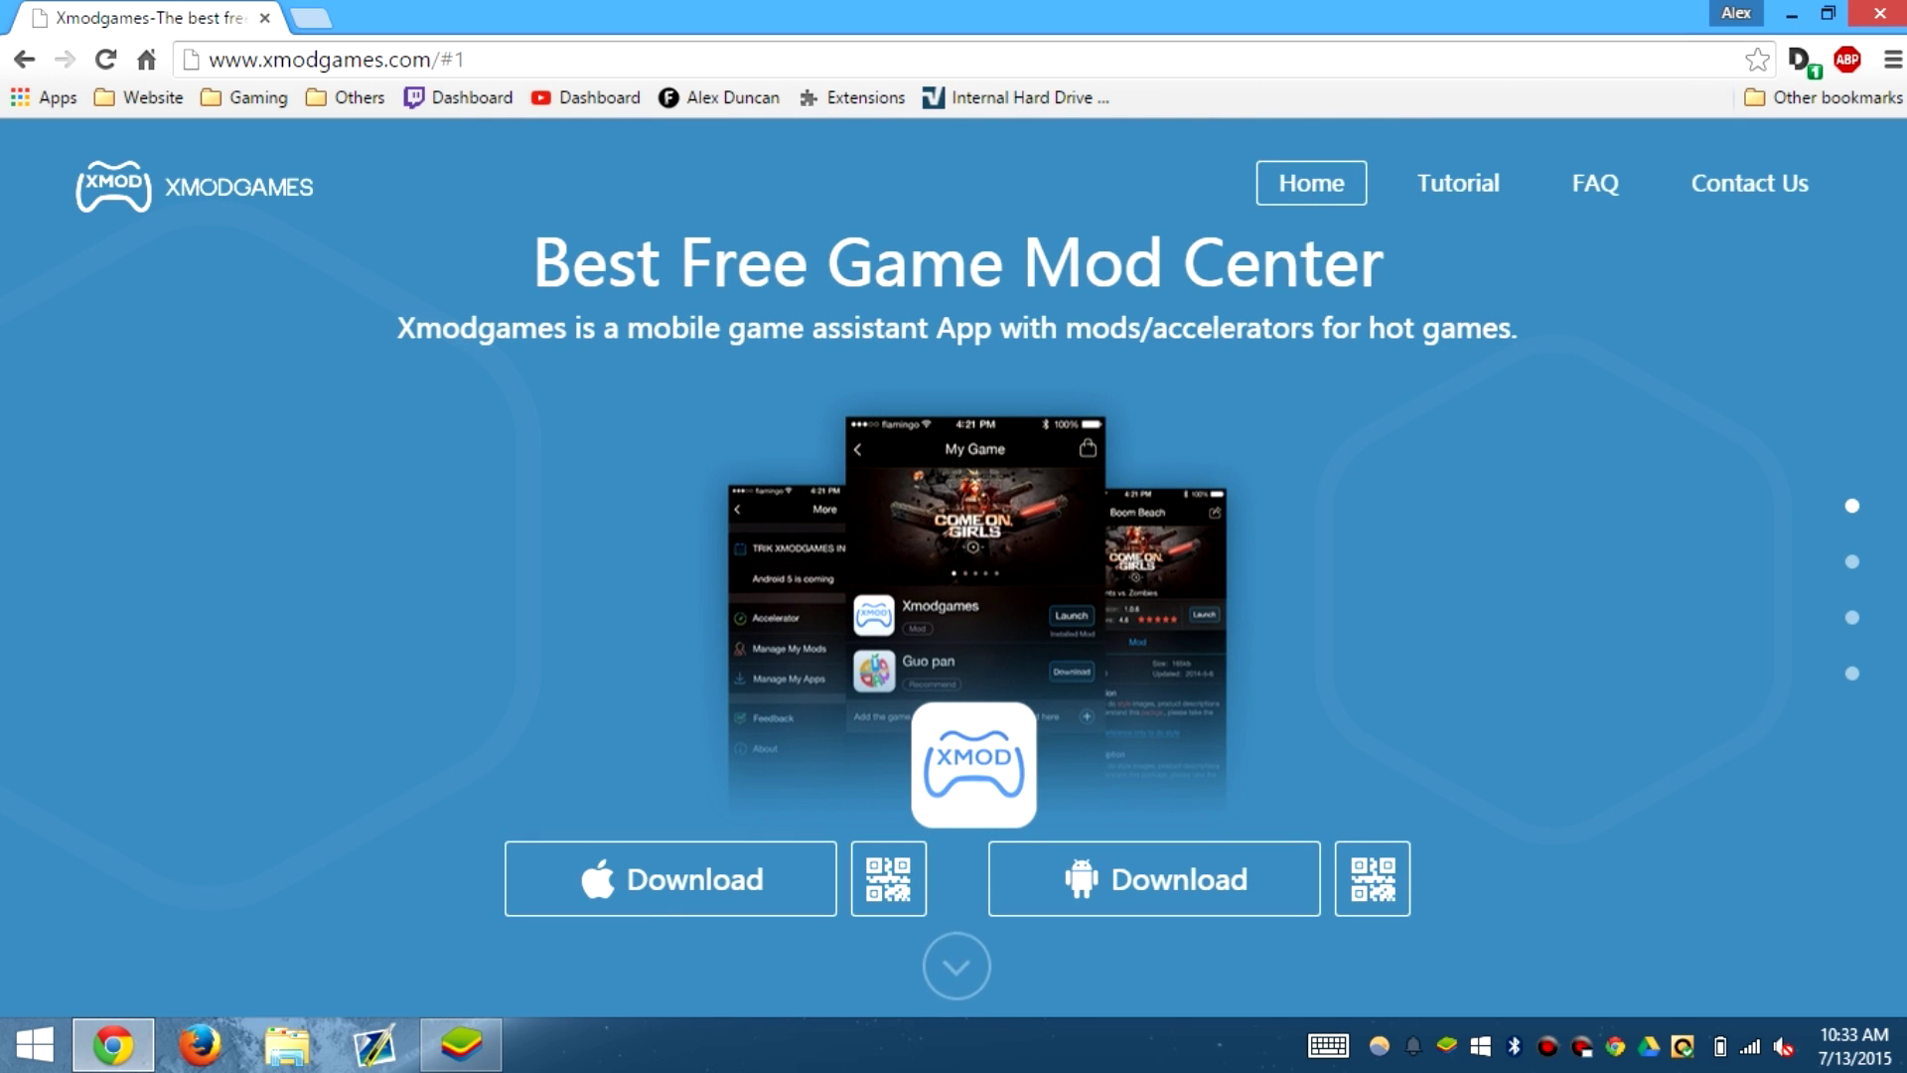
{"action": "scroll", "coordinate": [953, 566], "scroll_direction": "down", "scroll_amount": 1}
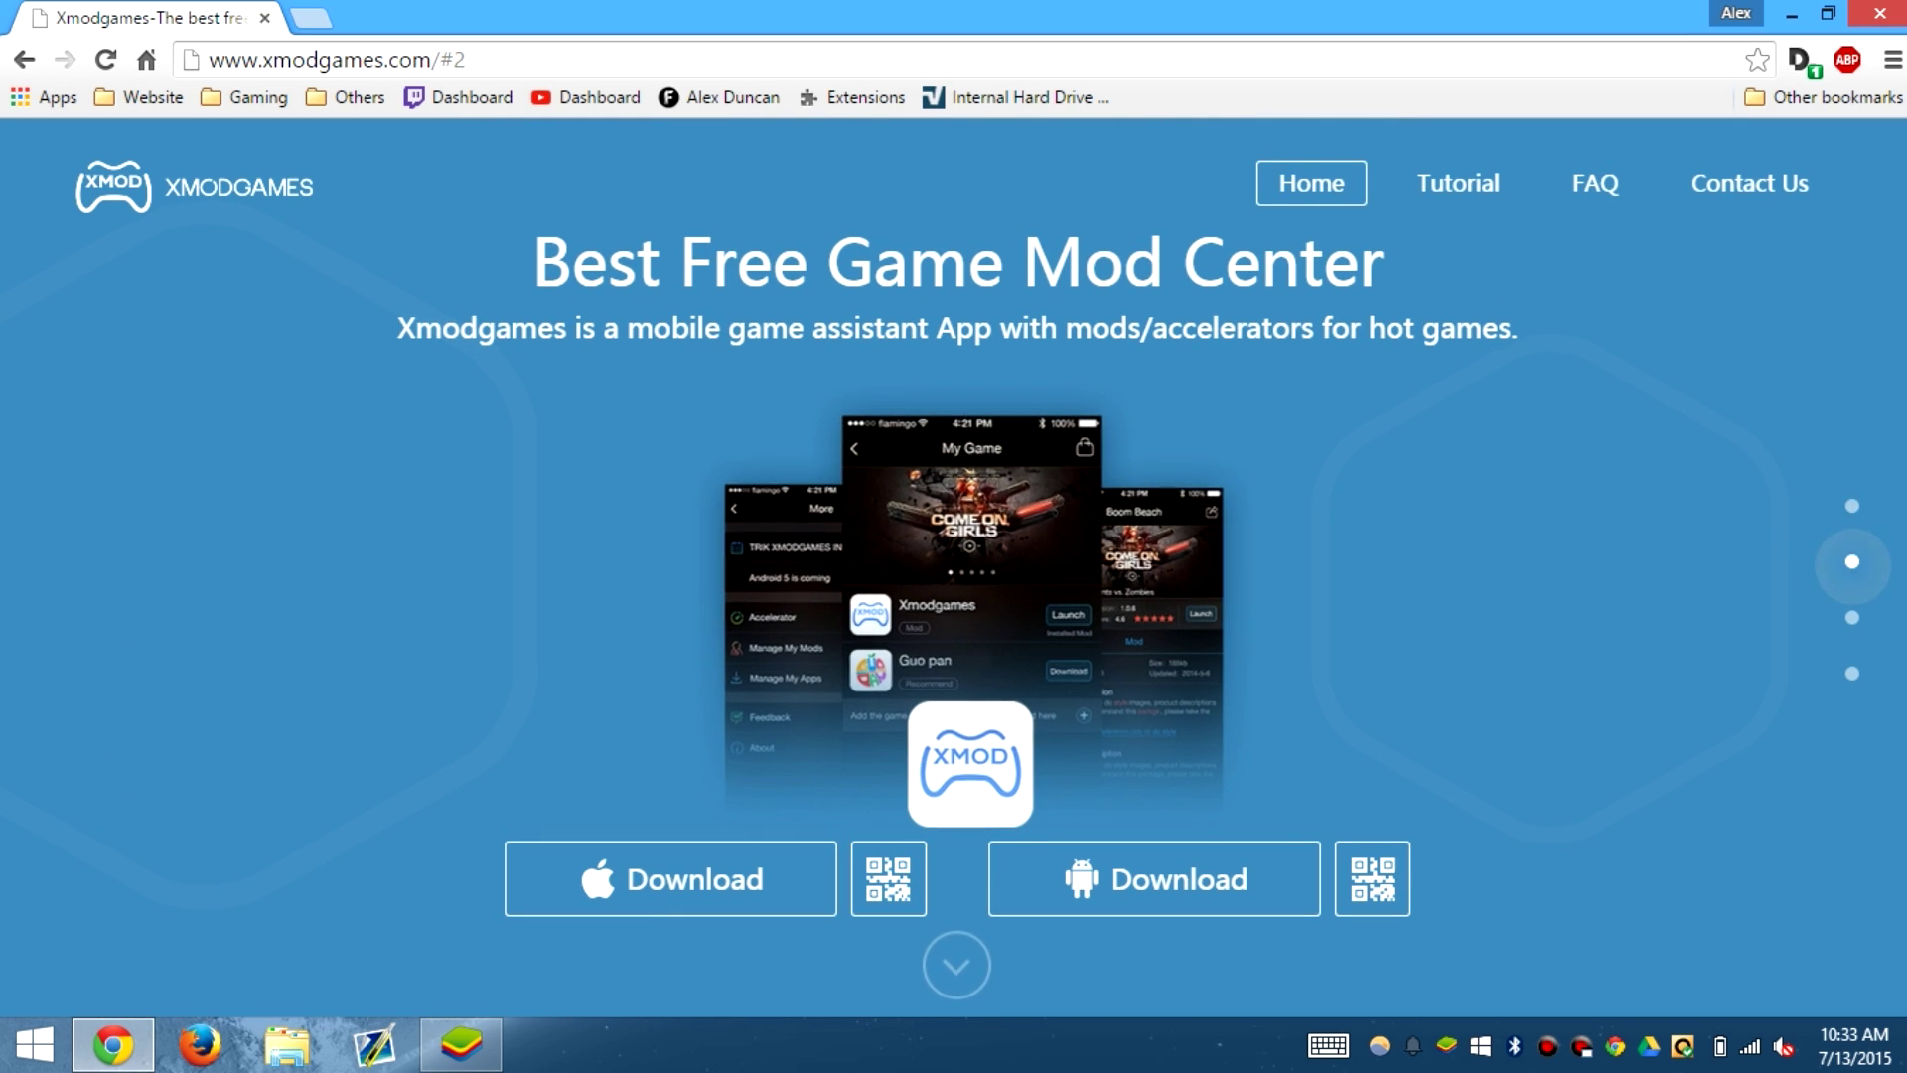
{"action": "scroll", "coordinate": [953, 566], "scroll_direction": "down", "scroll_amount": 1}
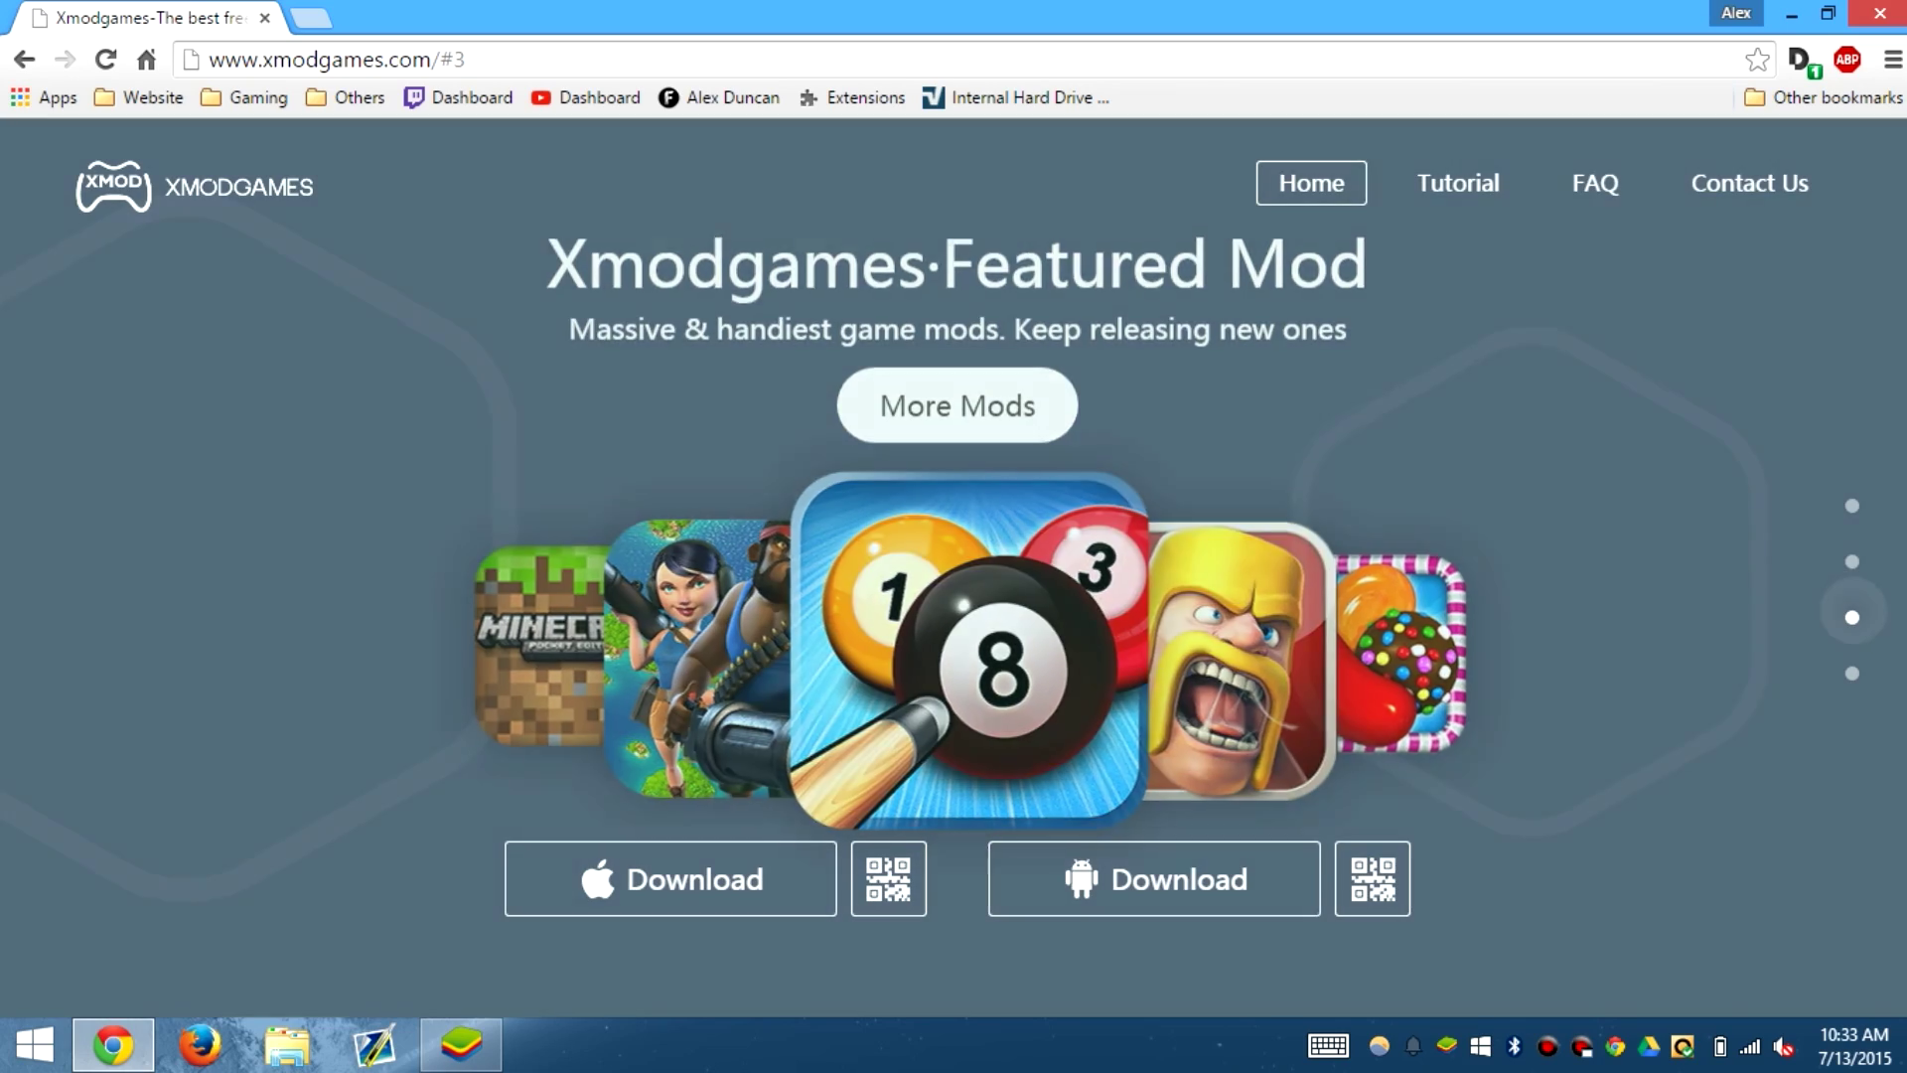
{"action": "scroll", "coordinate": [954, 566], "scroll_direction": "down", "scroll_amount": 1}
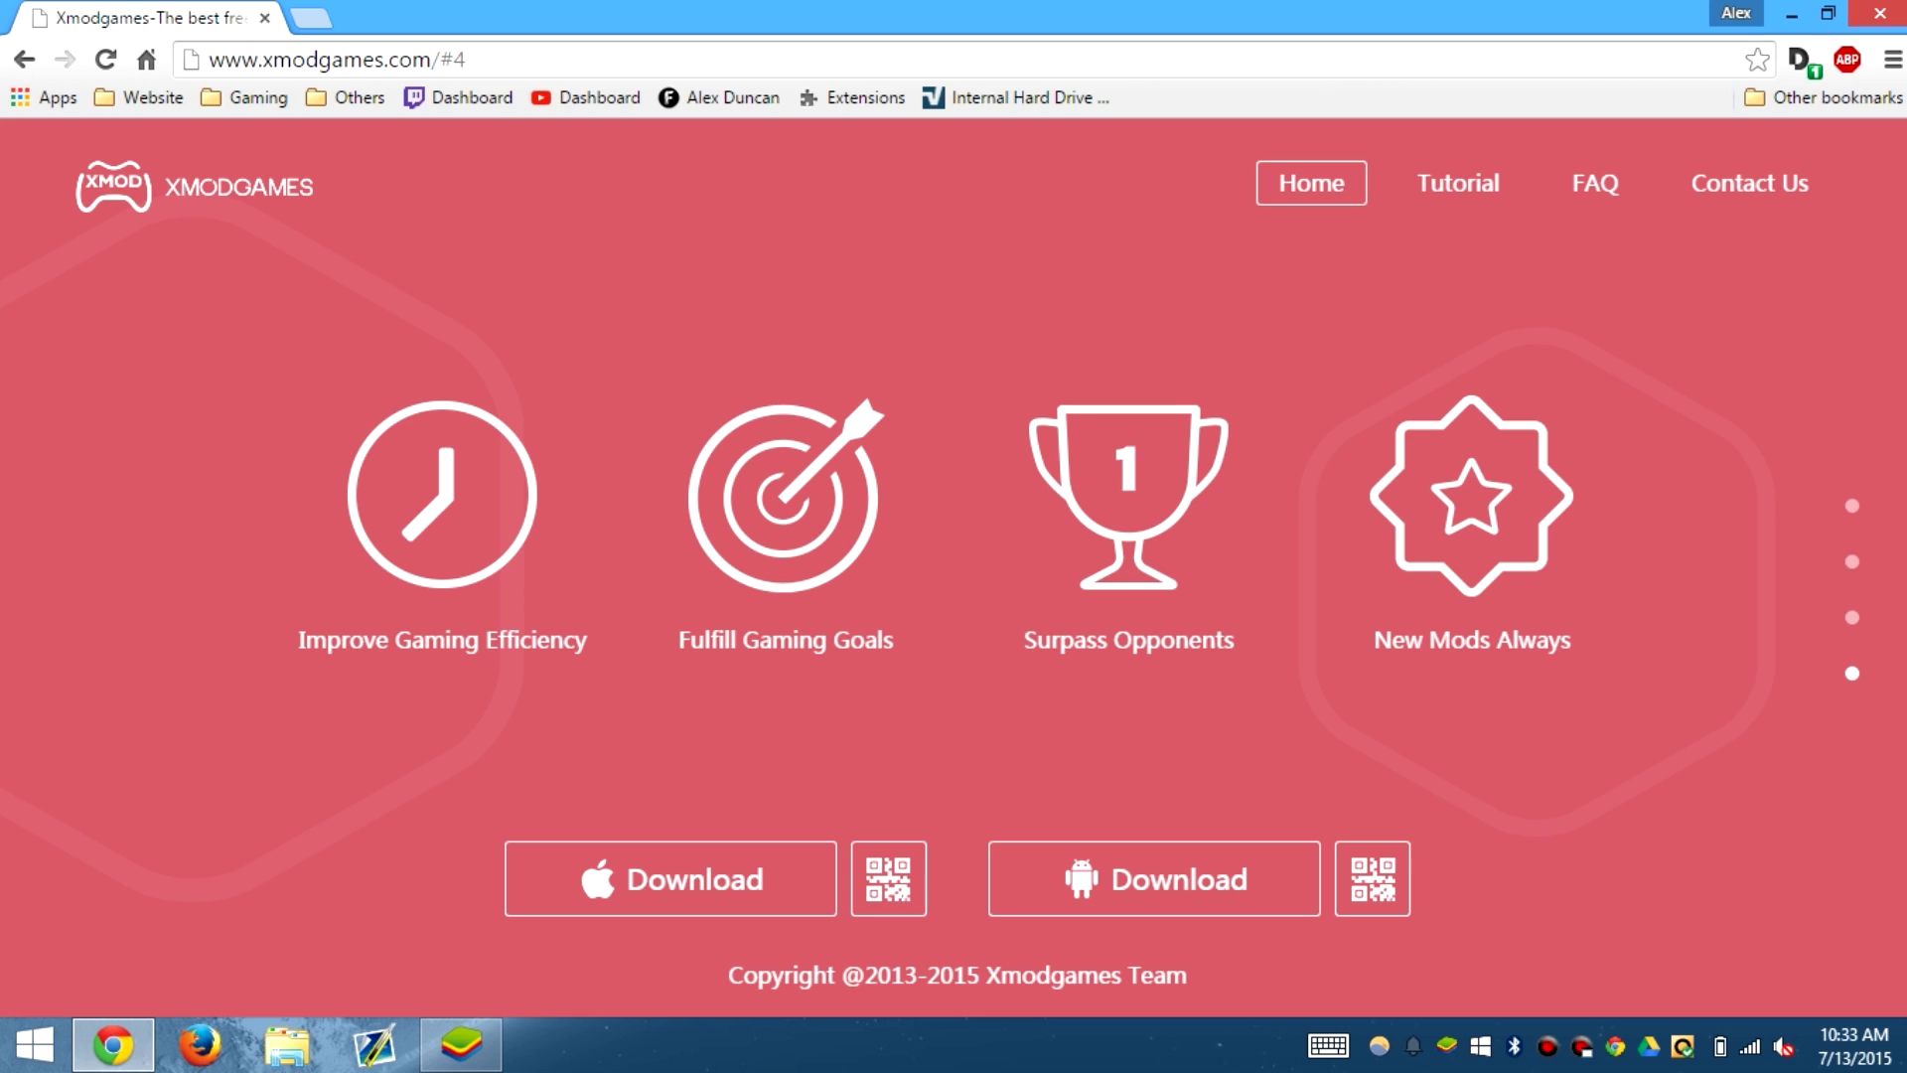
{"action": "left_click", "coordinate": [1459, 184]}
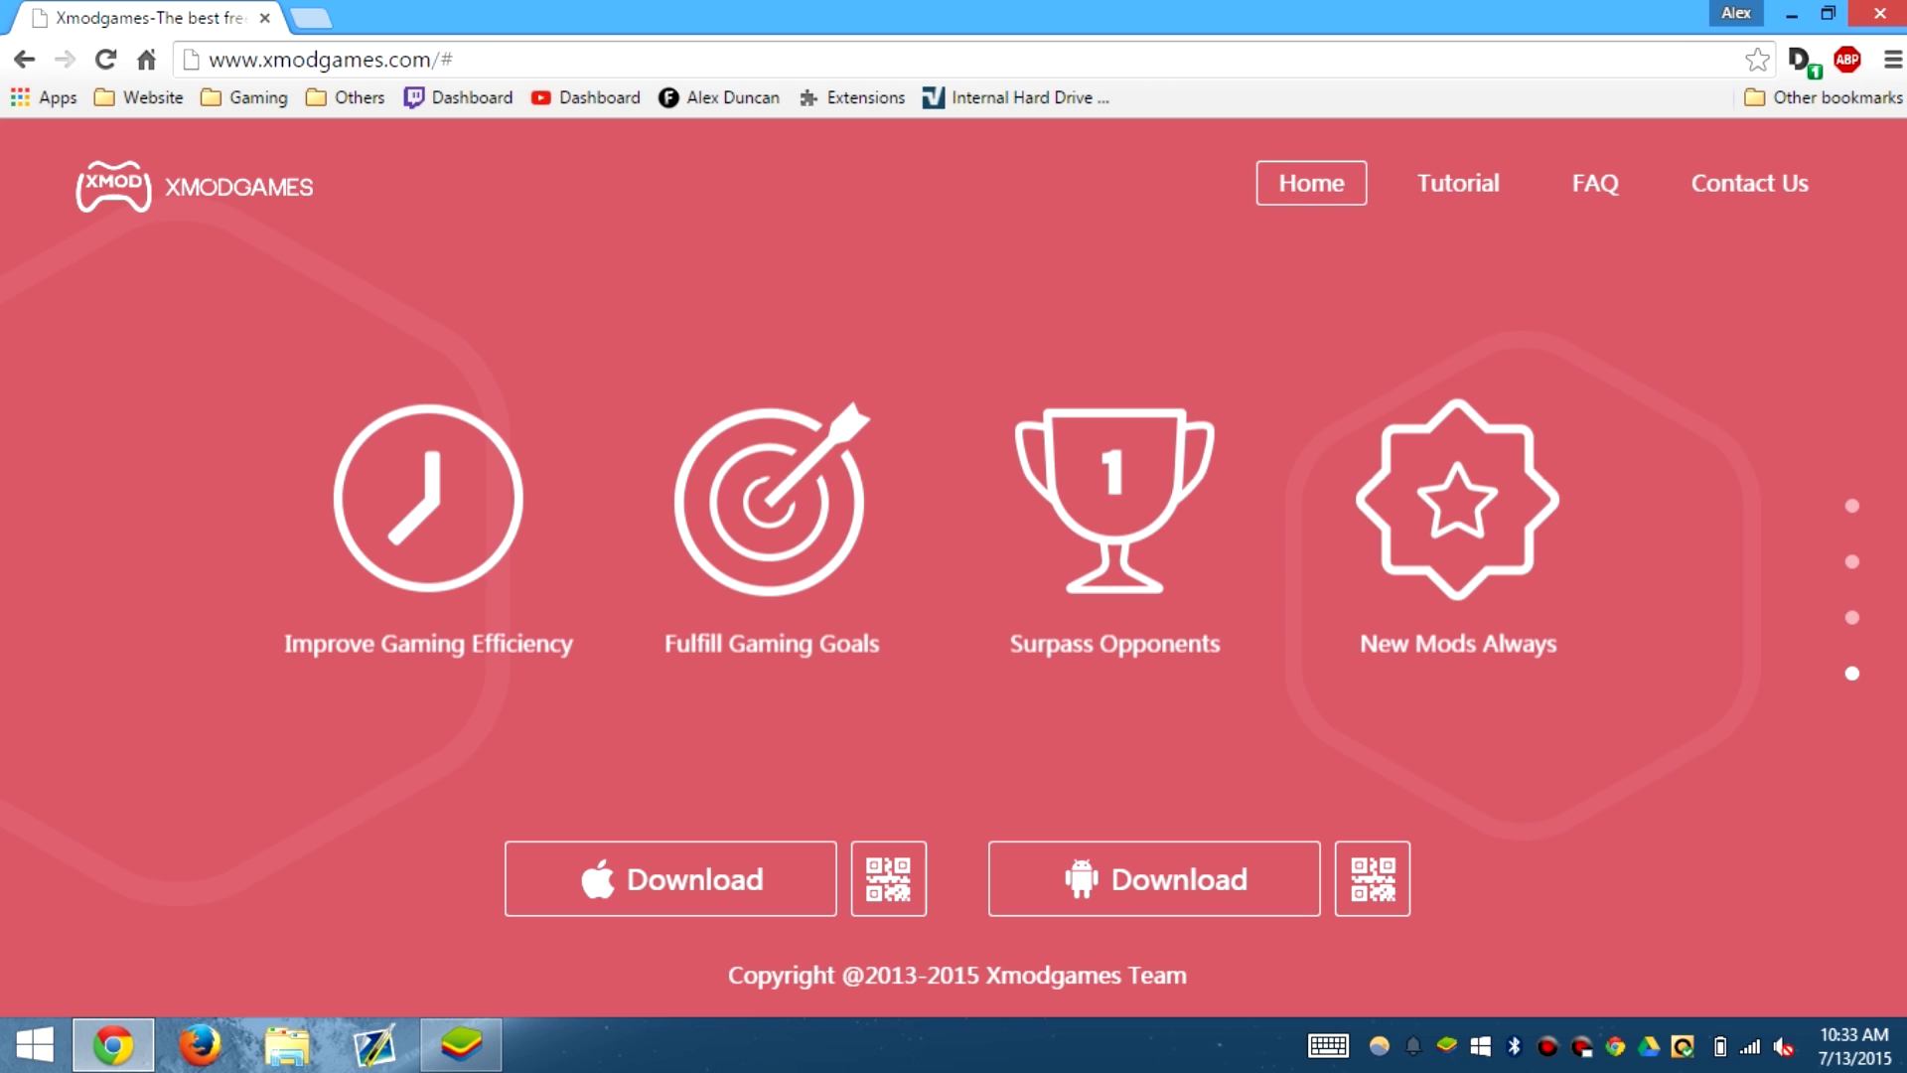
Step: Close Chrome and the BlueStacks App Player to return to the empty desktop
{"action": "left_click", "coordinate": [1879, 14]}
{"action": "left_click", "coordinate": [1349, 38]}
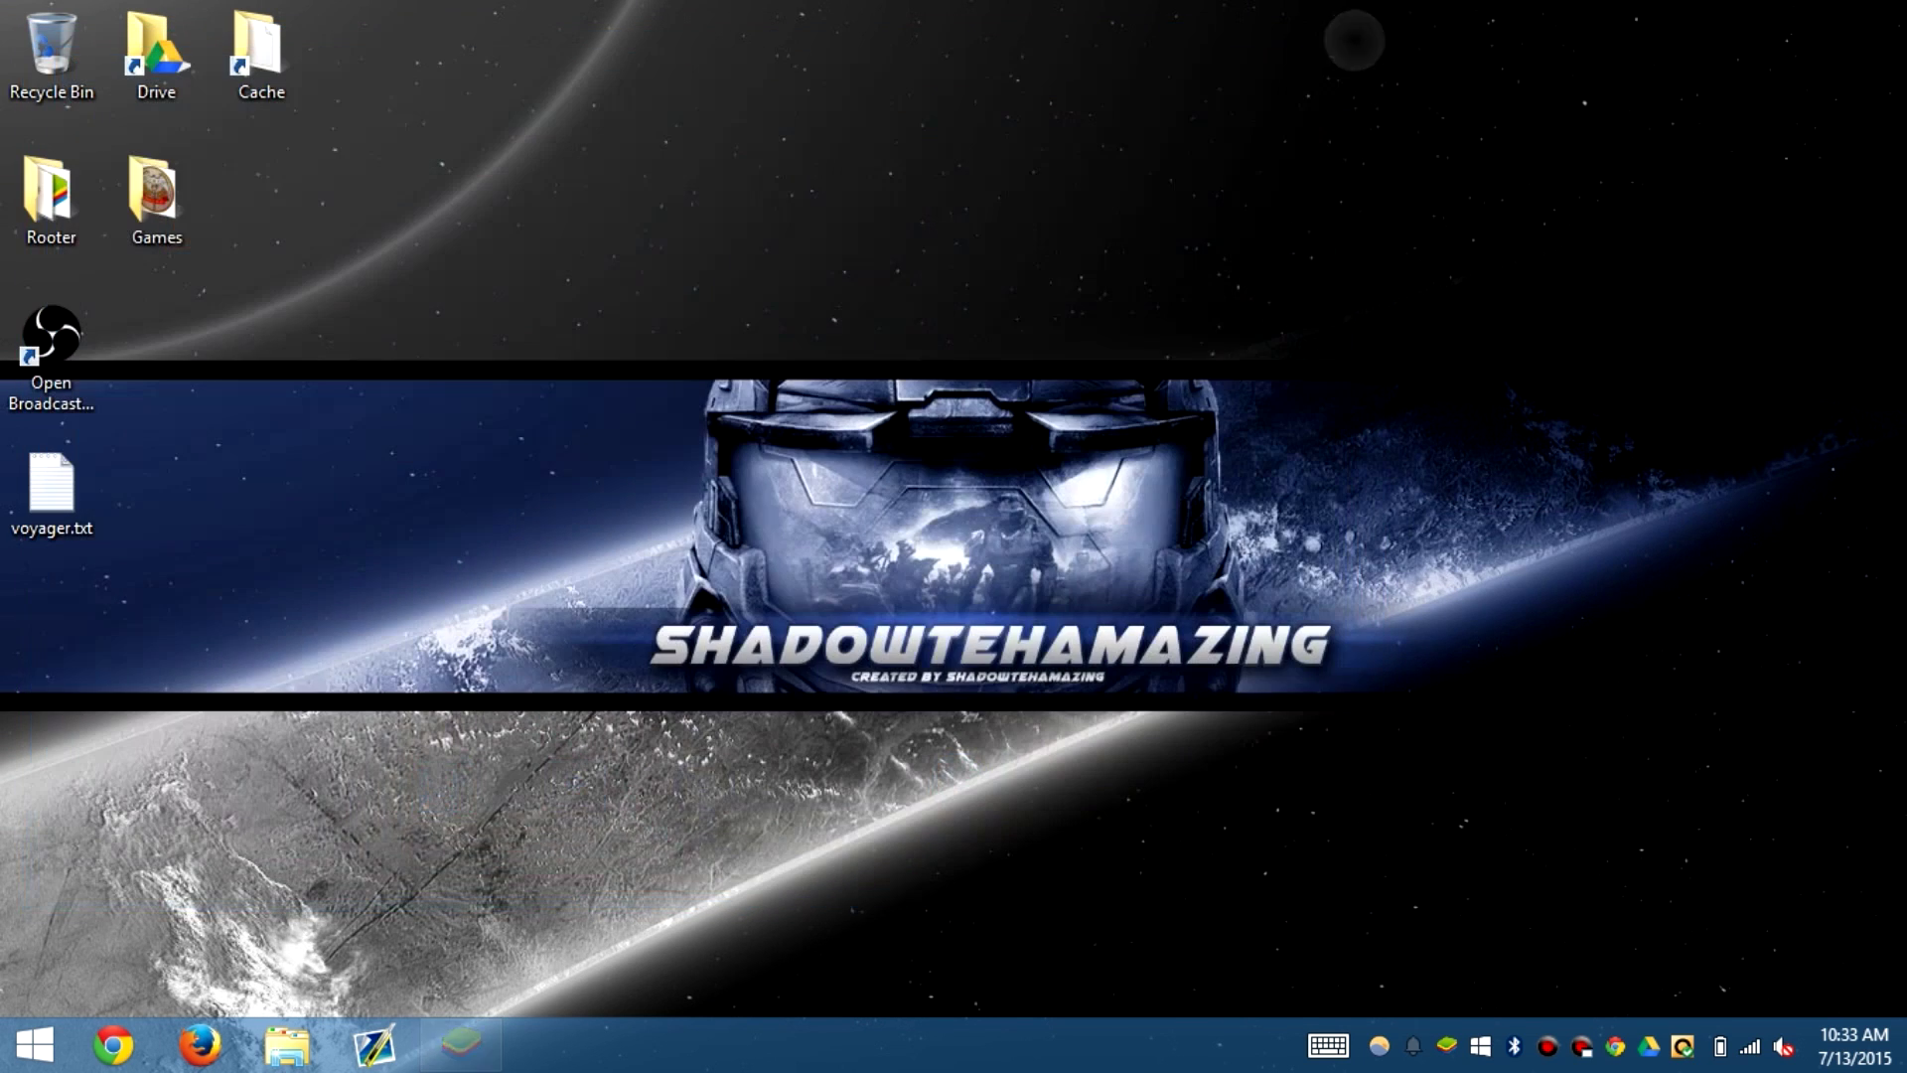
{"action": "left_click", "coordinate": [1545, 438]}
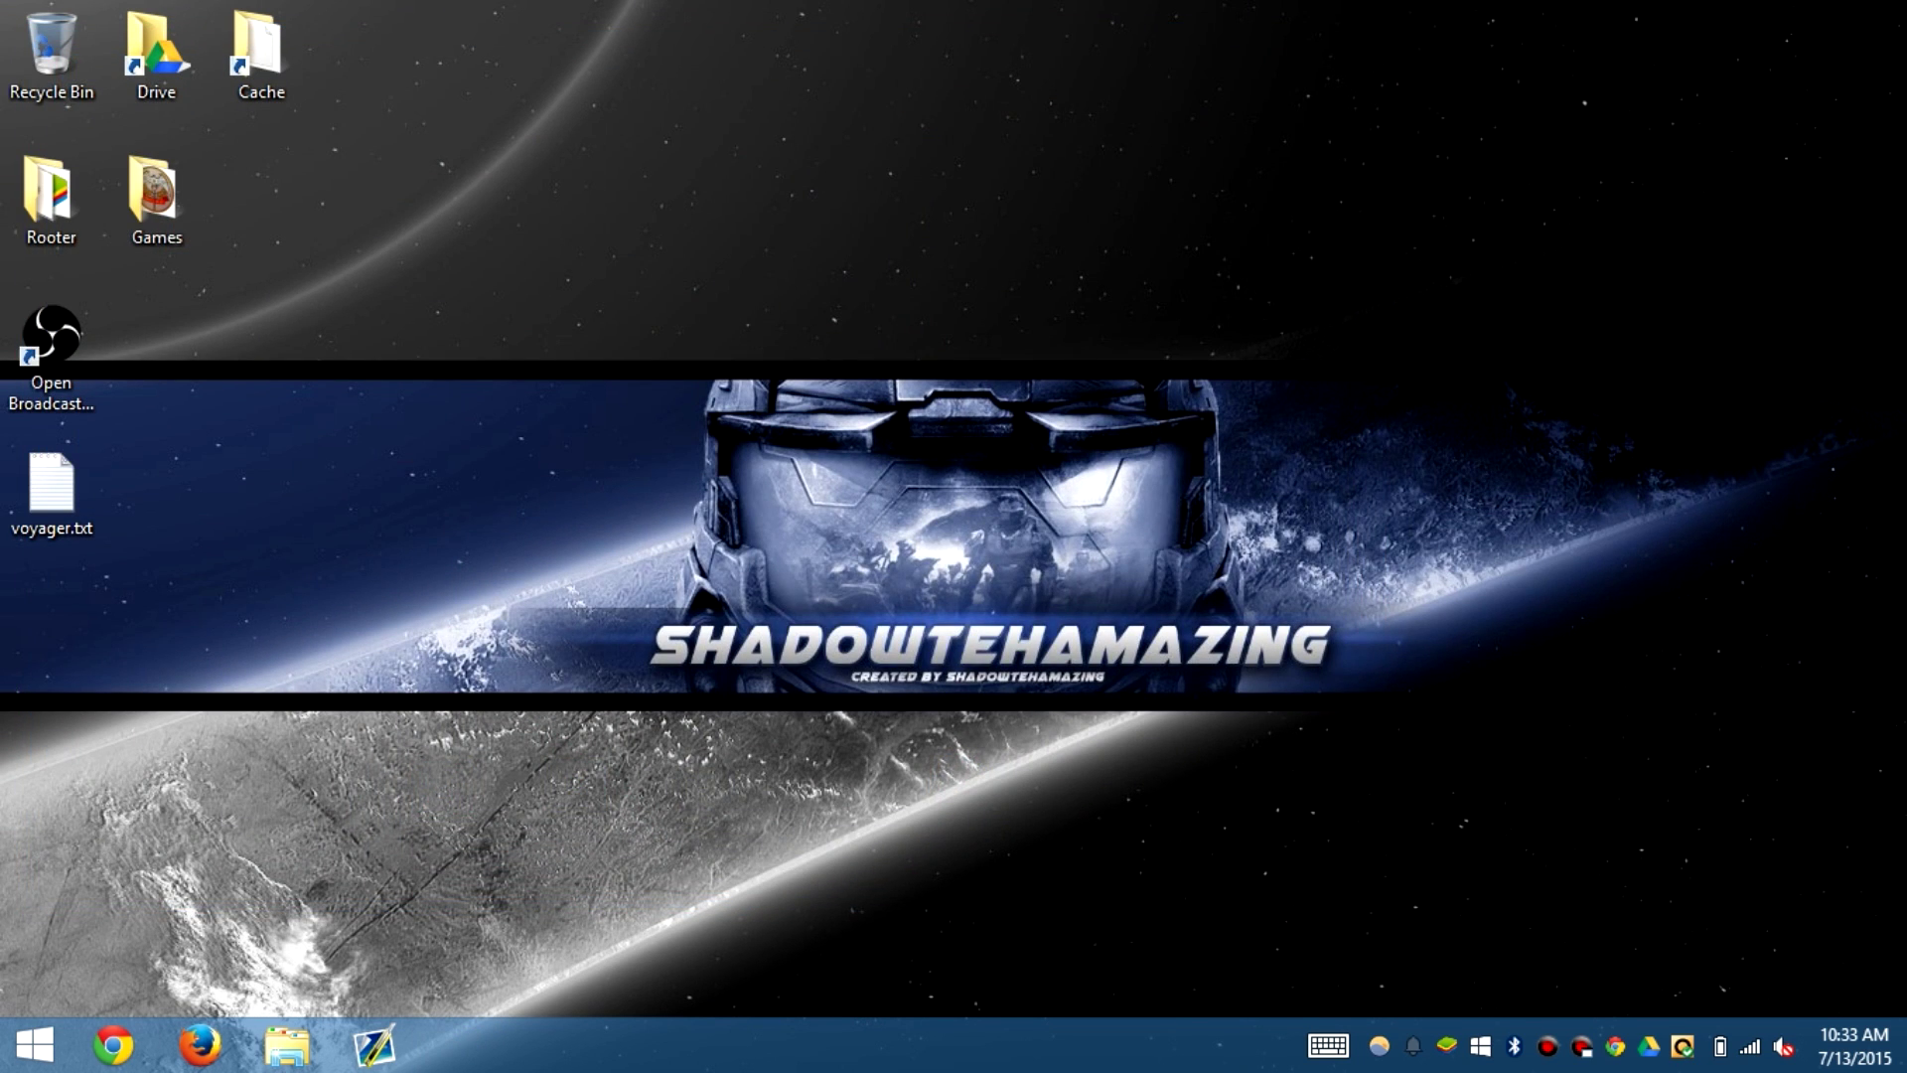